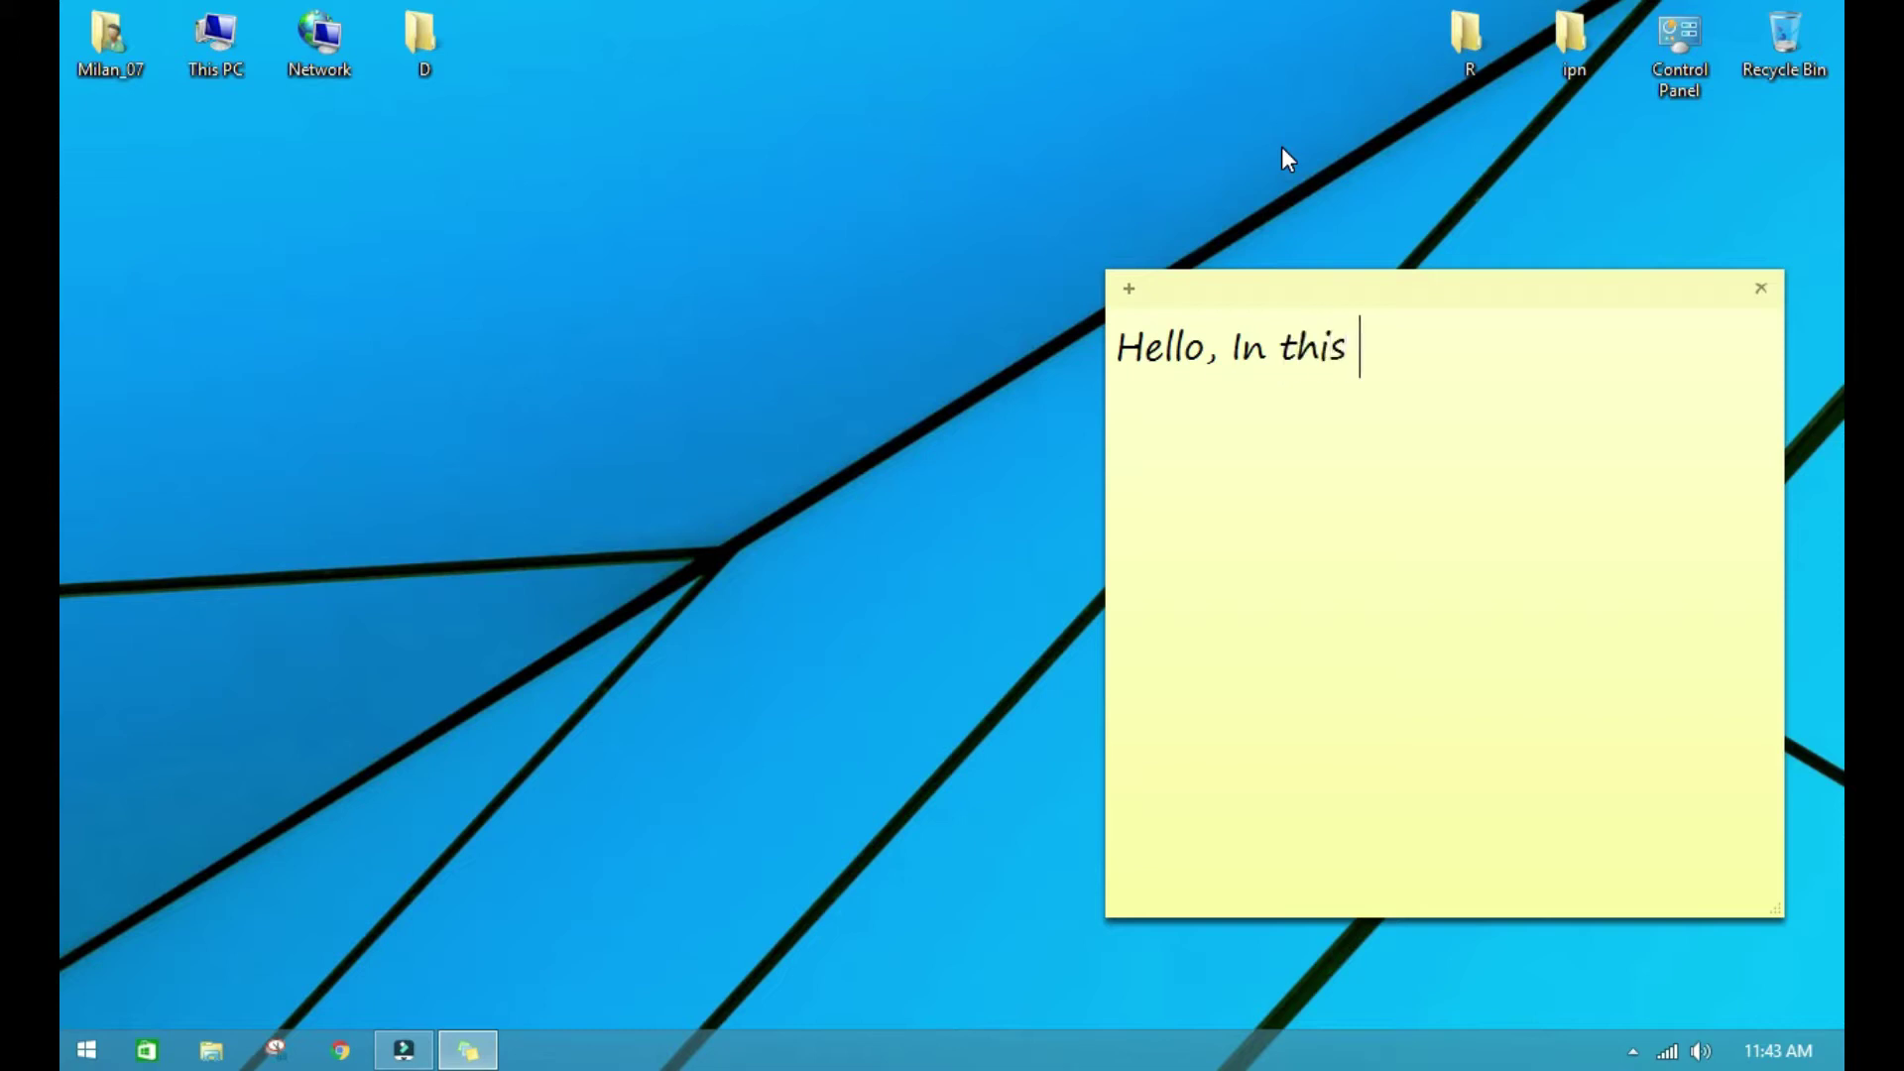
Step: Write the intro message about making a Google Account in the sticky note
{"action": "type", "text": "eo I"}
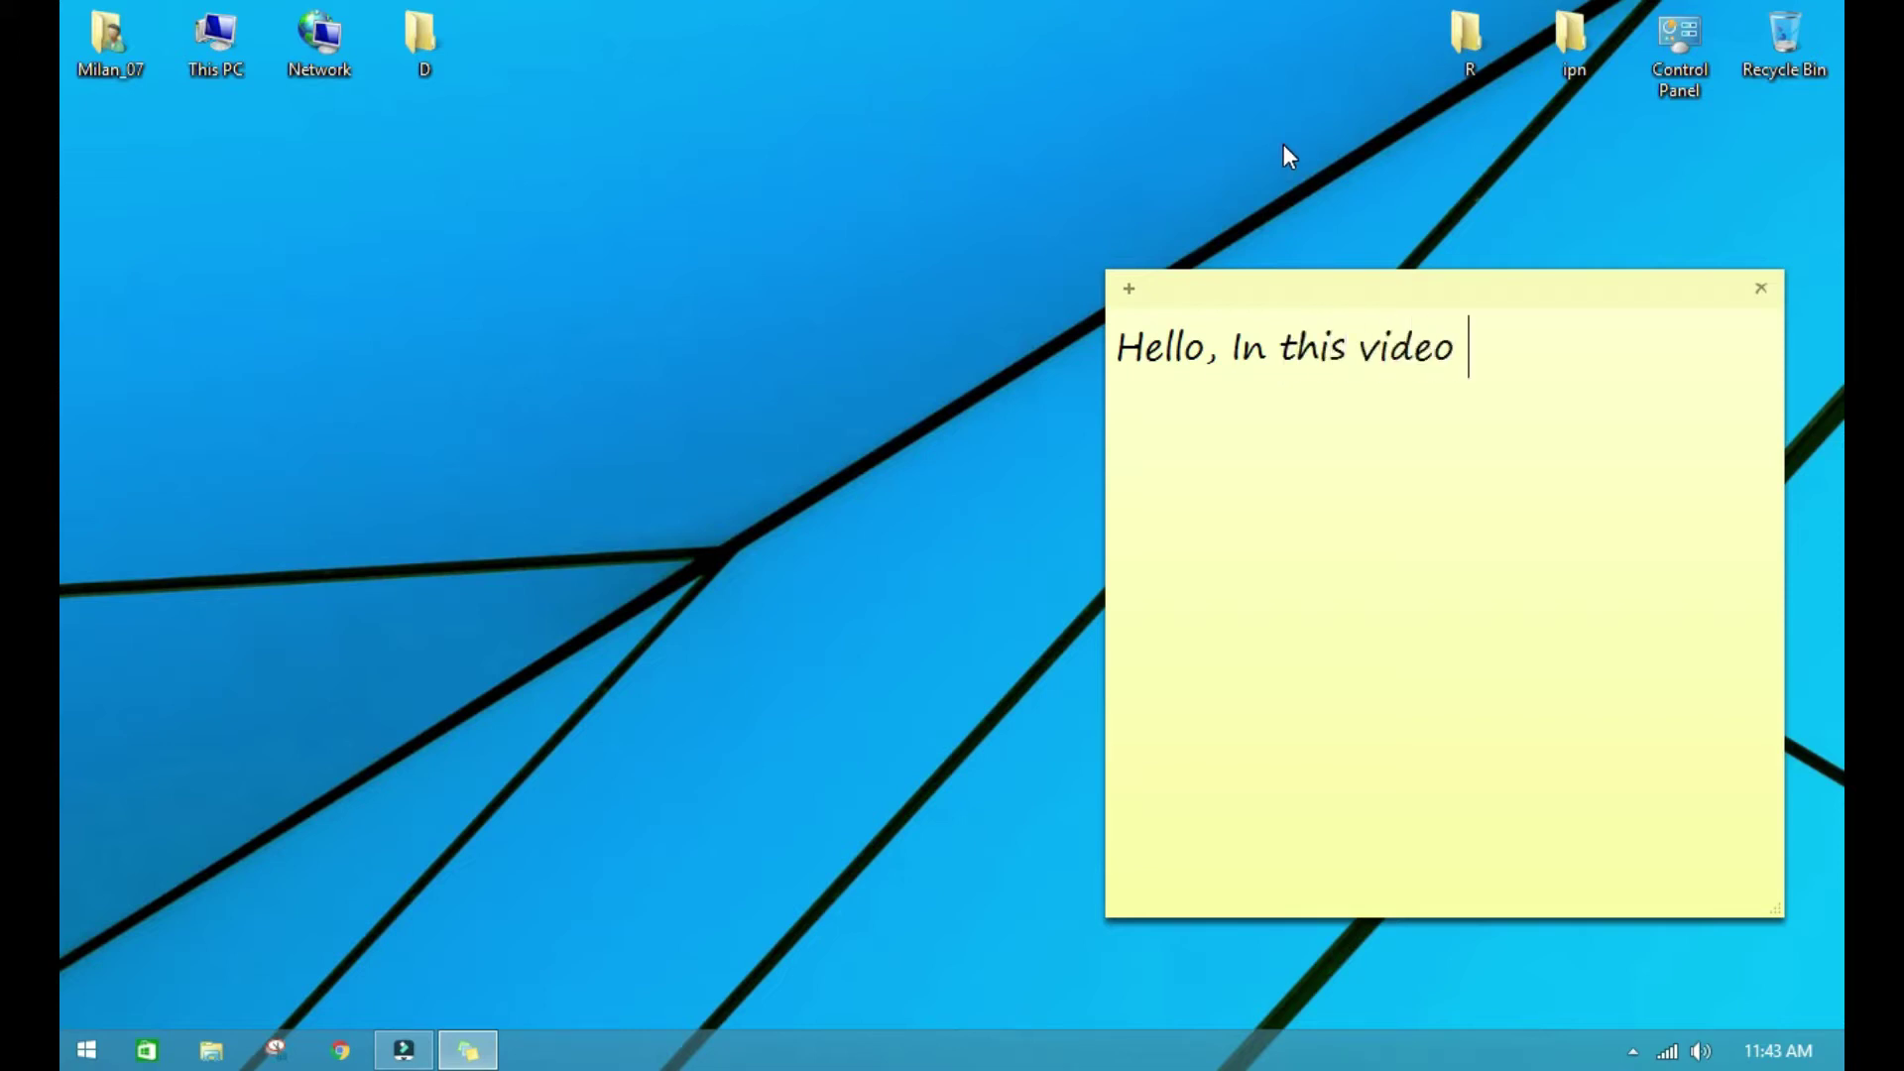
{"action": "key", "text": "BackSpace"}
{"action": "type", "text": "I am"}
{"action": "type", "text": "going to show how to make Google Account, Just Simply follow my steps"}
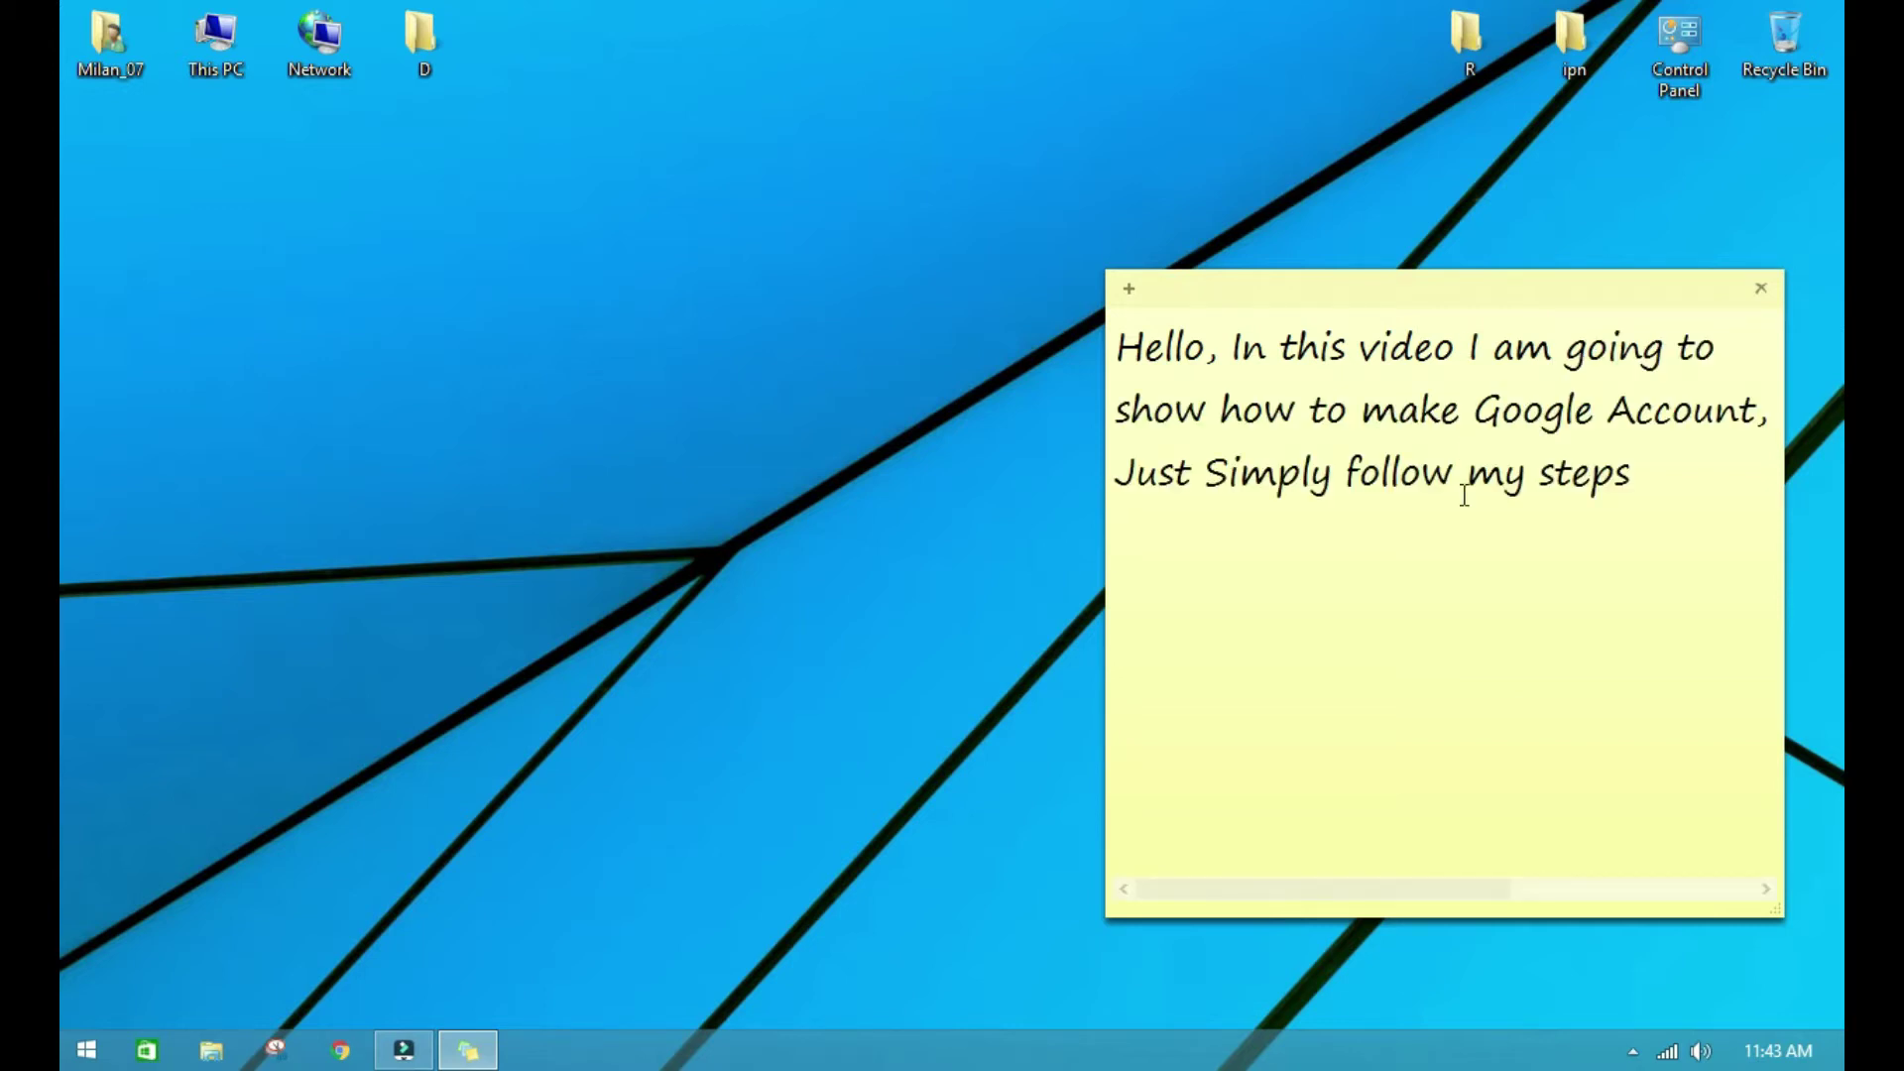
{"action": "triple_click", "coordinate": [1663, 473]}
{"action": "left_click", "coordinate": [1438, 595]}
{"action": "triple_click", "coordinate": [1633, 478]}
{"action": "triple_click", "coordinate": [1639, 474]}
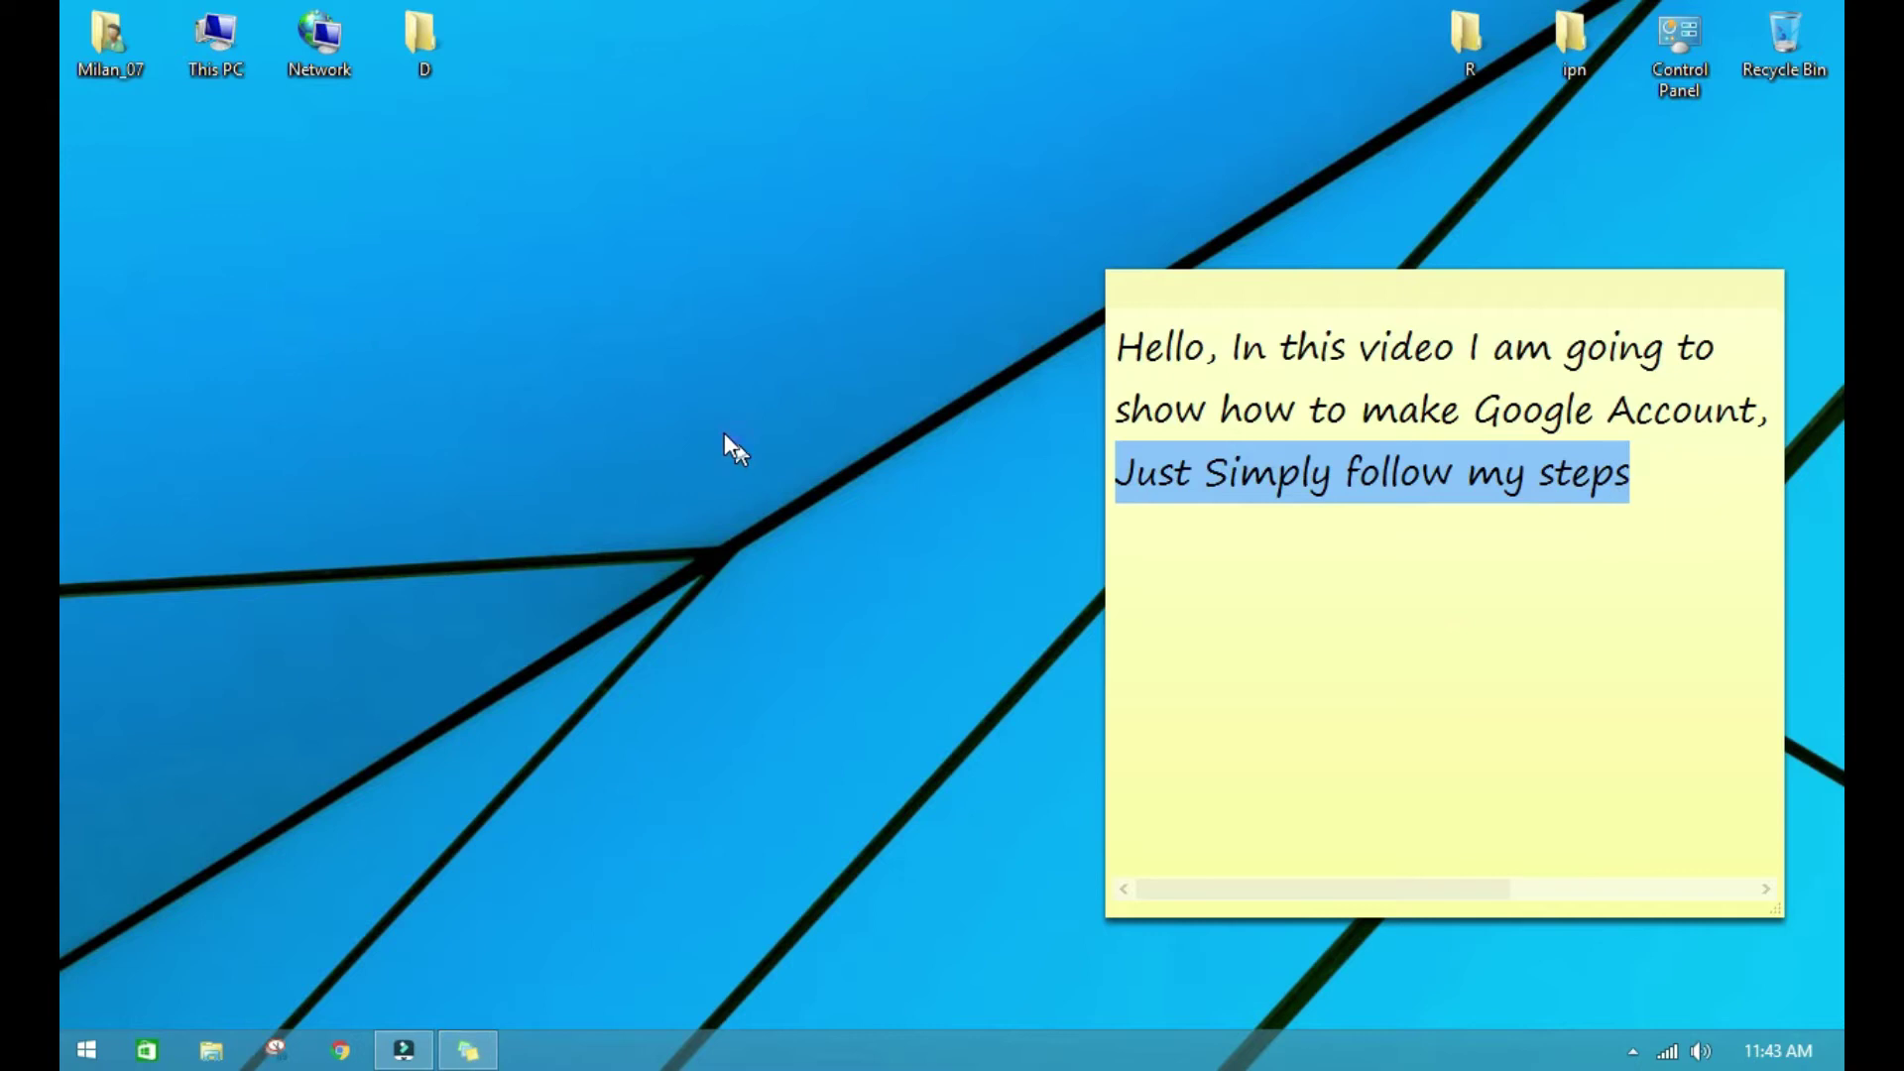
Step: Minimize the note, view Chrome's taskbar jump list, and restore the note
{"action": "left_click", "coordinate": [458, 1050]}
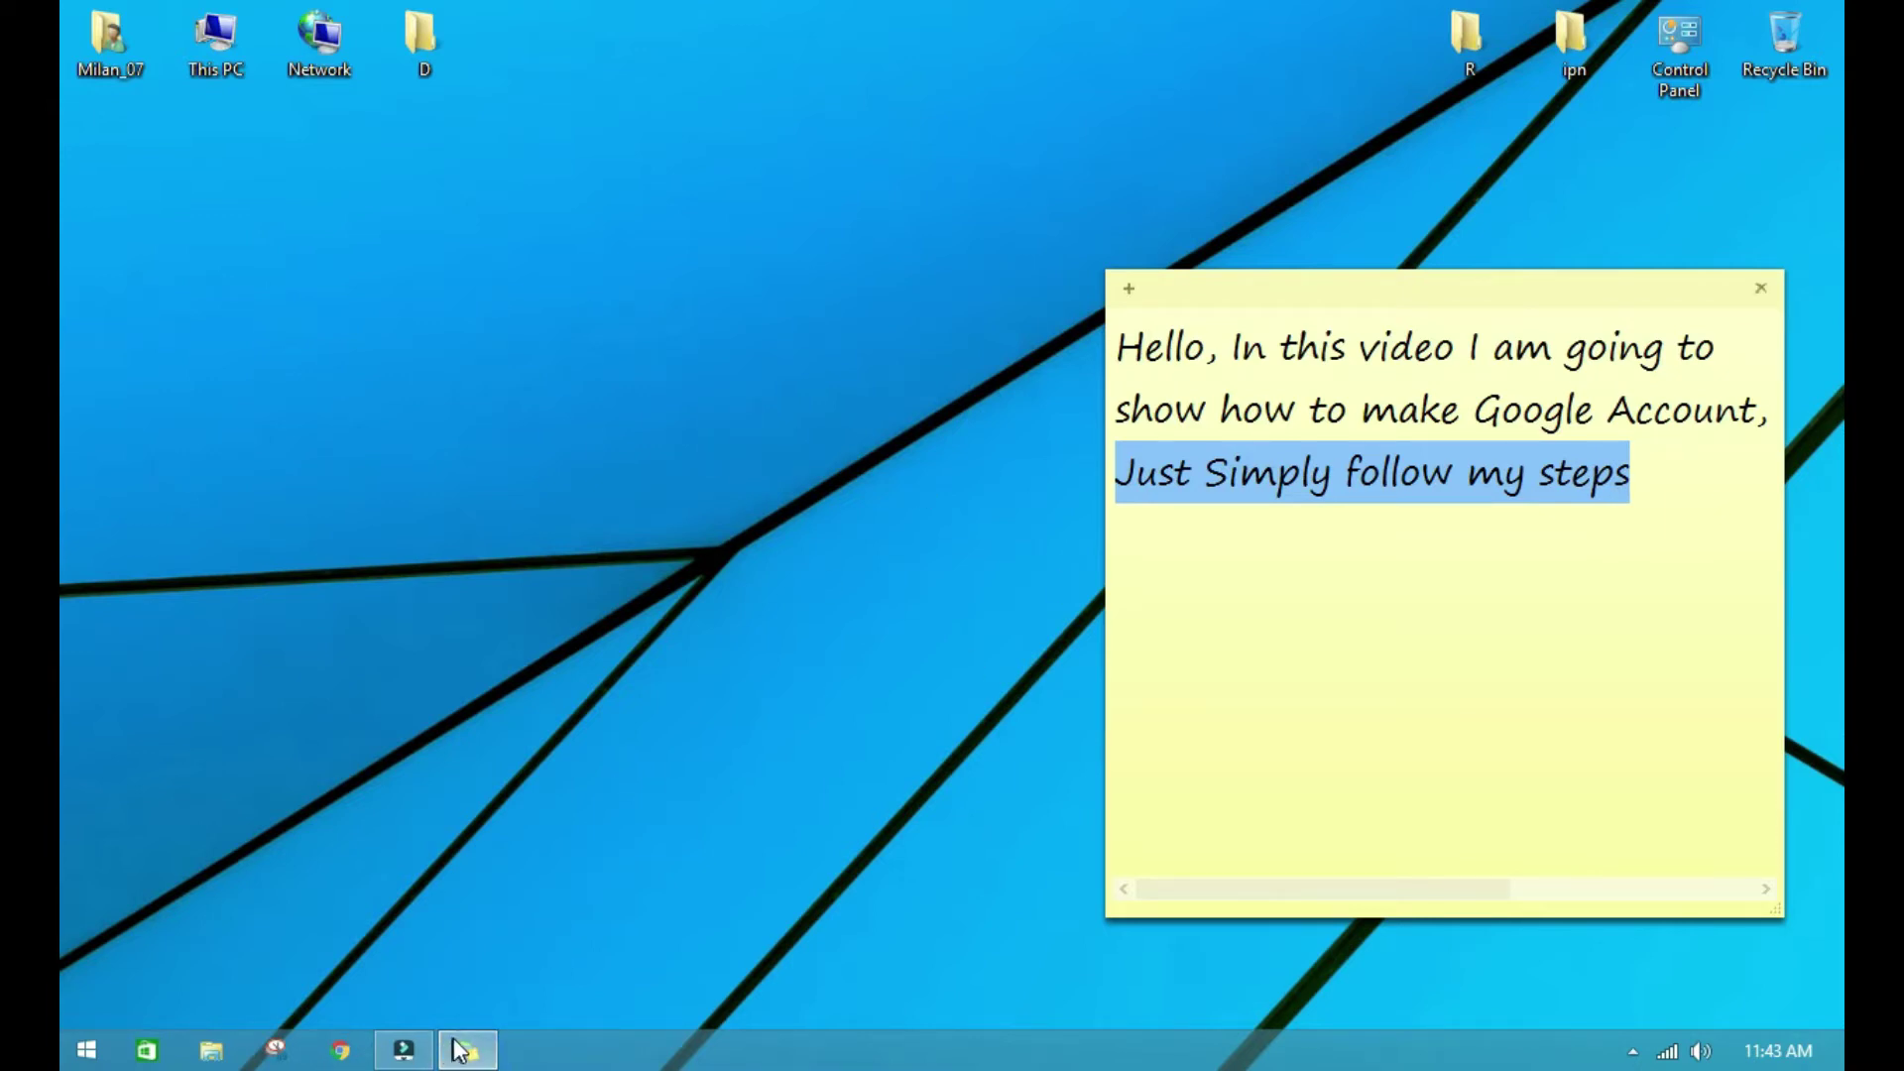
{"action": "left_click", "coordinate": [458, 1050]}
{"action": "right_click", "coordinate": [340, 1049]}
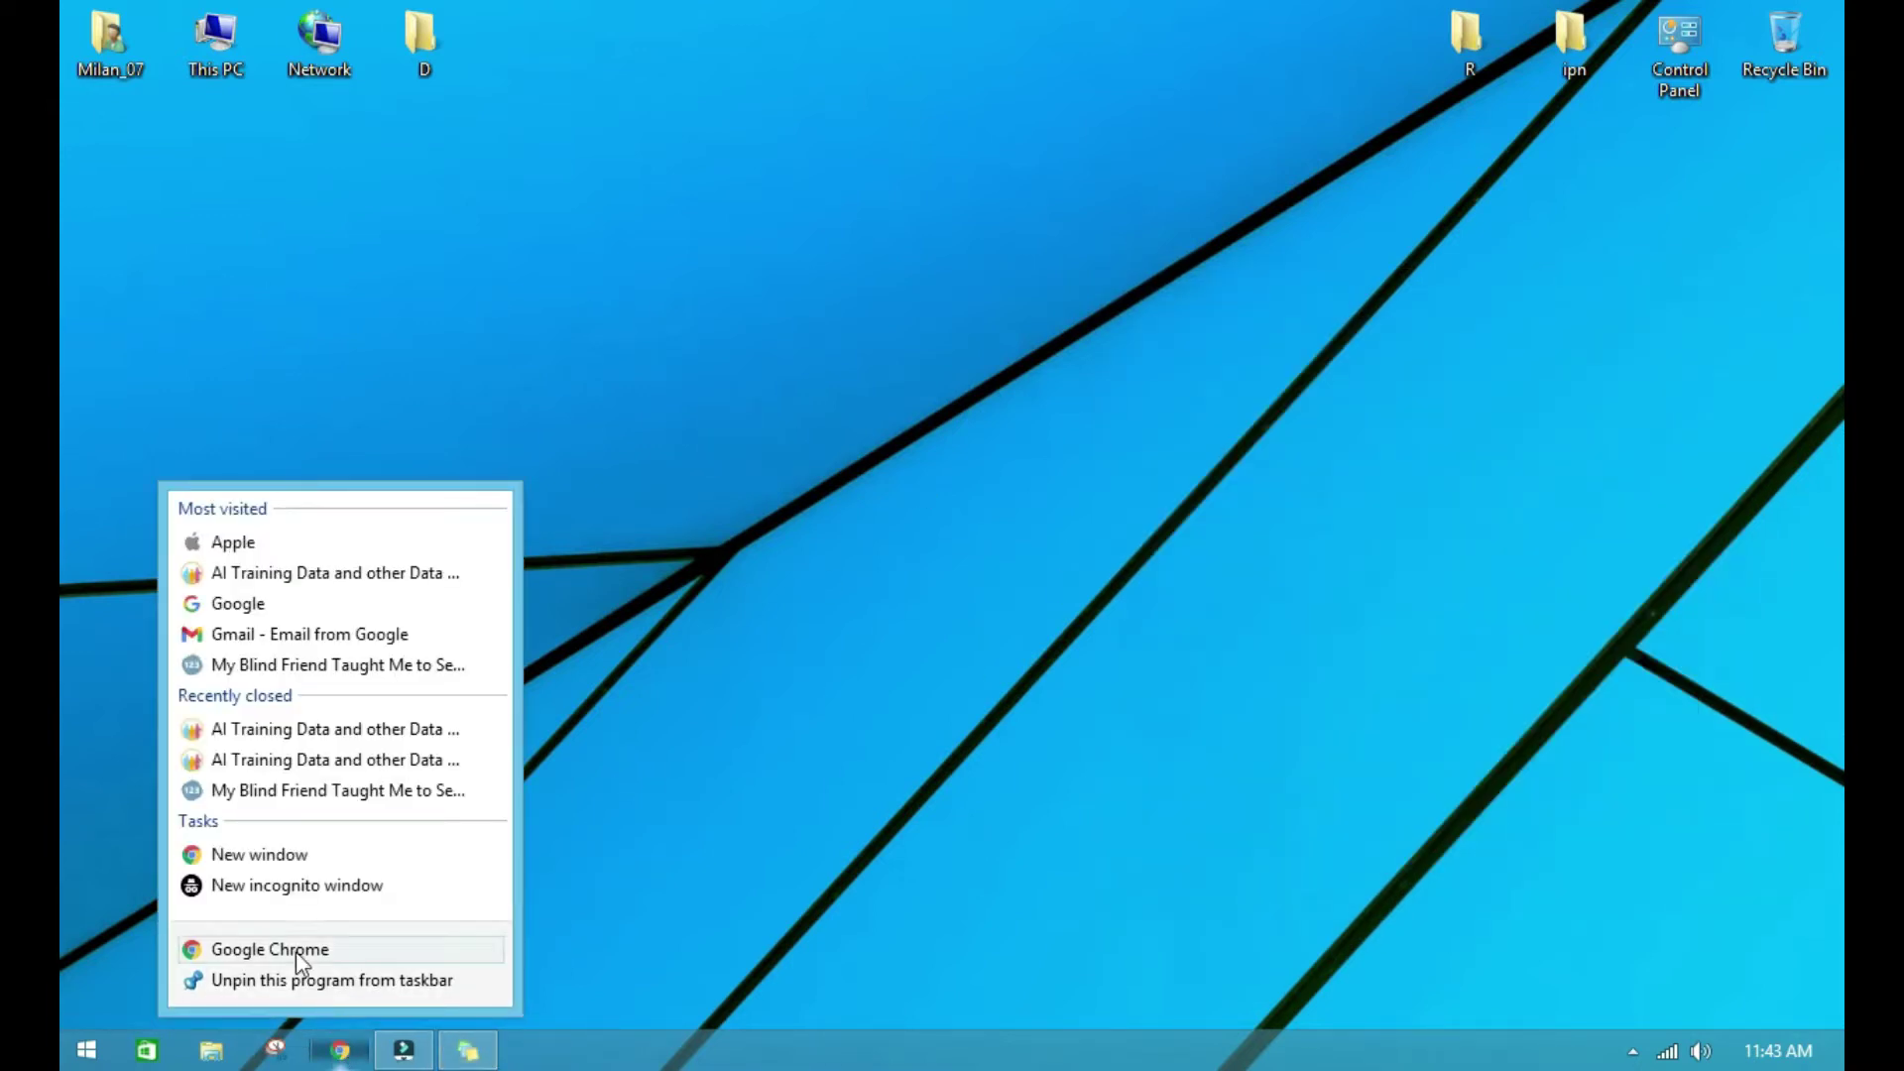
{"action": "left_click", "coordinate": [467, 1050]}
Step: Add the line 'Open Google chrome' to the note, then clear all its text
{"action": "left_click", "coordinate": [1478, 553]}
{"action": "type", "text": "Open Google chrome"}
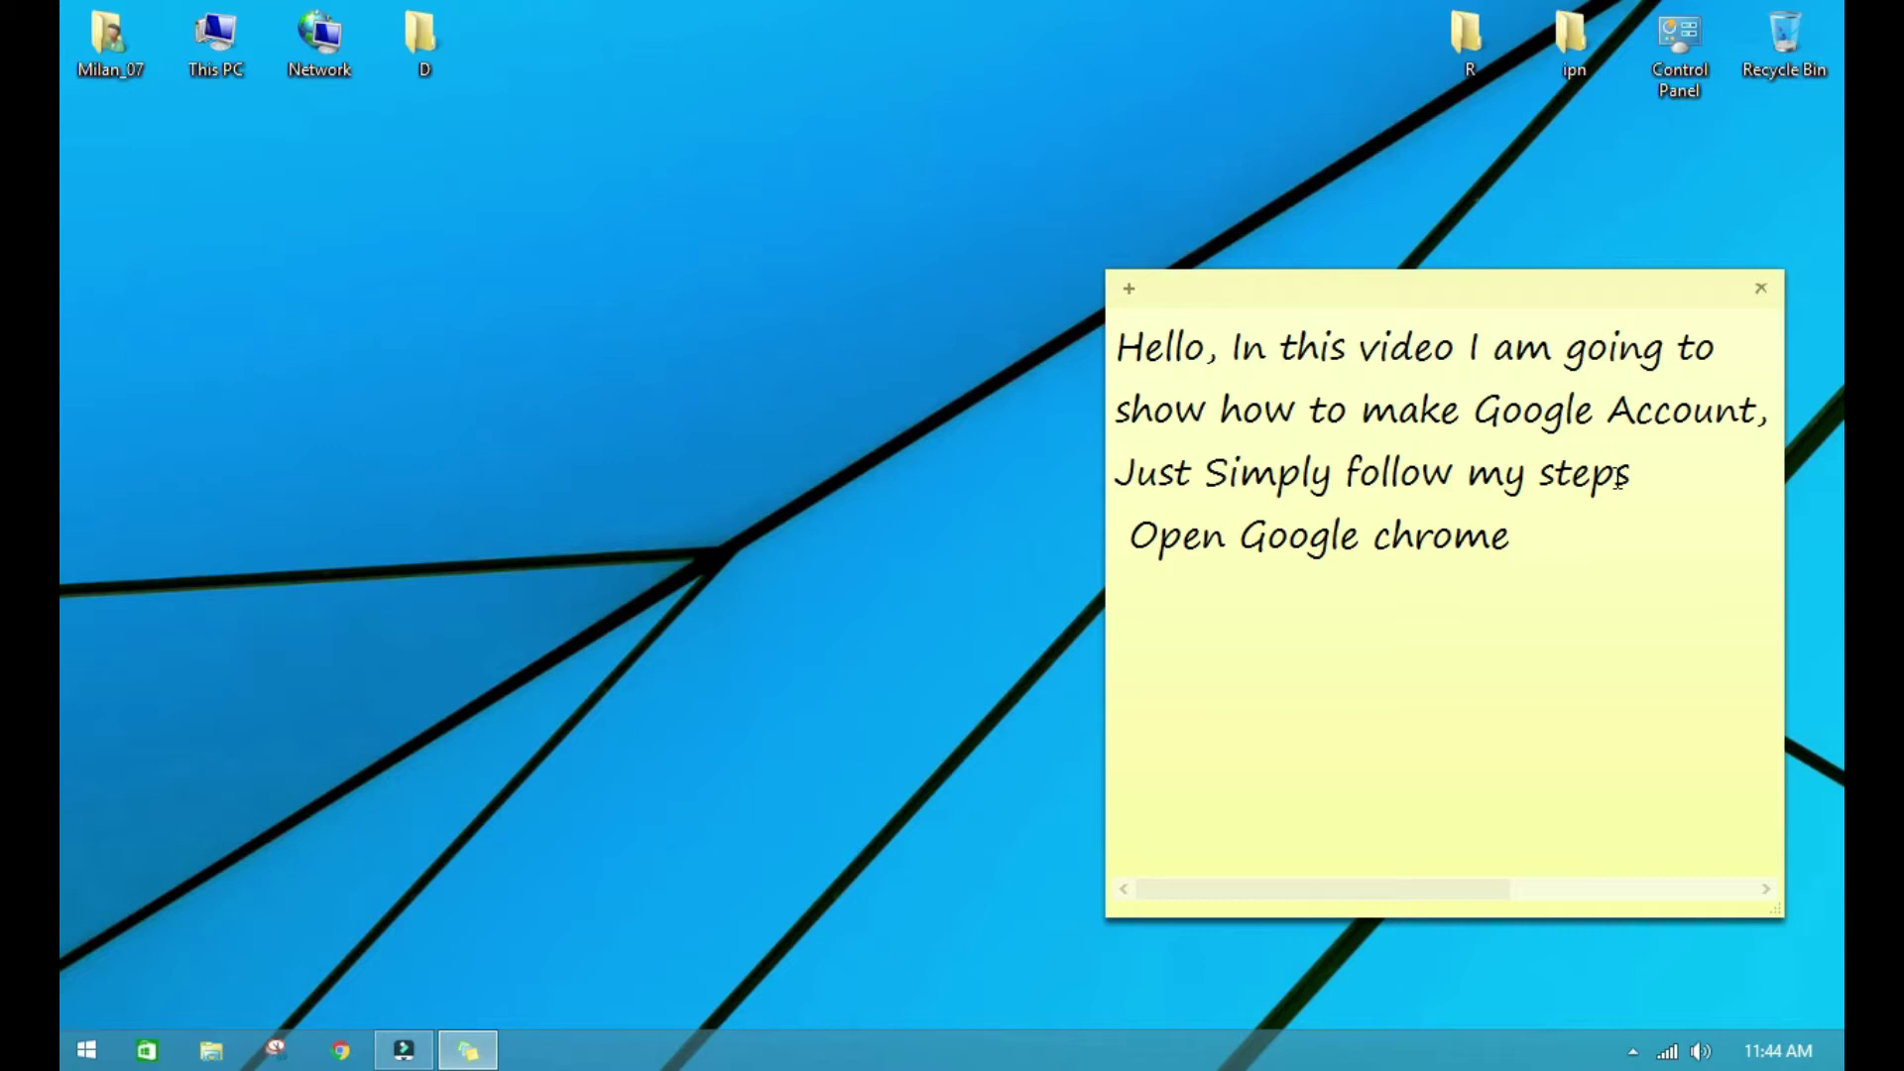
{"action": "key", "text": "ctrl+a"}
{"action": "key", "text": "Delete"}
Step: Launch a new Chrome window from the taskbar jump list and close the empty sticky note
{"action": "right_click", "coordinate": [344, 1053]}
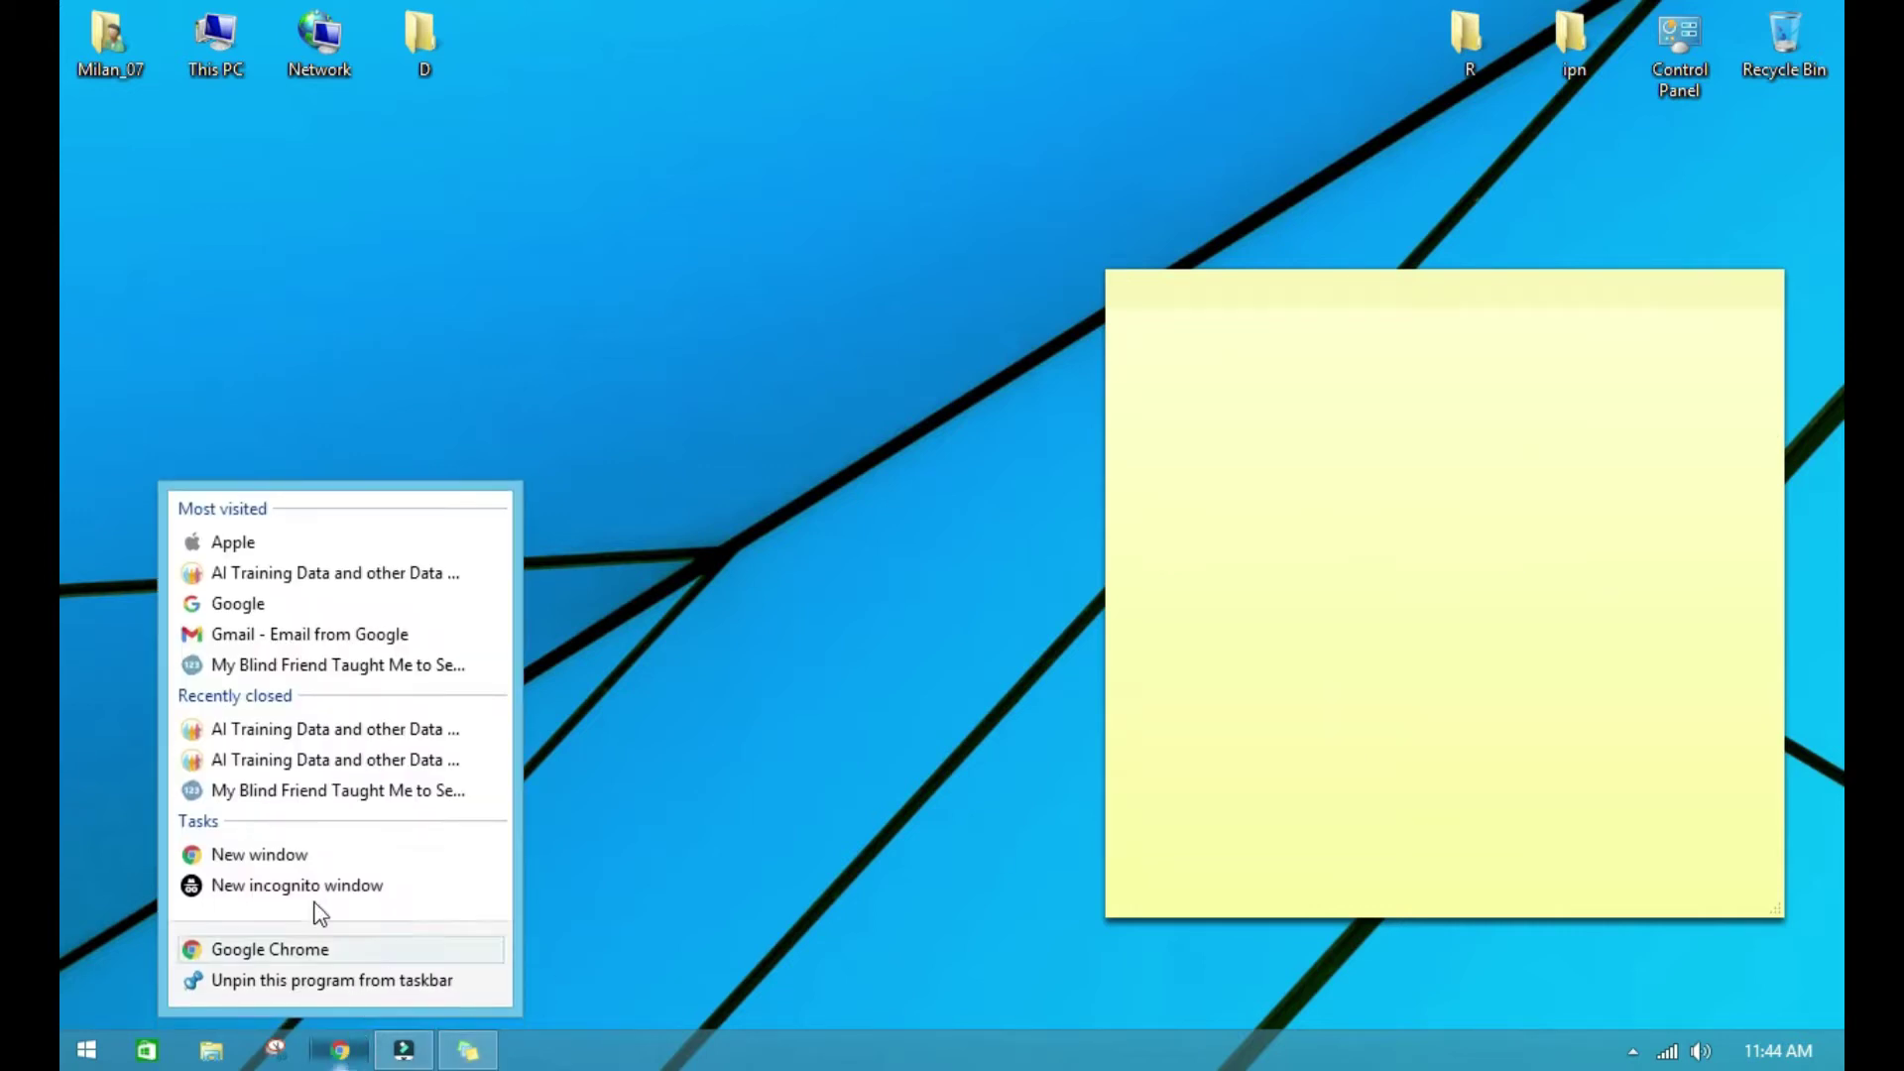
{"action": "left_click", "coordinate": [270, 949]}
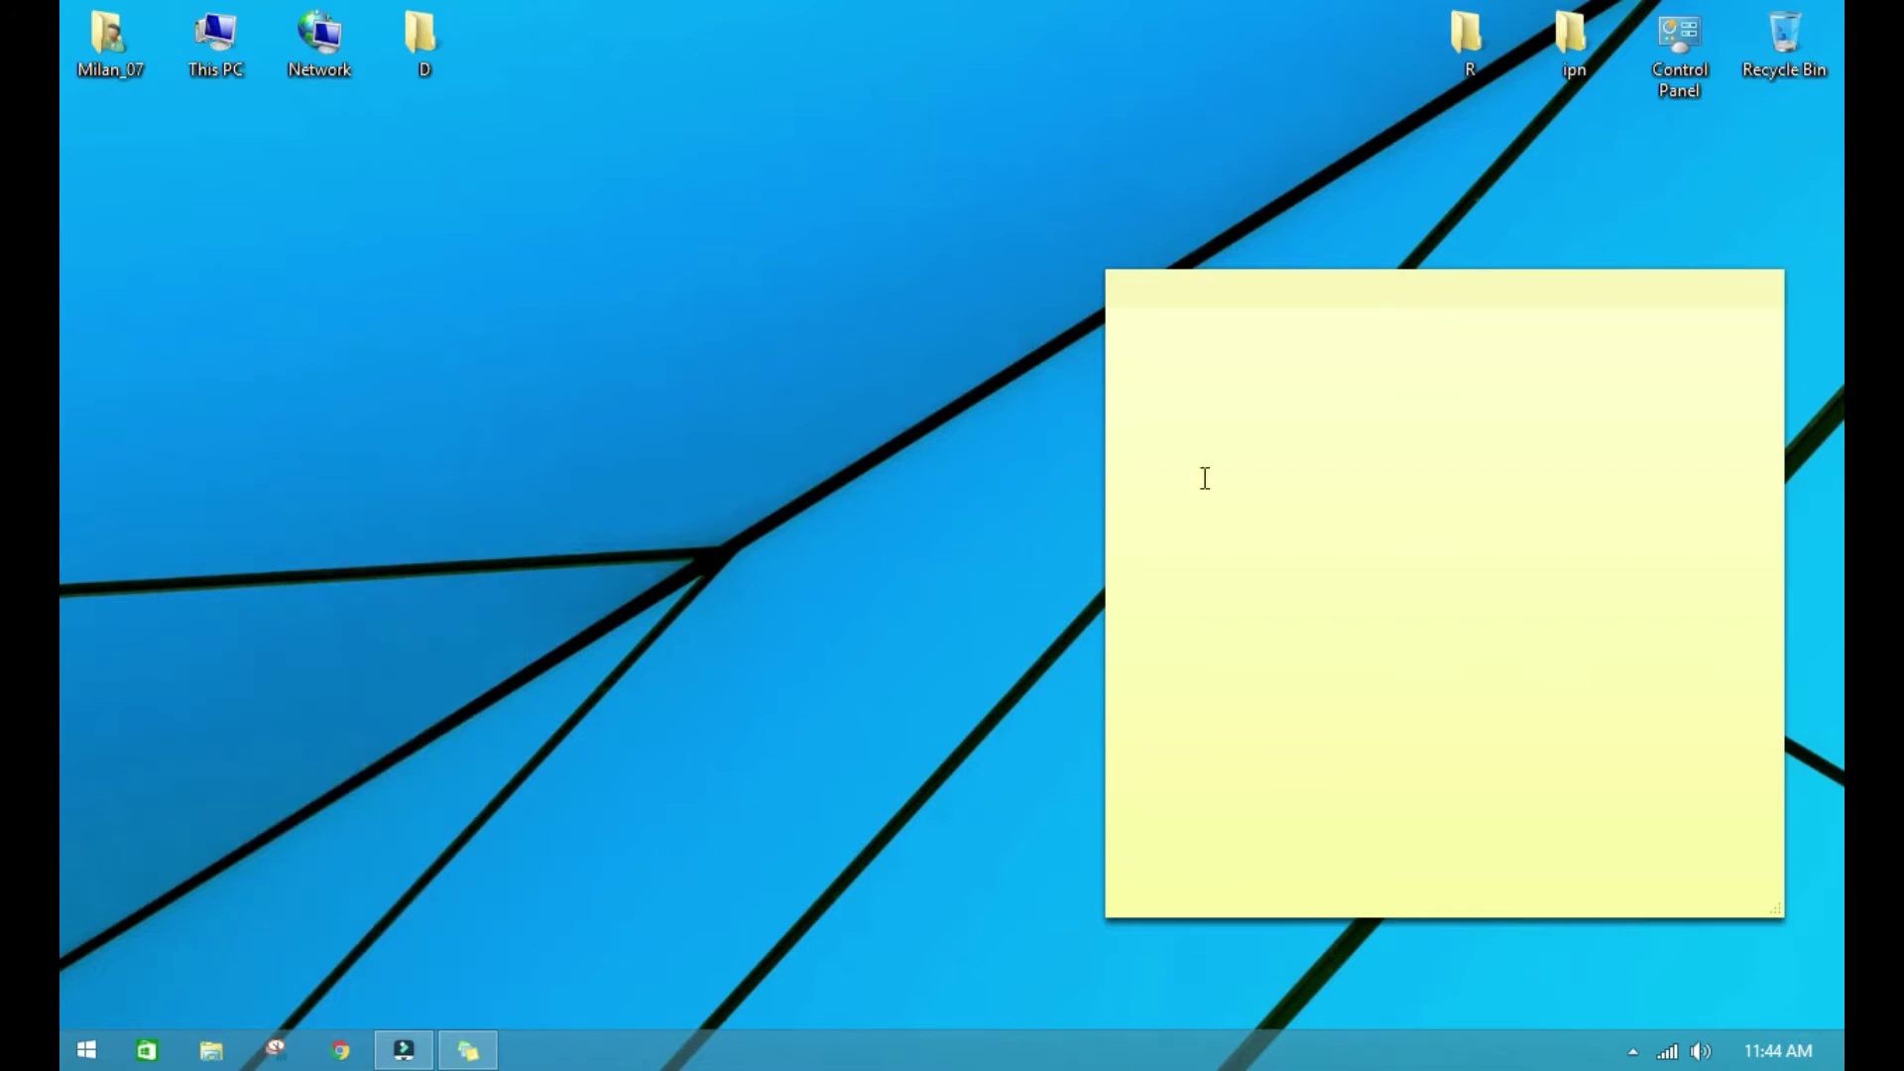
{"action": "left_click", "coordinate": [471, 1062]}
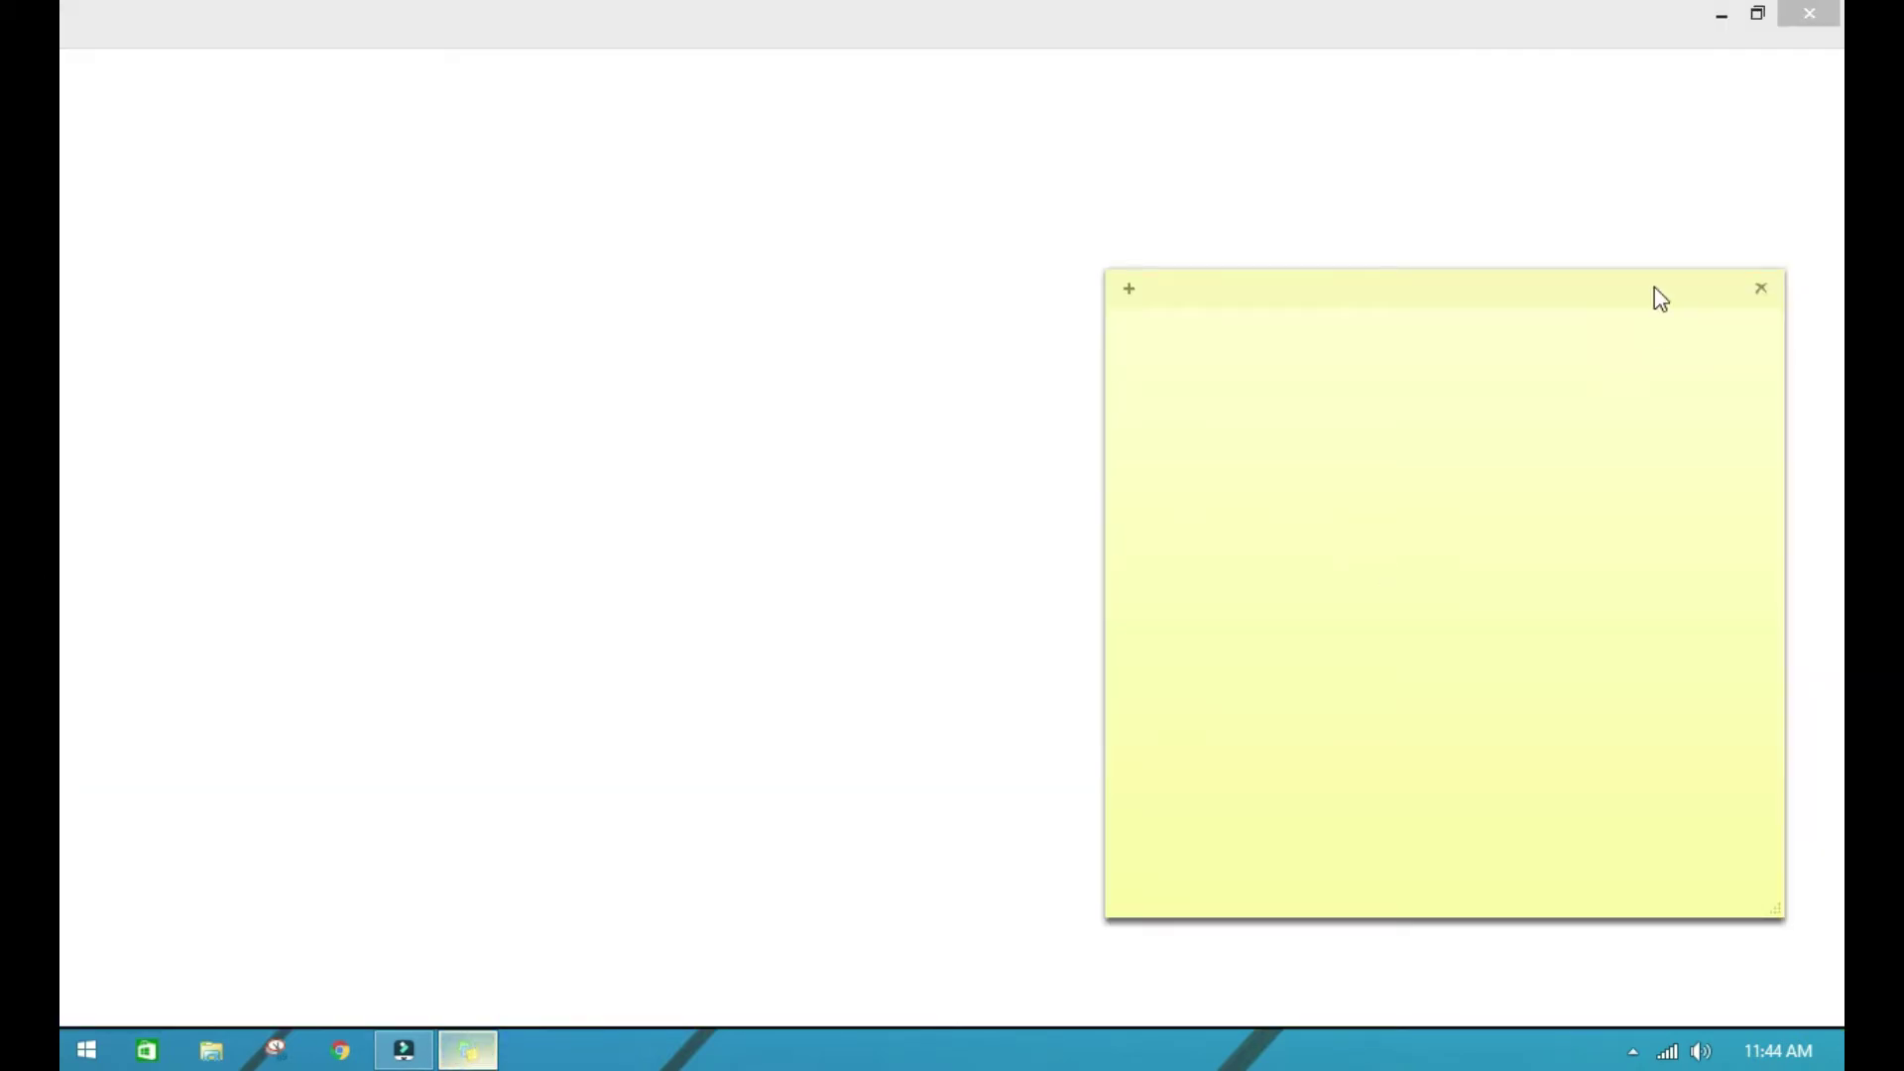
{"action": "left_click", "coordinate": [1762, 288]}
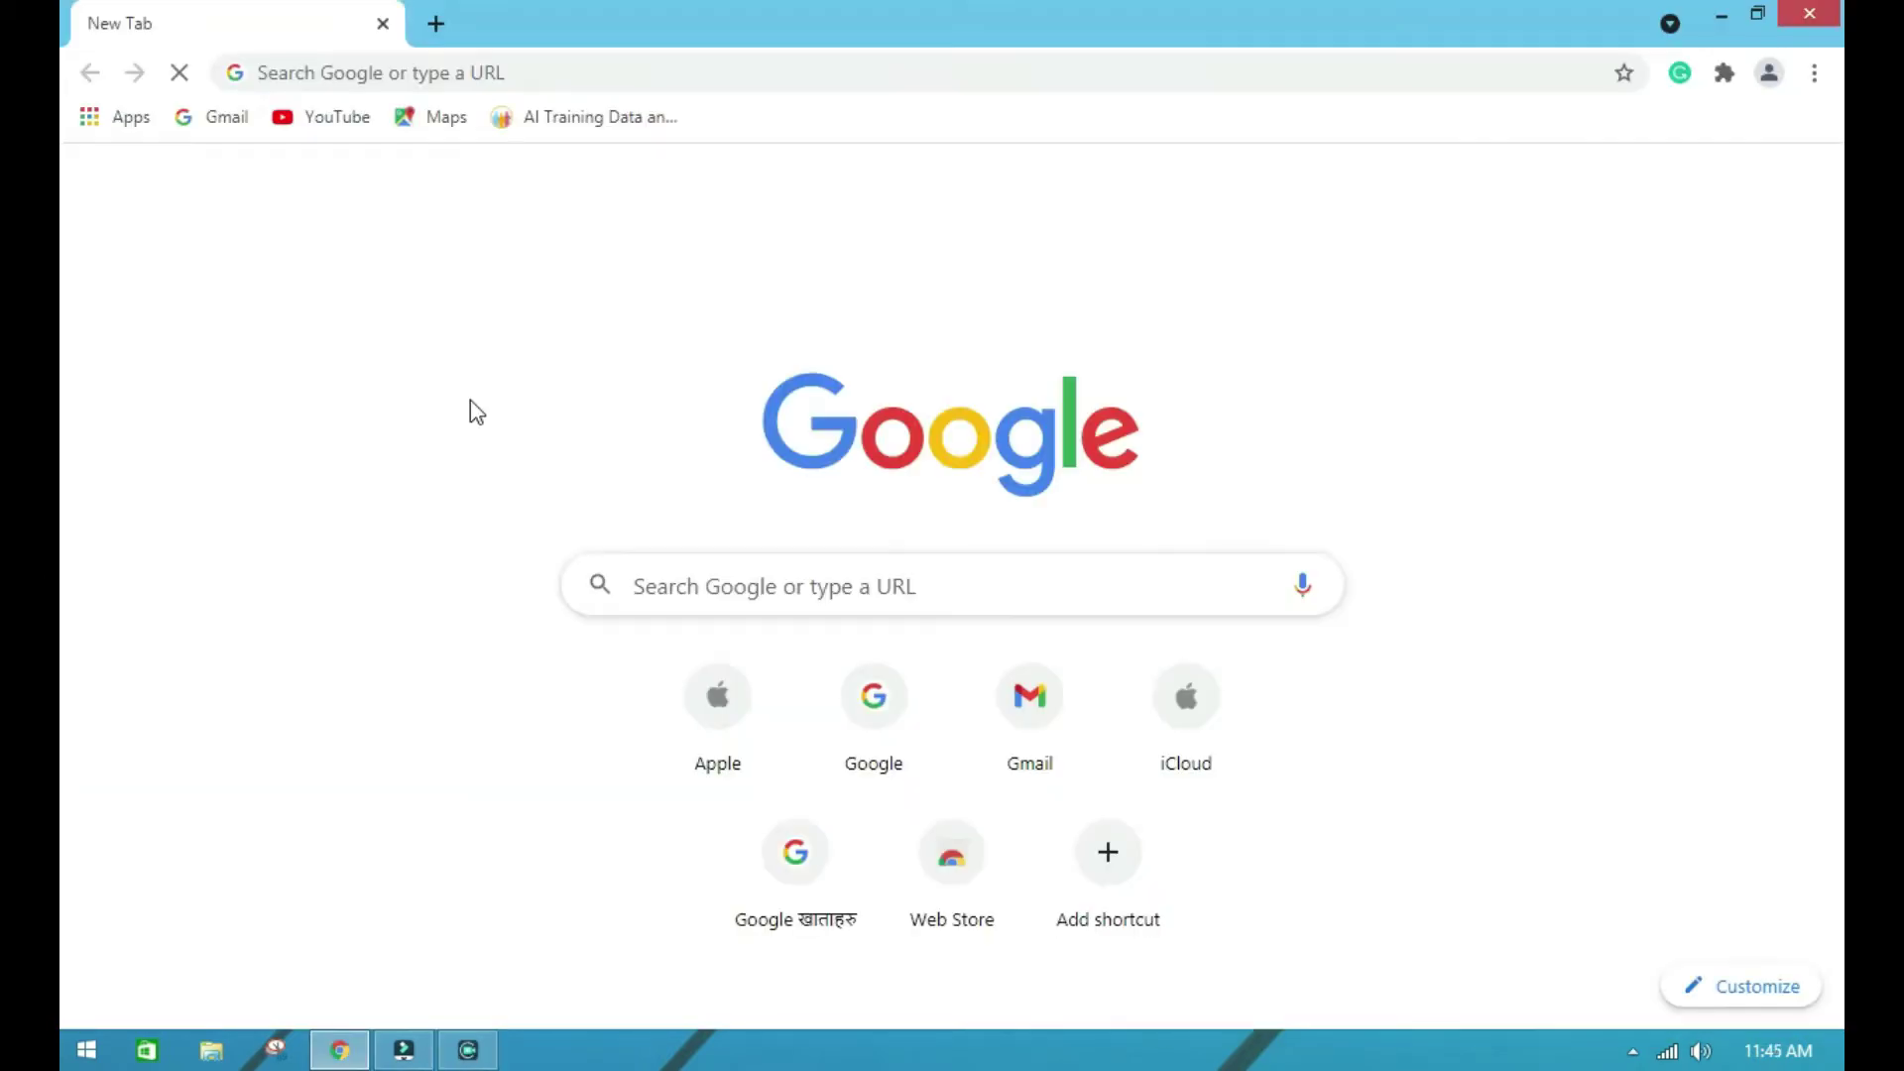
Step: Enter gmail.com in Chrome's address bar to load the Gmail sign-in page
{"action": "left_click", "coordinate": [457, 73]}
{"action": "type", "text": "gmail.com"}
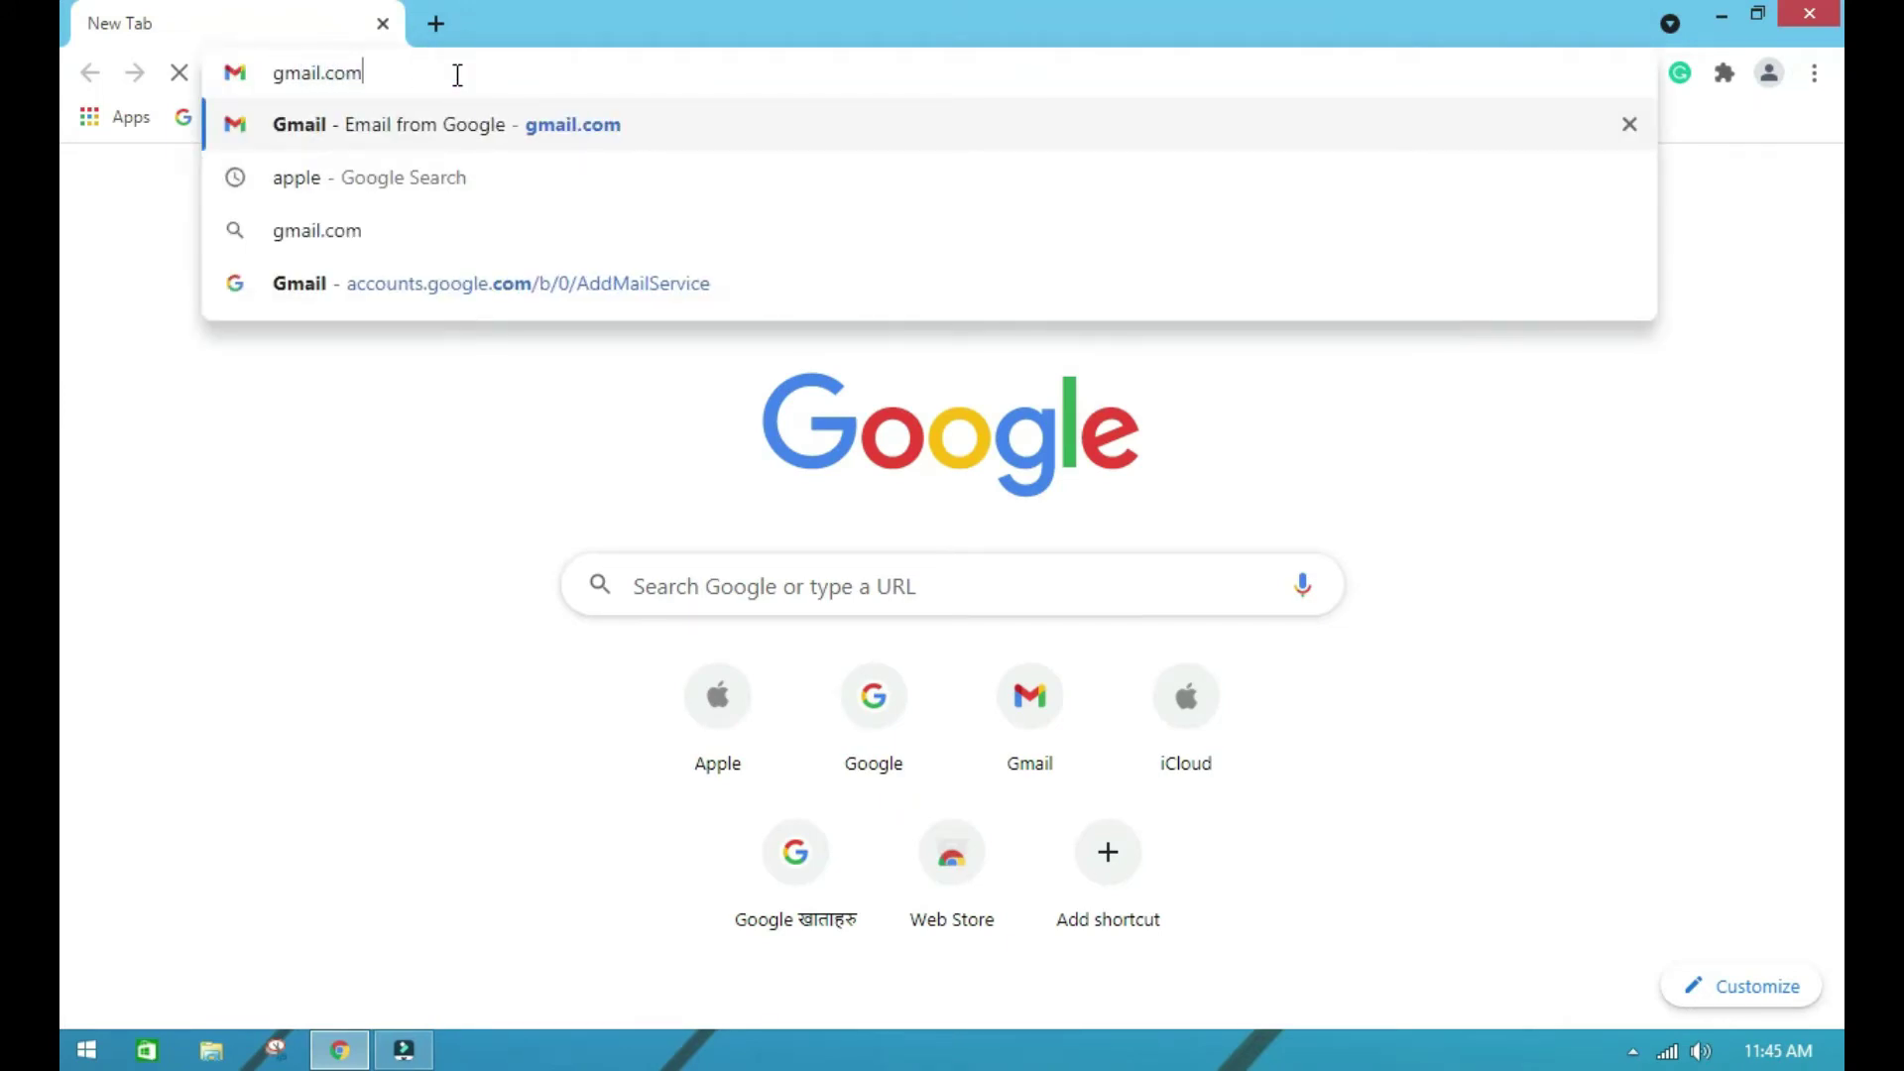
{"action": "left_click", "coordinate": [477, 133]}
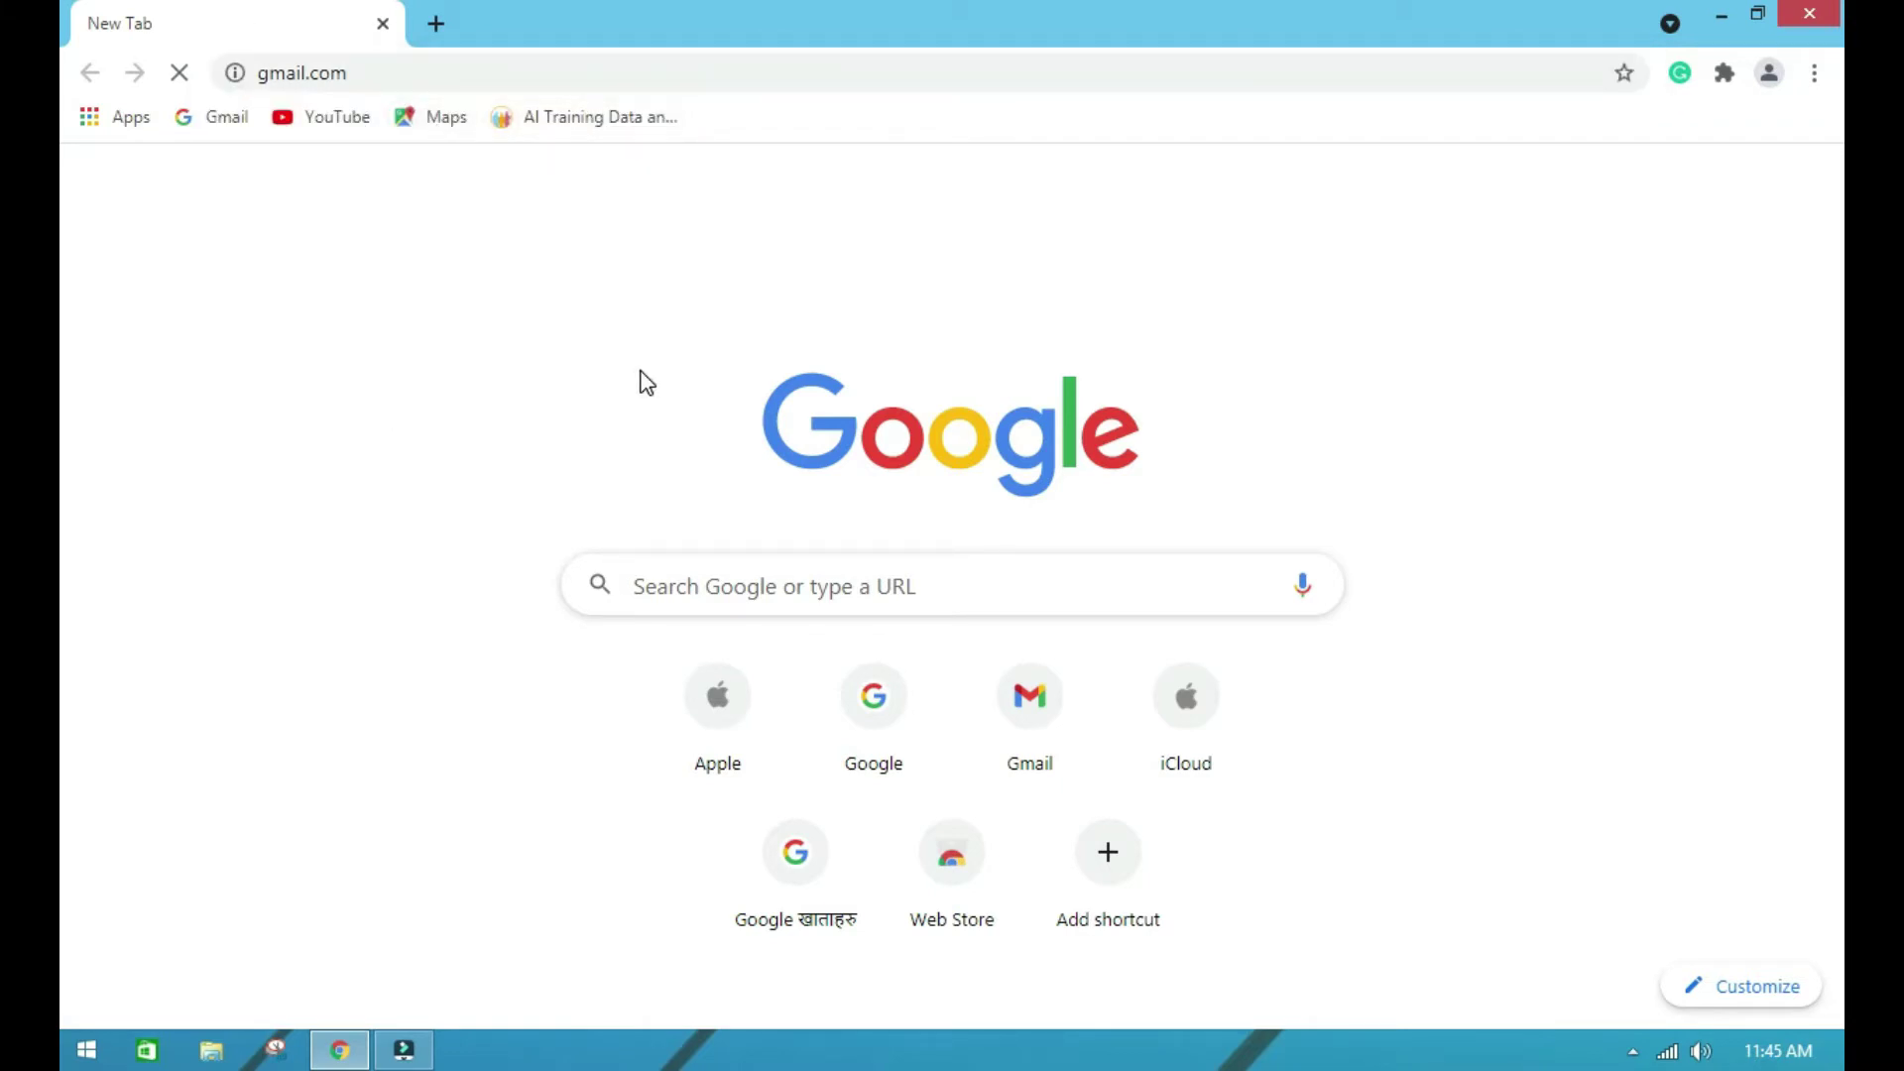
{"action": "left_click", "coordinate": [325, 75]}
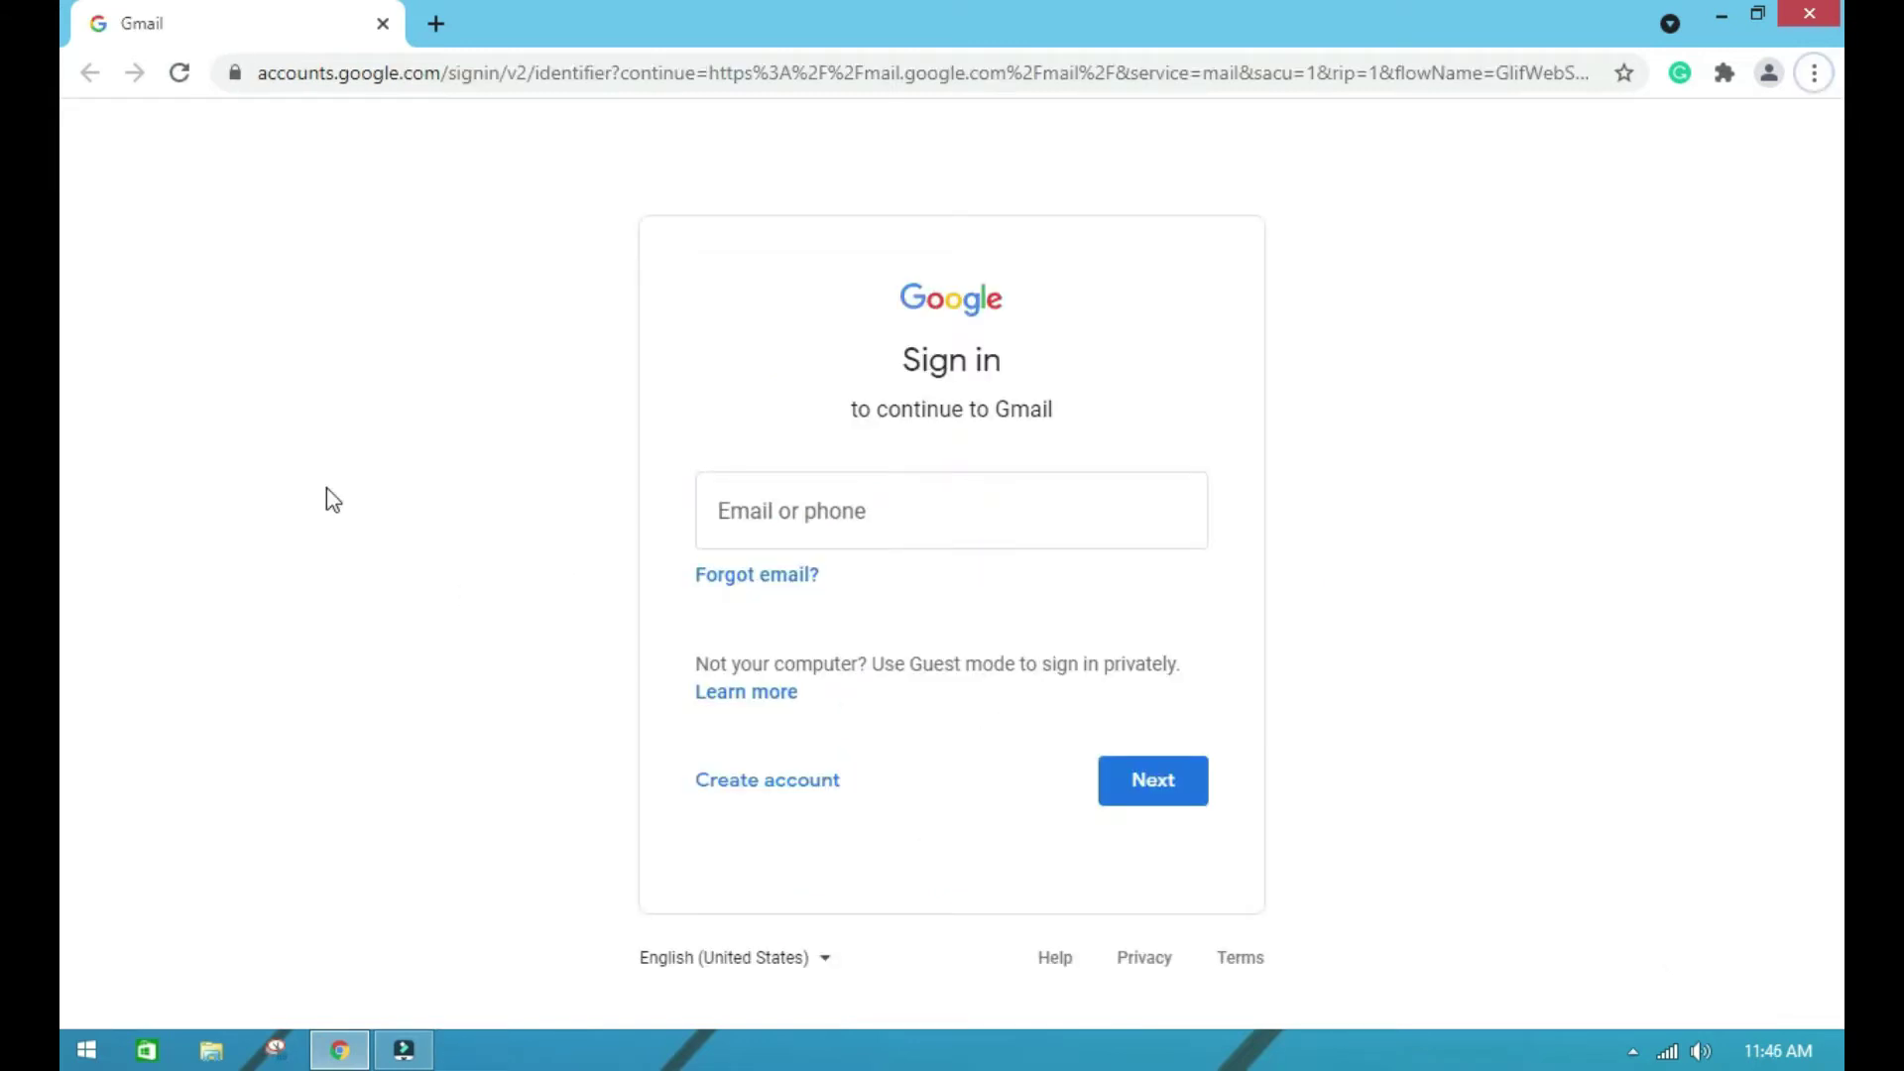
Step: Choose Create account, then For myself, to start a personal Google Account
{"action": "left_click", "coordinate": [542, 623]}
{"action": "left_click", "coordinate": [746, 789]}
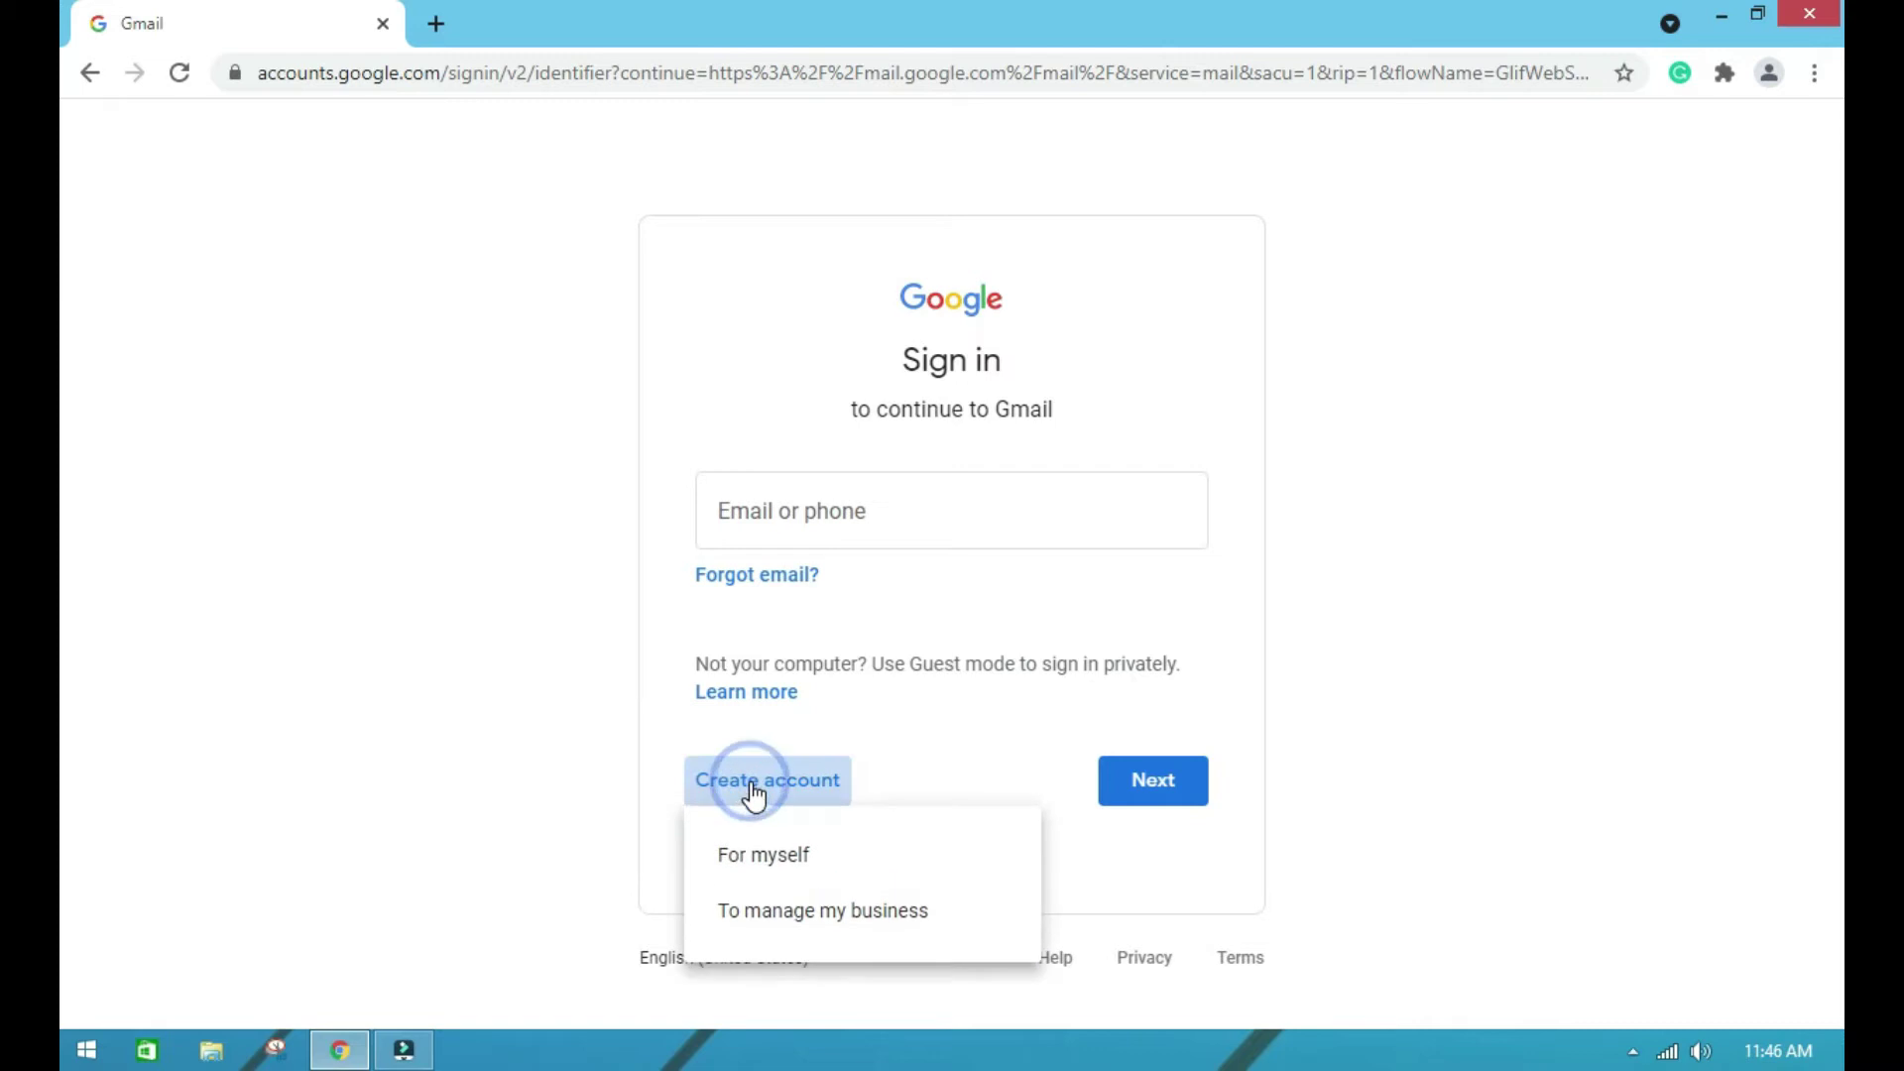
{"action": "left_click", "coordinate": [843, 859]}
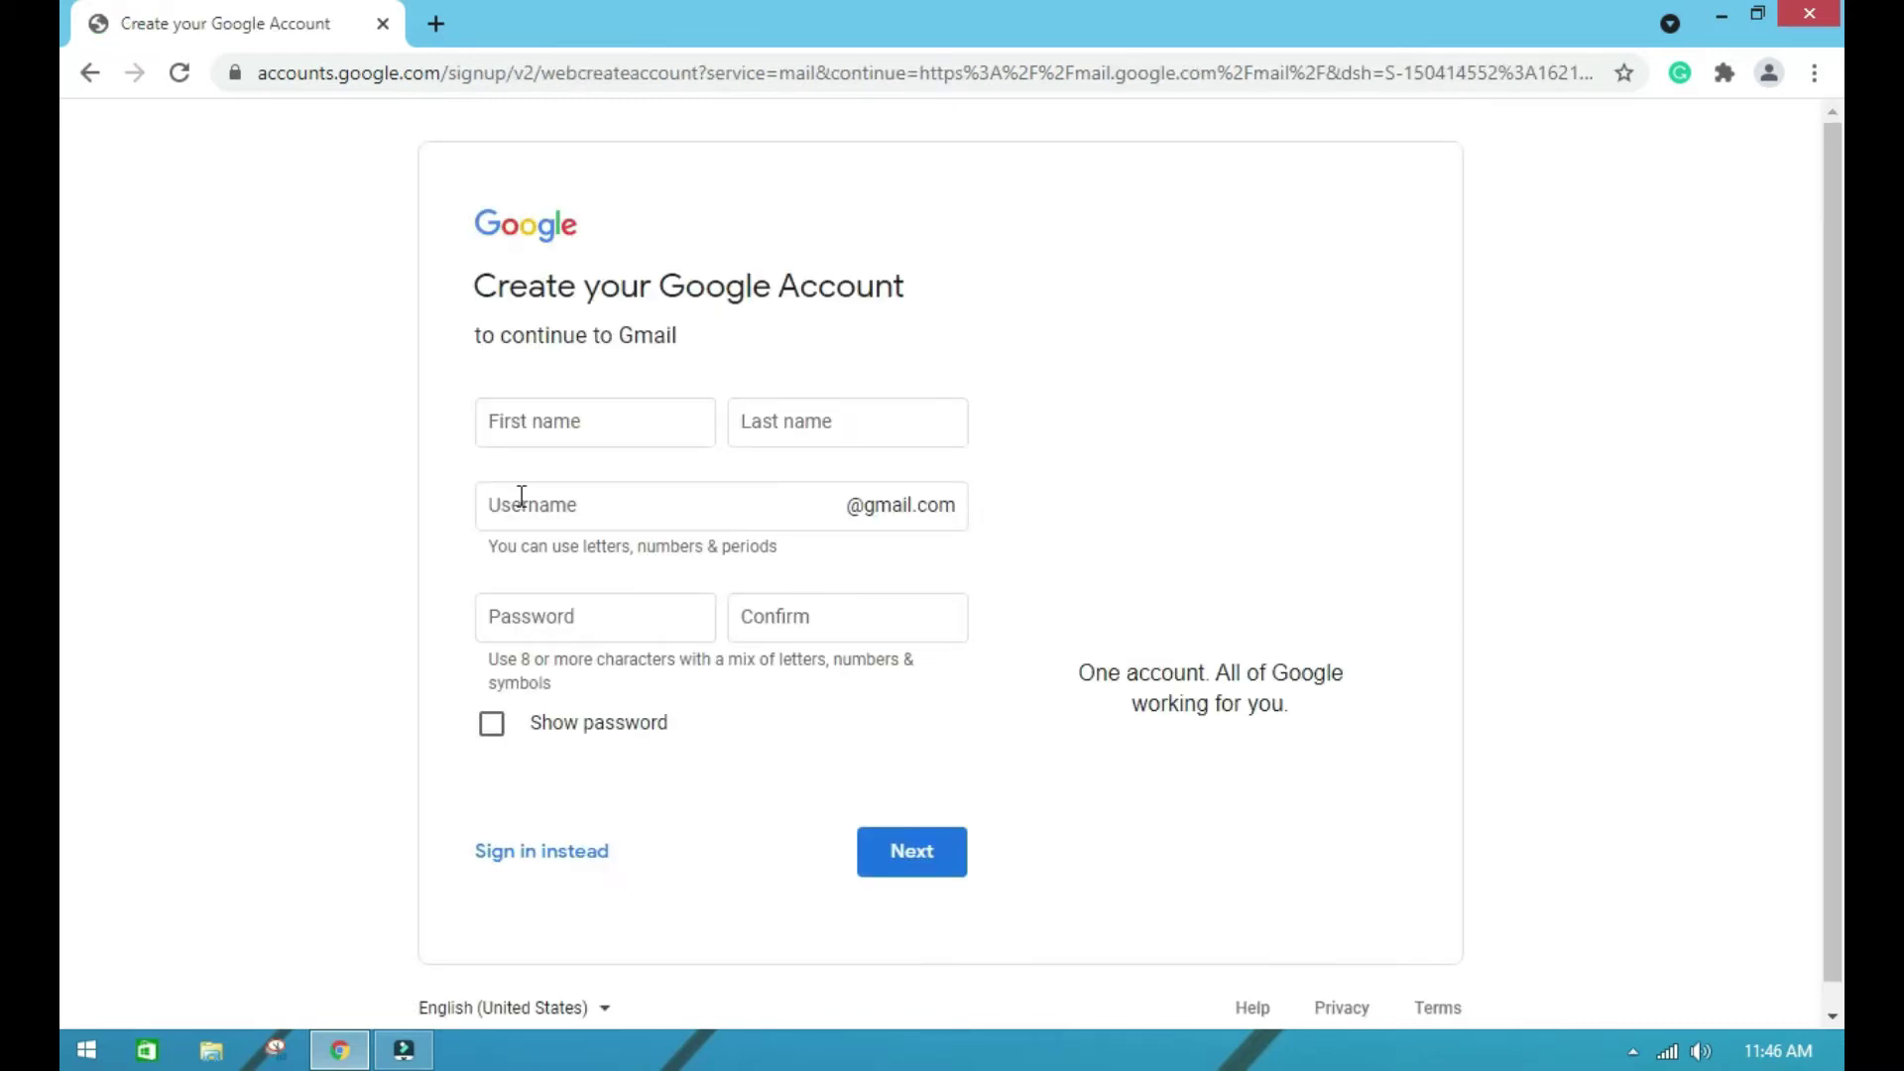
Step: Fill in the first name and last name fields
{"action": "left_click", "coordinate": [631, 429]}
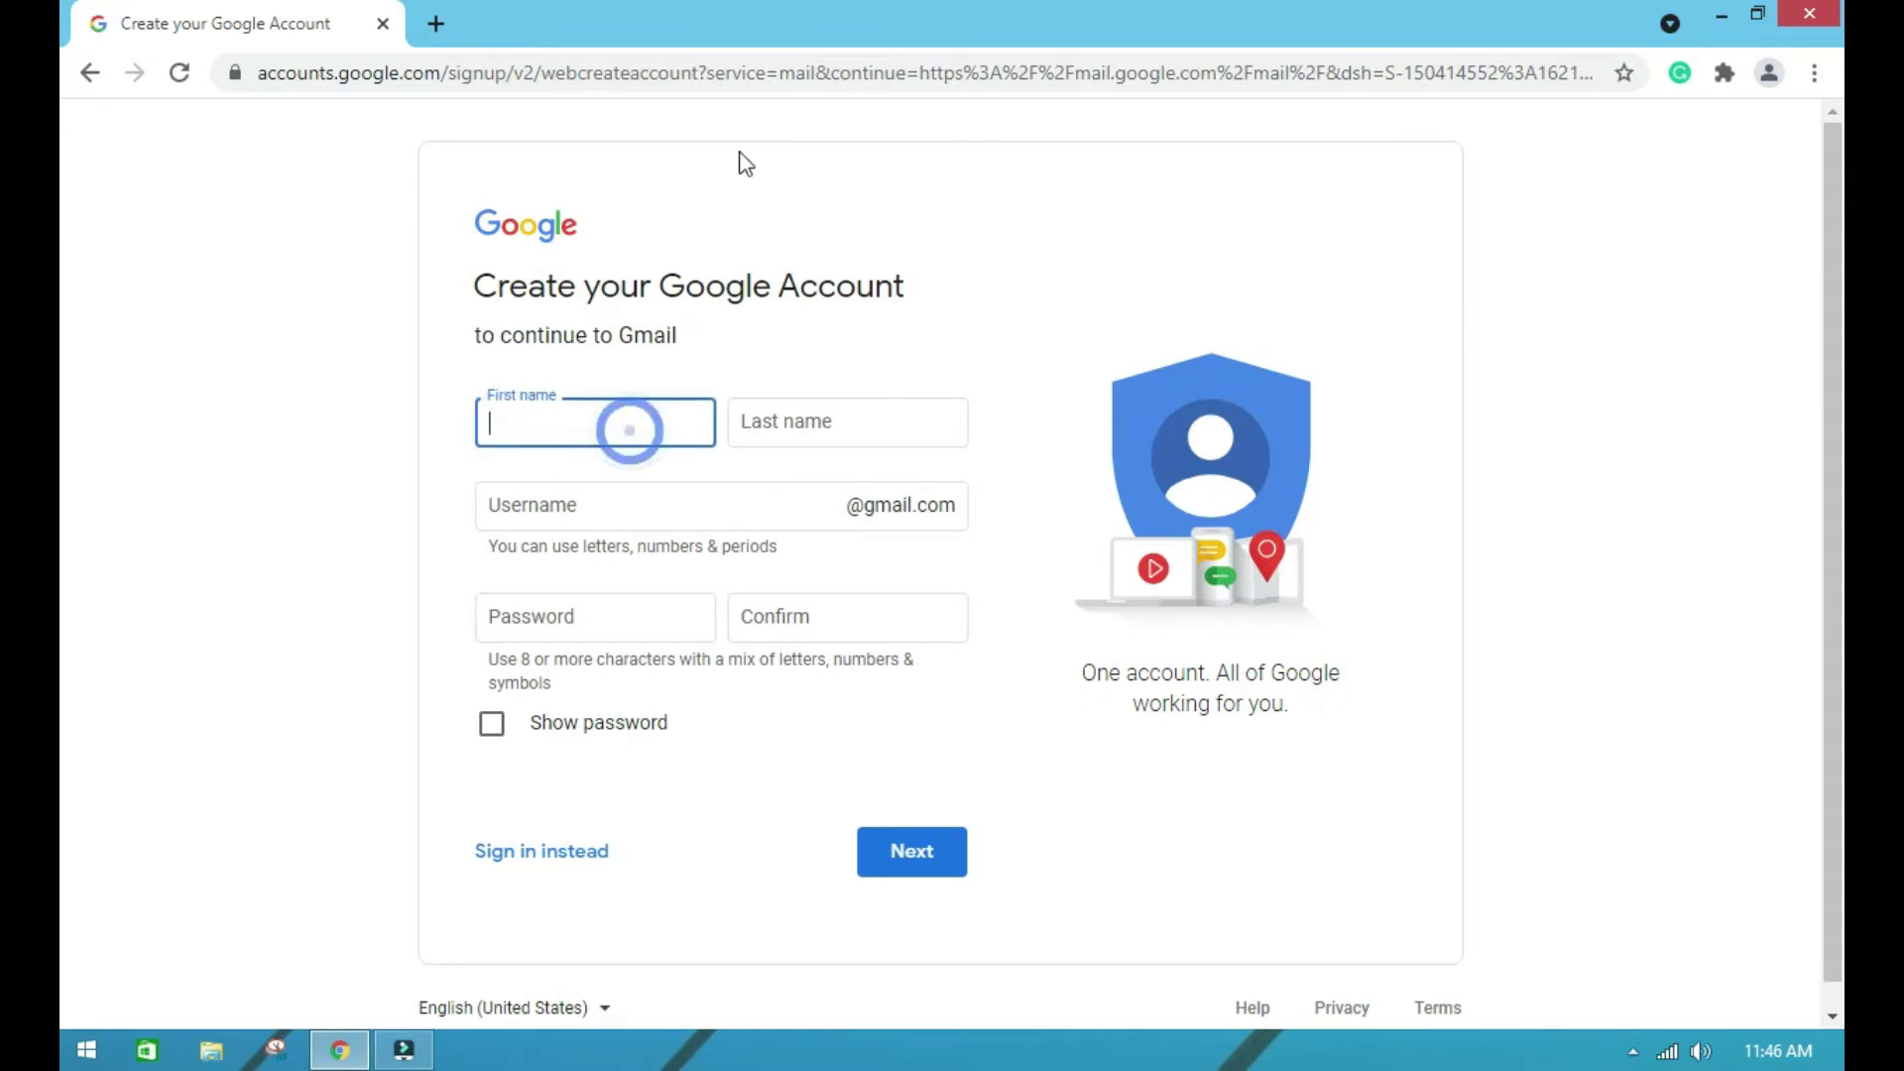
{"action": "left_click", "coordinate": [577, 420]}
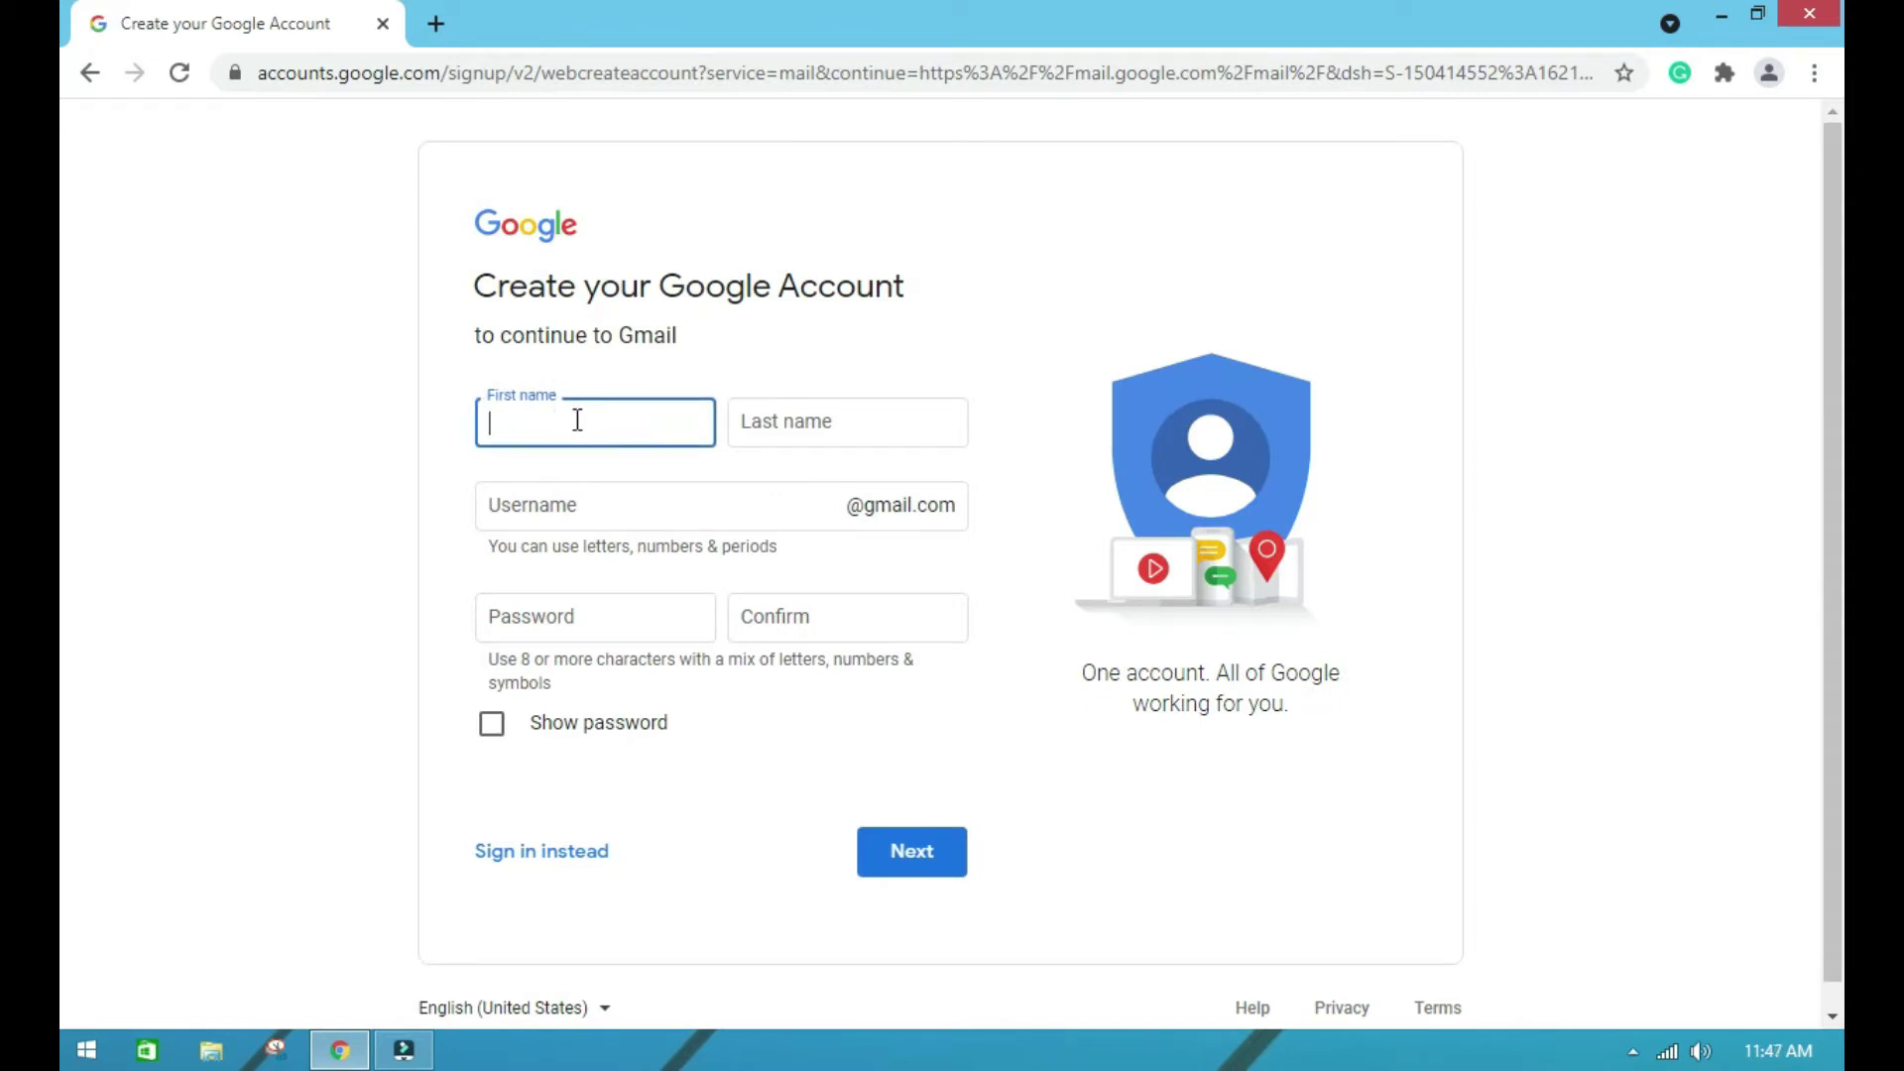
{"action": "left_click", "coordinate": [808, 429]}
{"action": "type", "text": "Lakhan"}
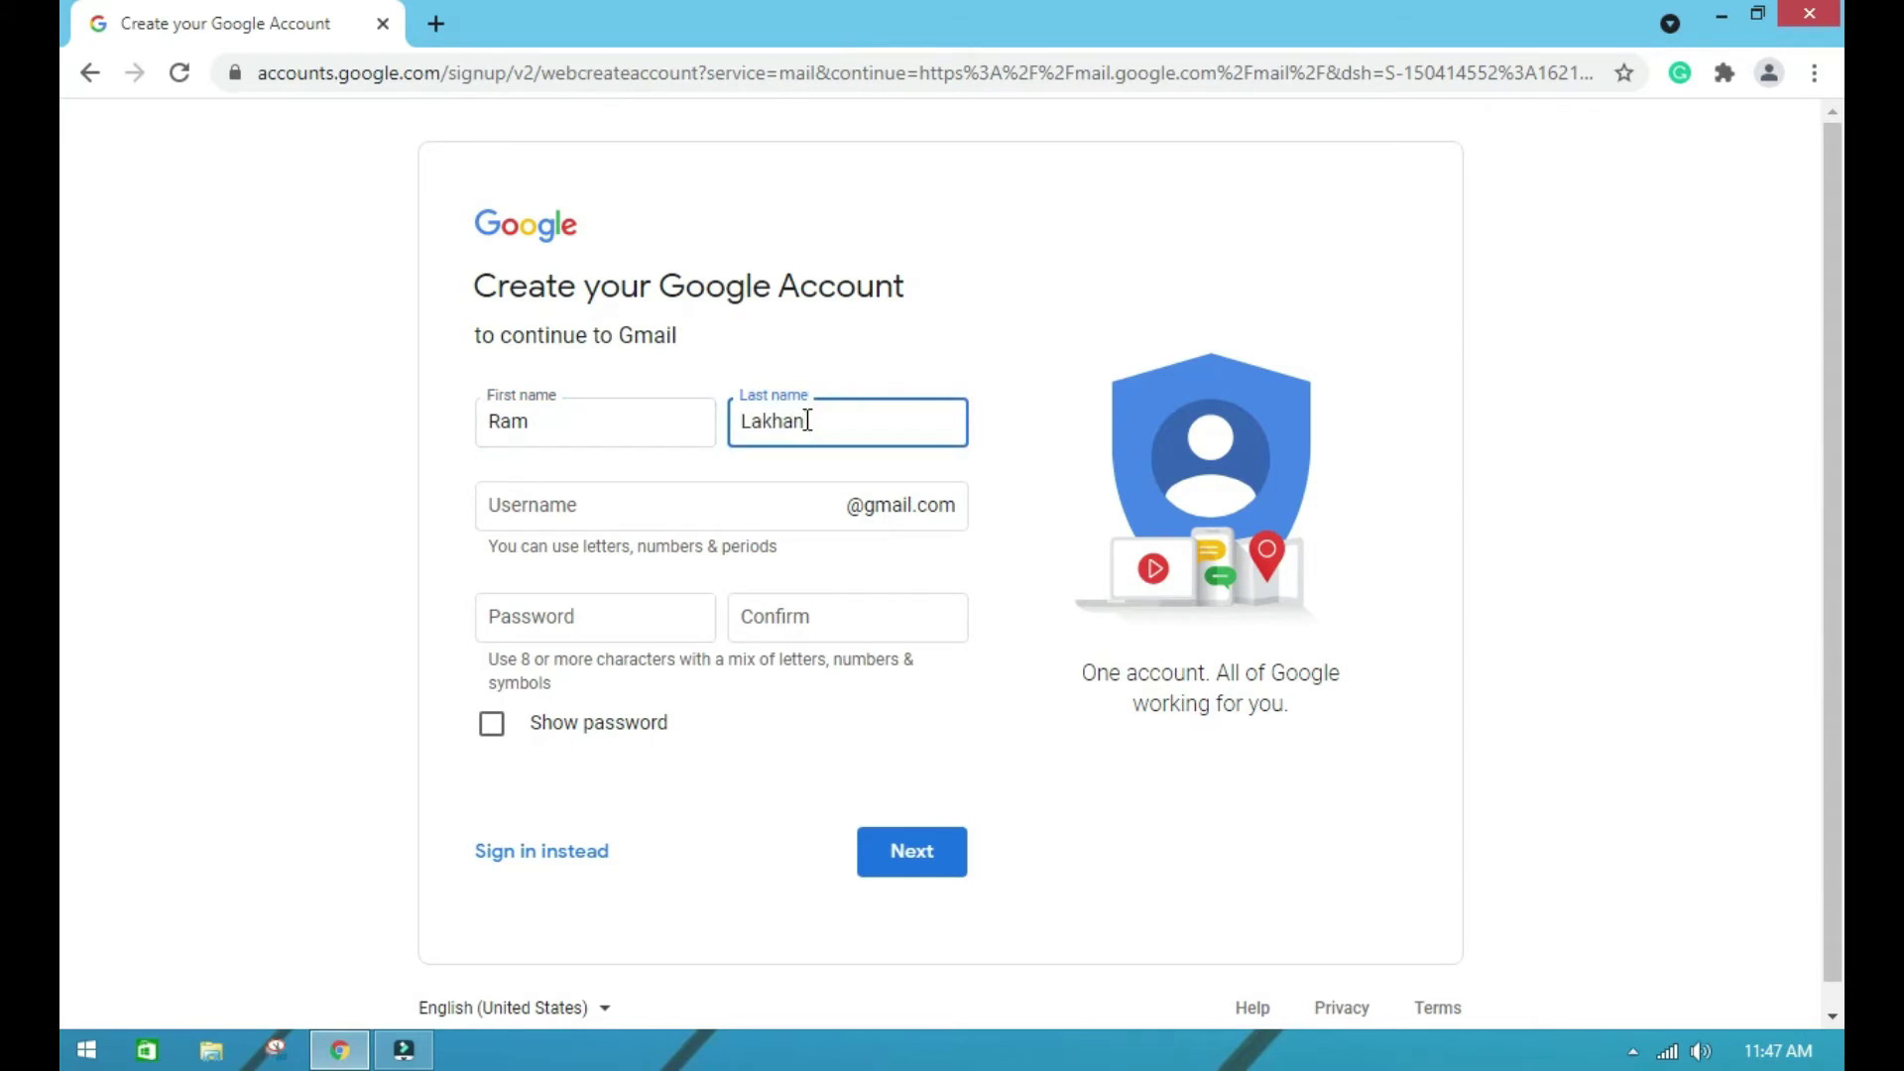
Step: Try a username, edit it, and accept Google's suggested alternatives when taken
{"action": "left_click", "coordinate": [623, 503]}
{"action": "left_click", "coordinate": [767, 511]}
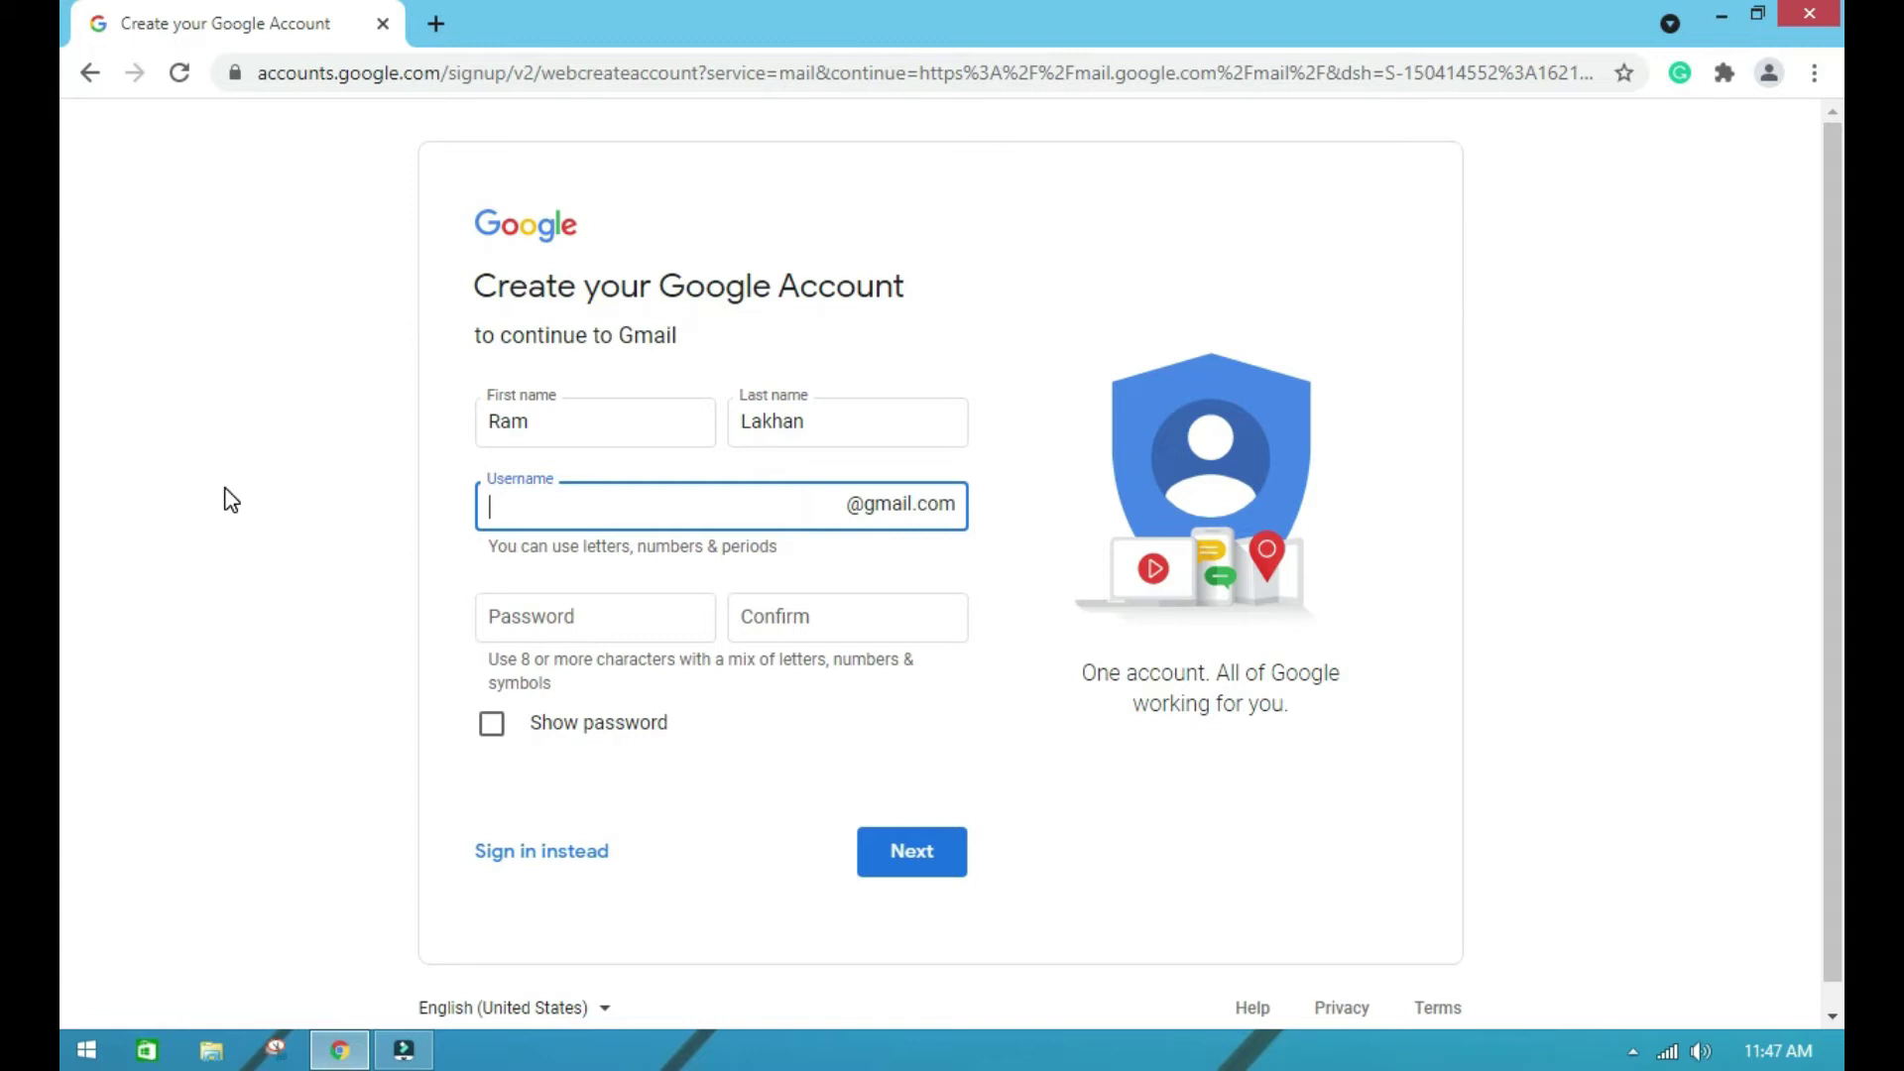
{"action": "left_click", "coordinate": [598, 633]}
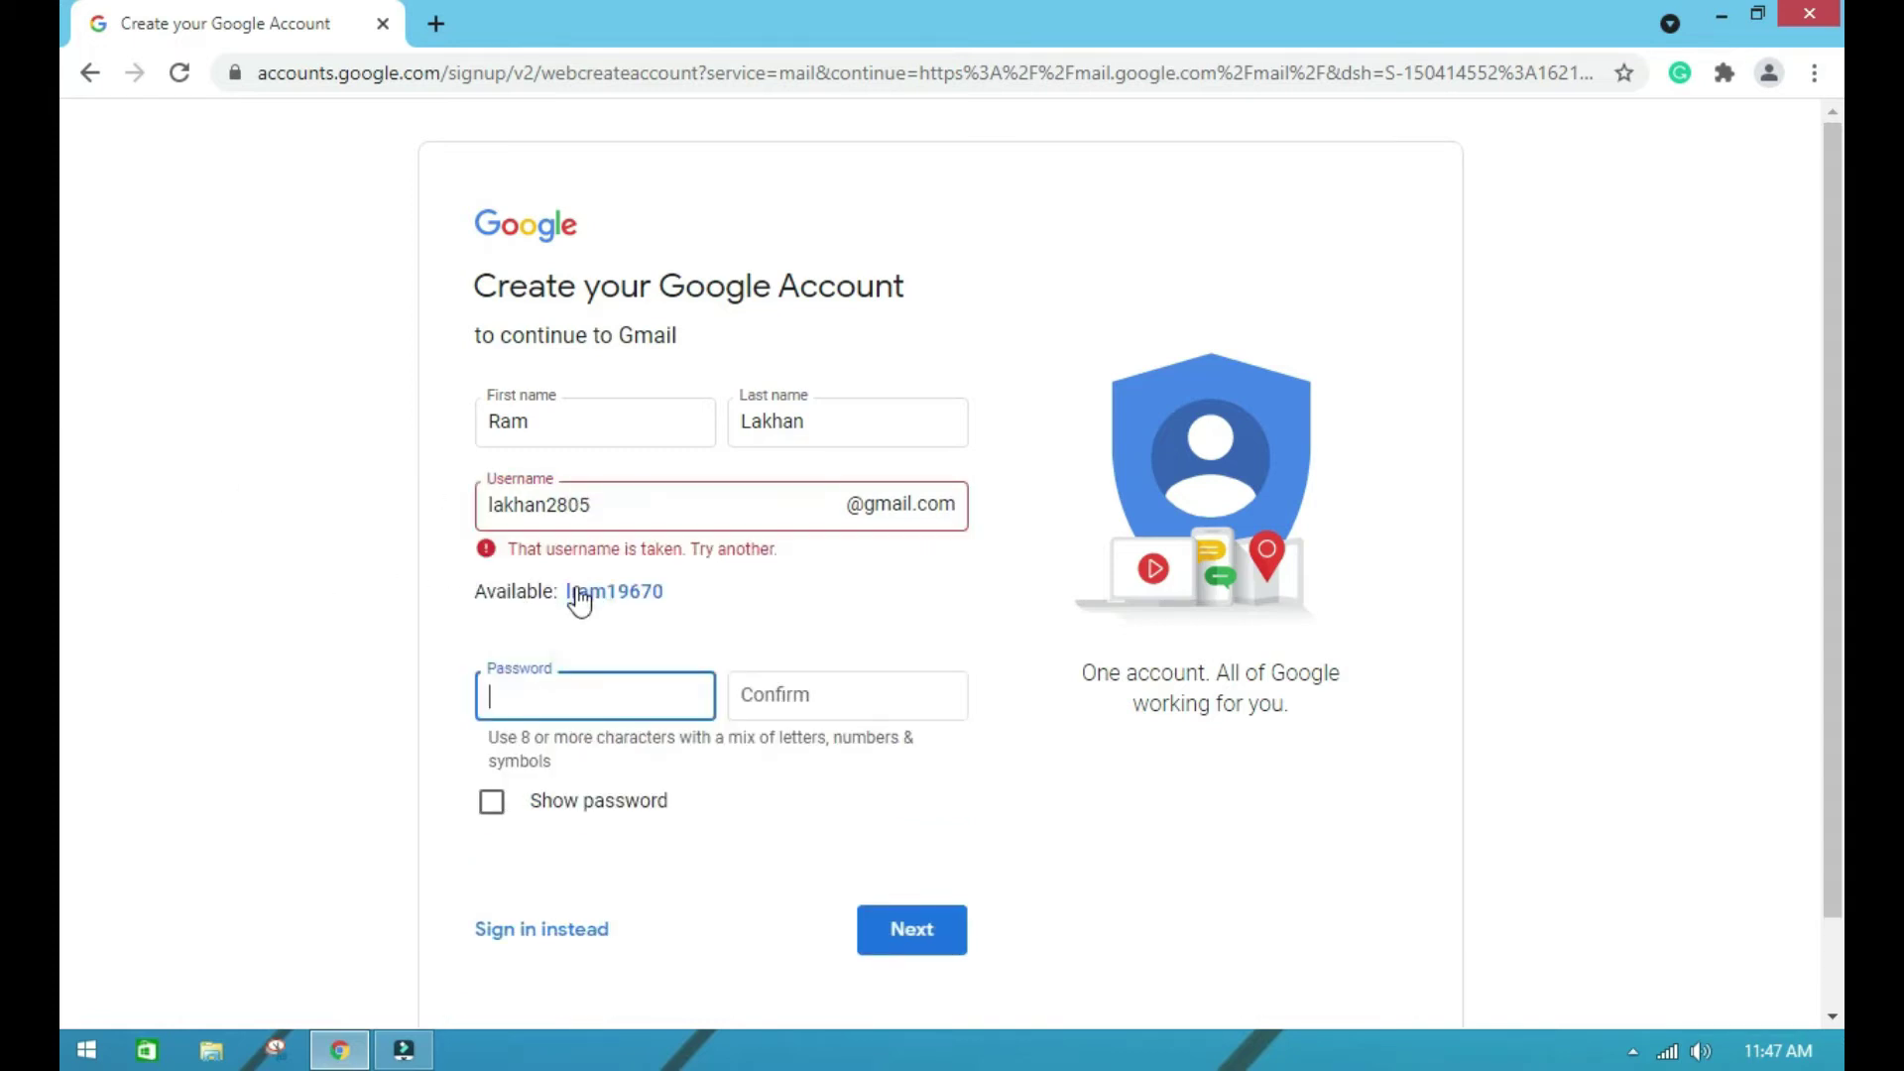
{"action": "left_click", "coordinate": [580, 595]}
{"action": "left_click", "coordinate": [488, 506]}
{"action": "key", "text": "Delete"}
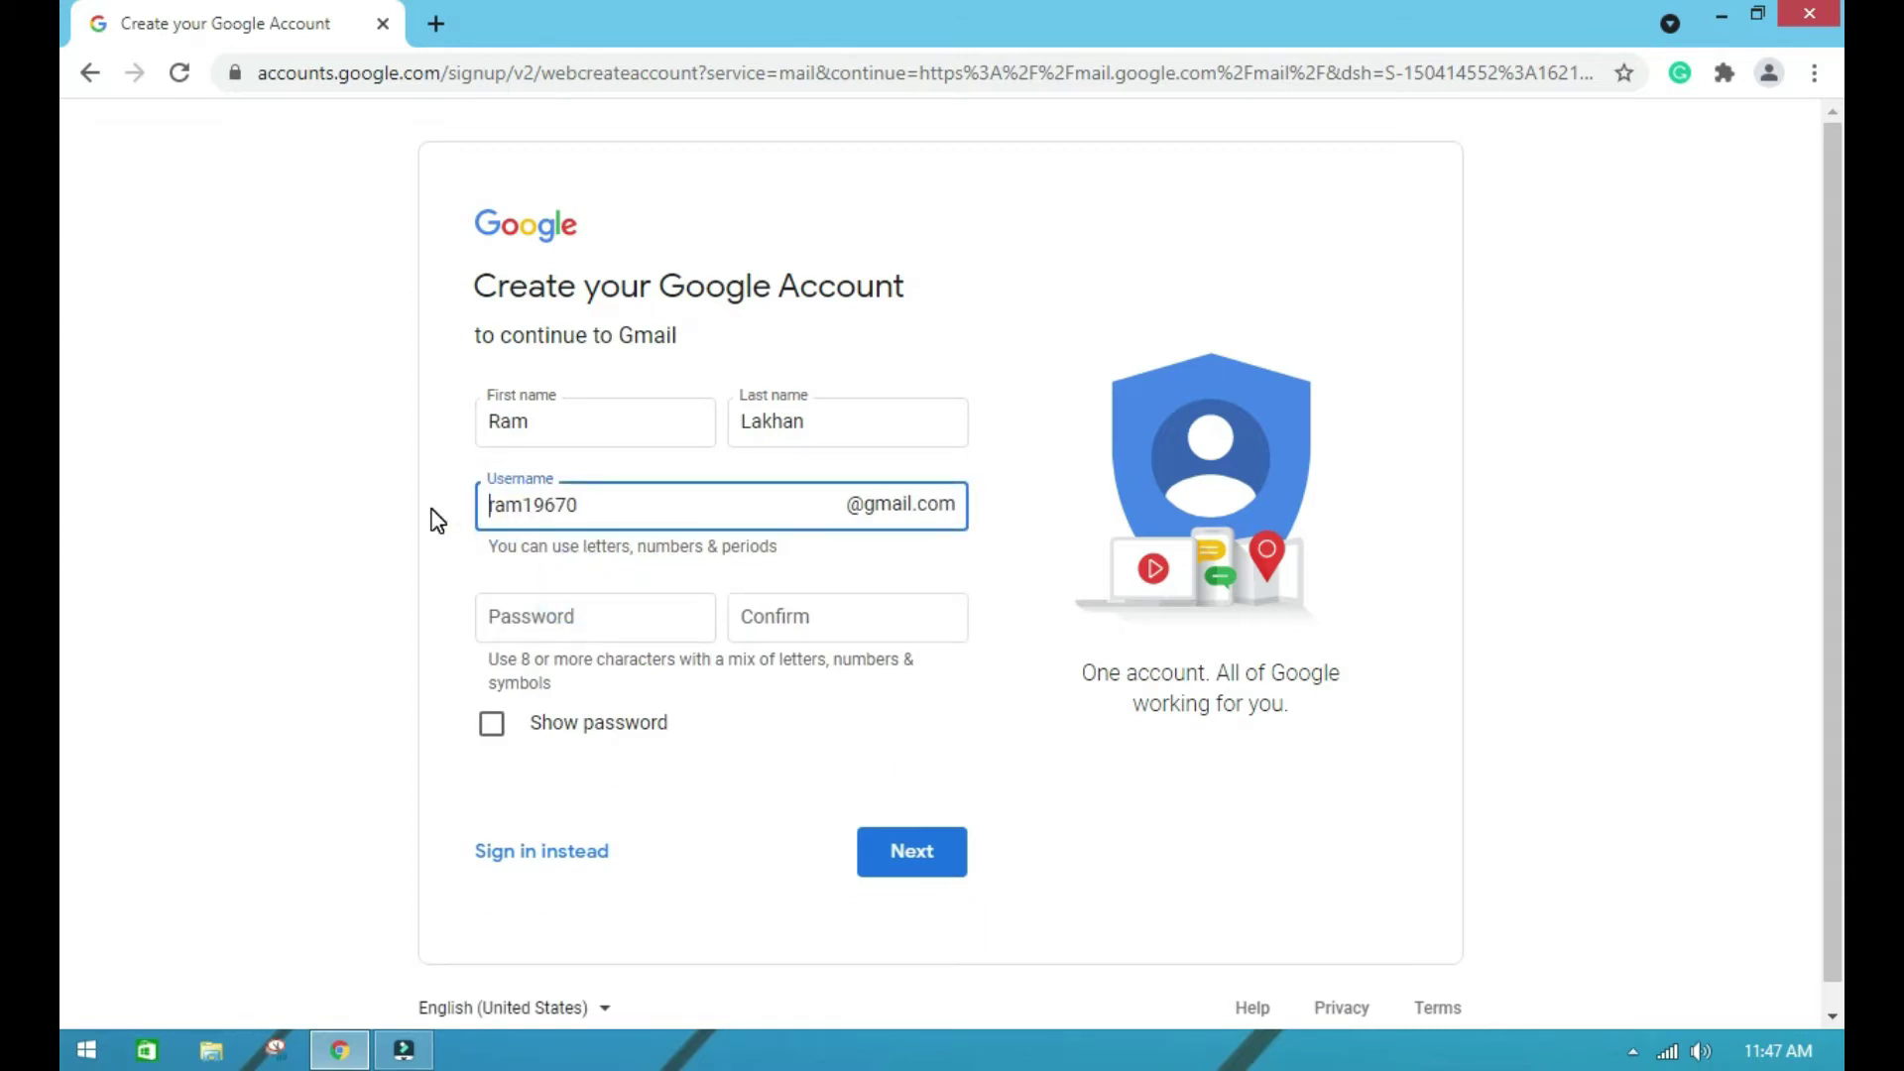
{"action": "left_click", "coordinate": [666, 607]}
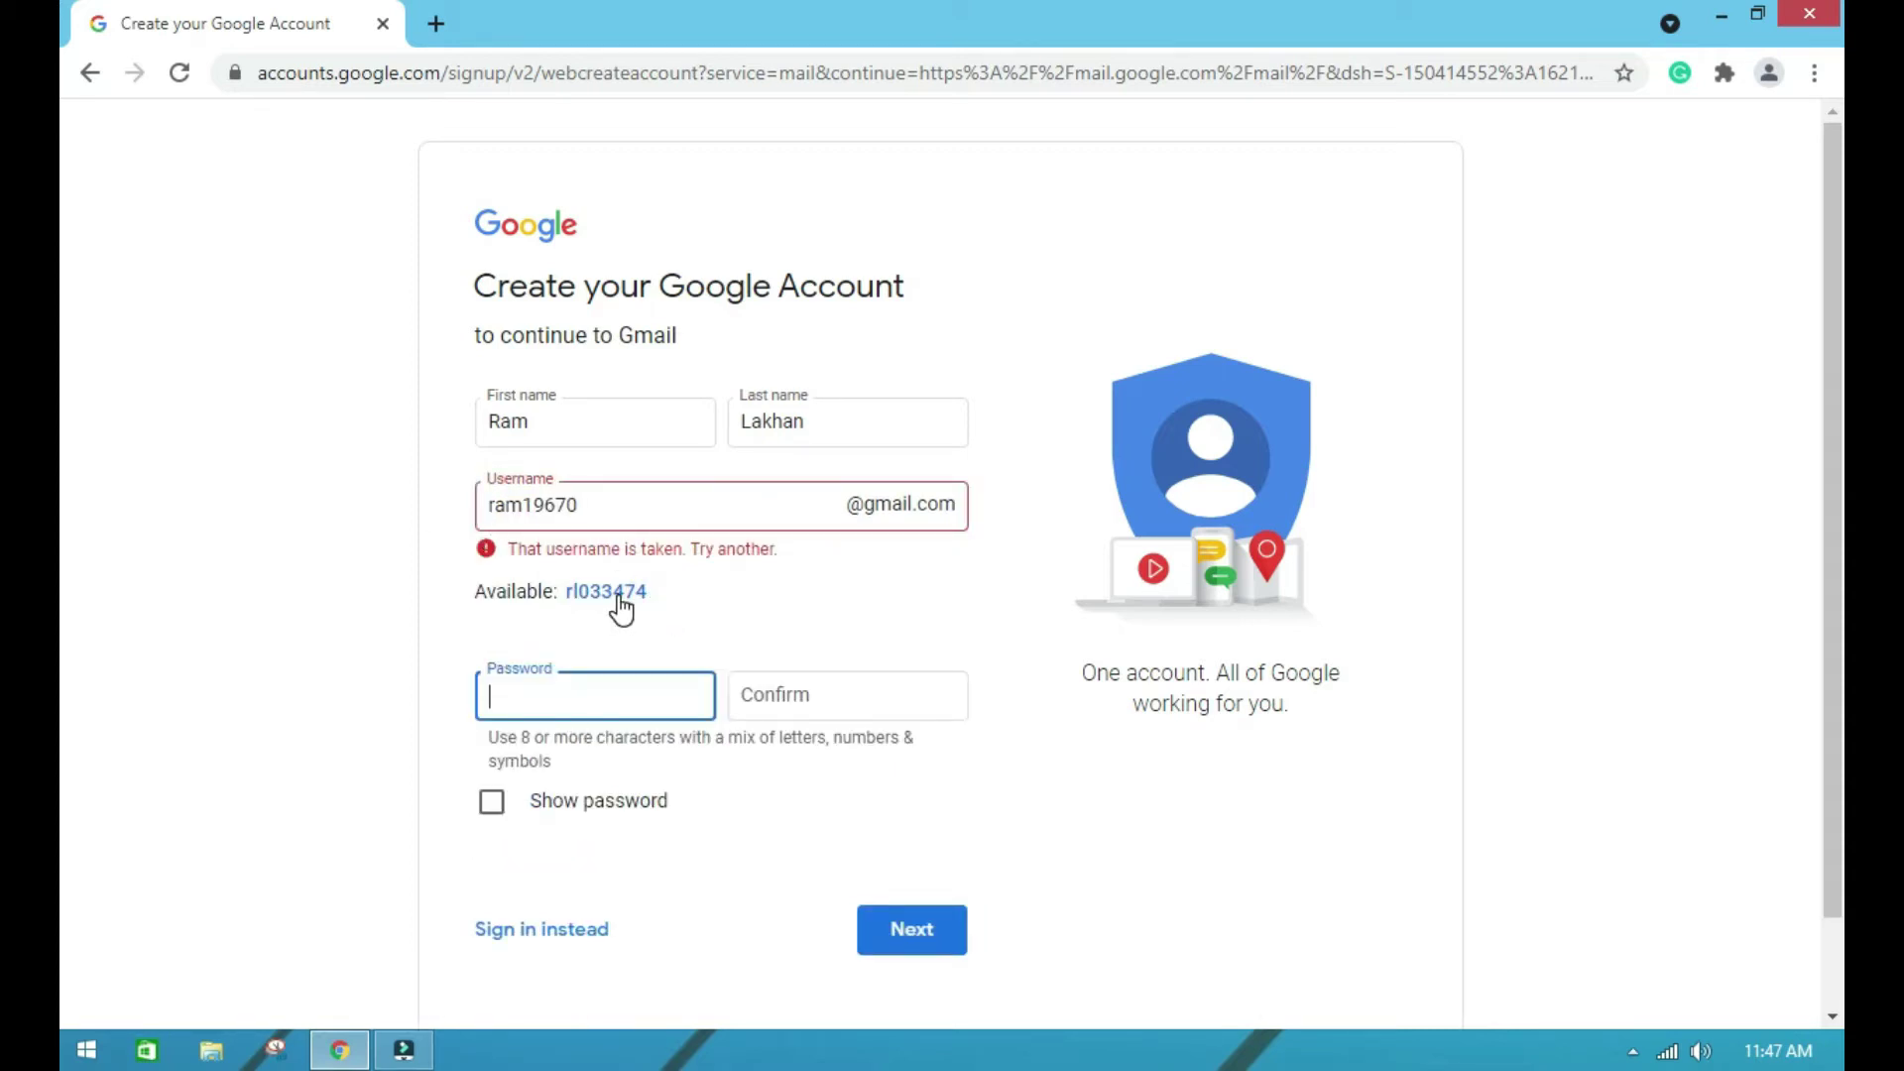
{"action": "left_click", "coordinate": [620, 595]}
Step: Replace the username with a new one and accept an available suggestion
{"action": "double_click", "coordinate": [586, 501]}
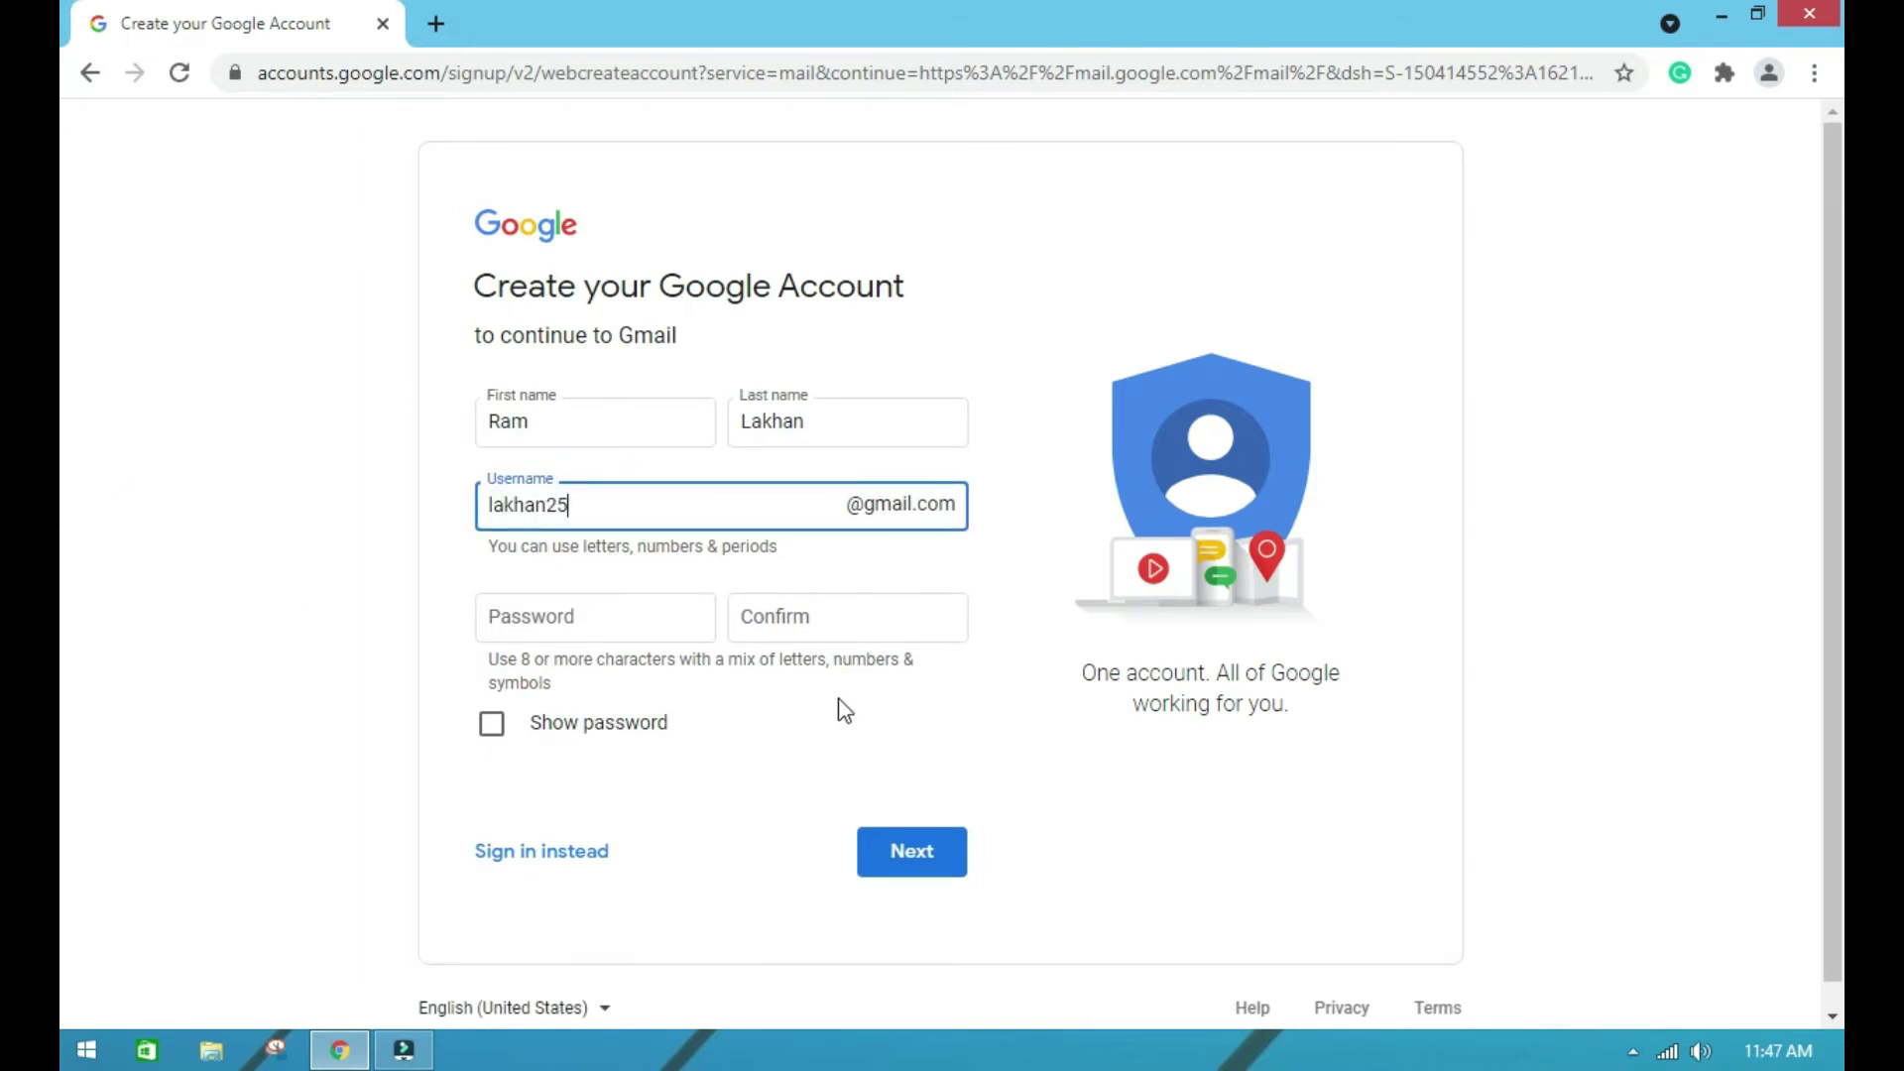
{"action": "left_click", "coordinate": [671, 623]}
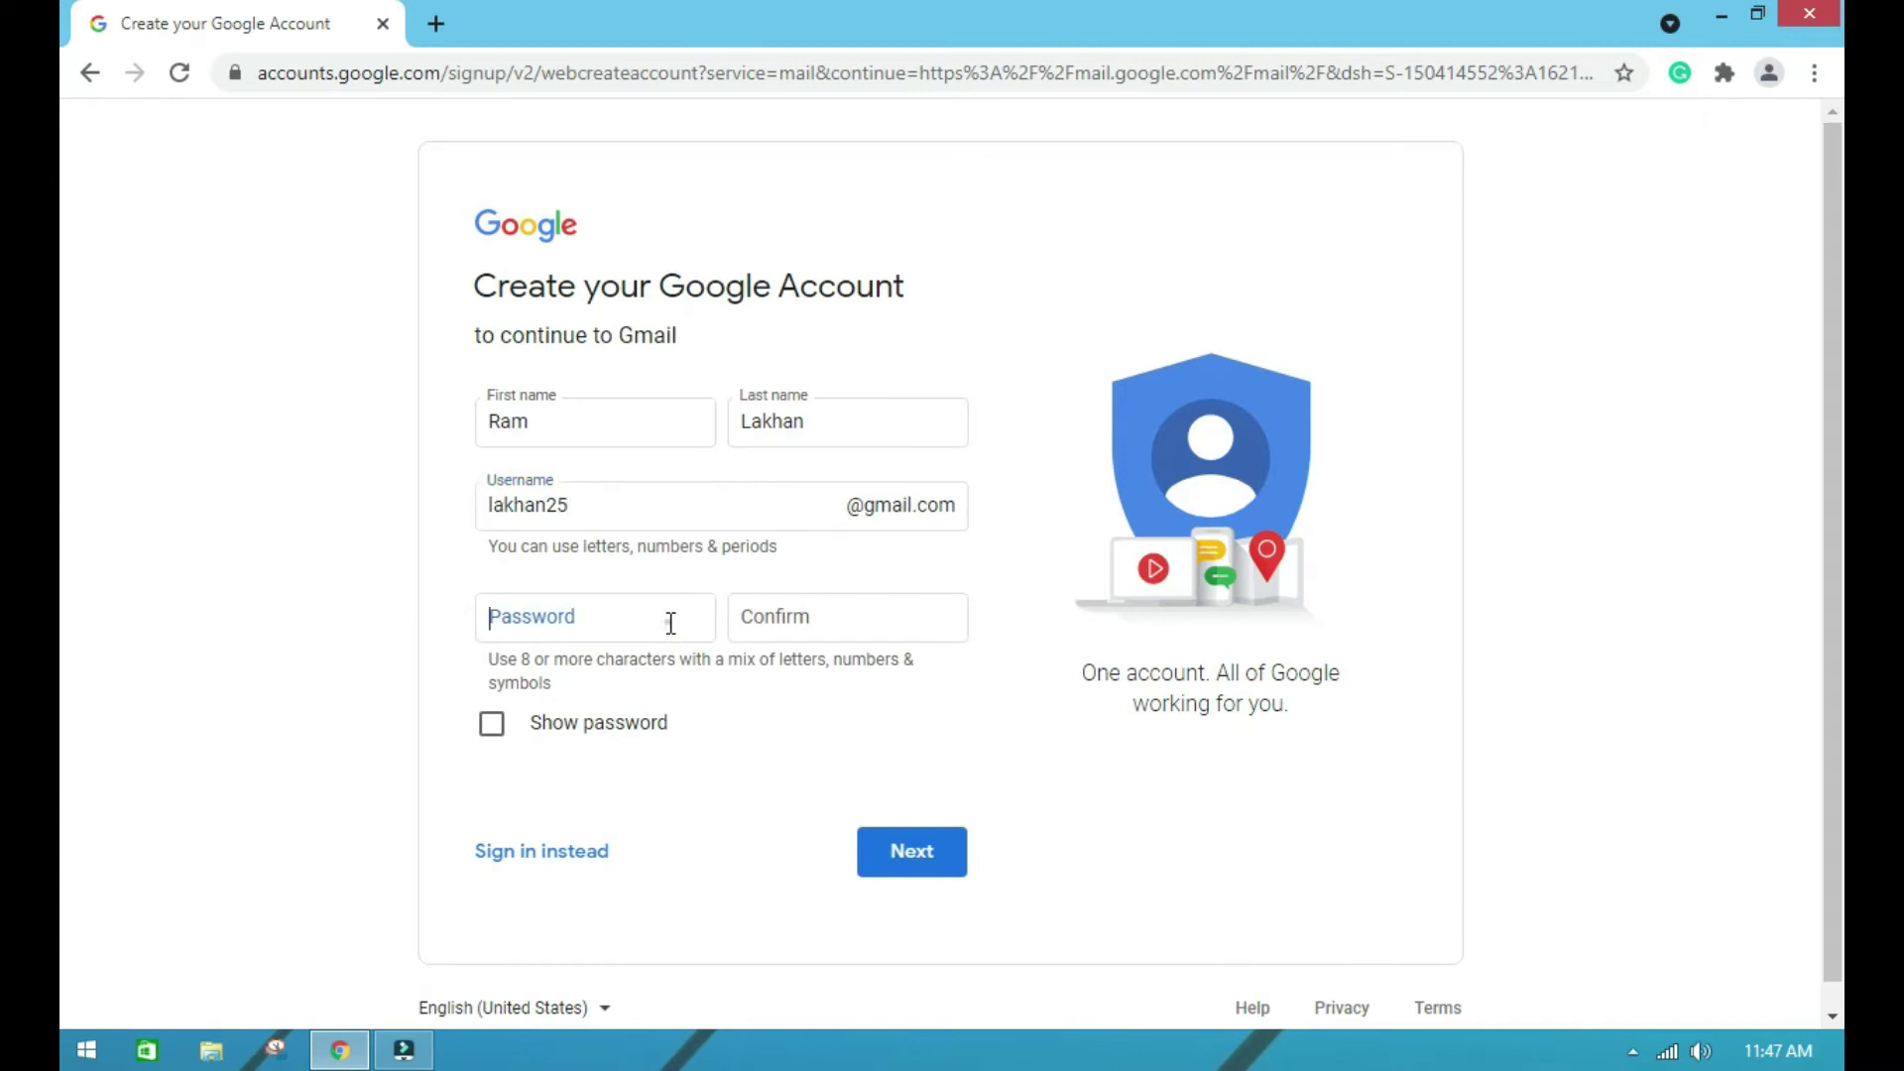
{"action": "left_click", "coordinate": [633, 503]}
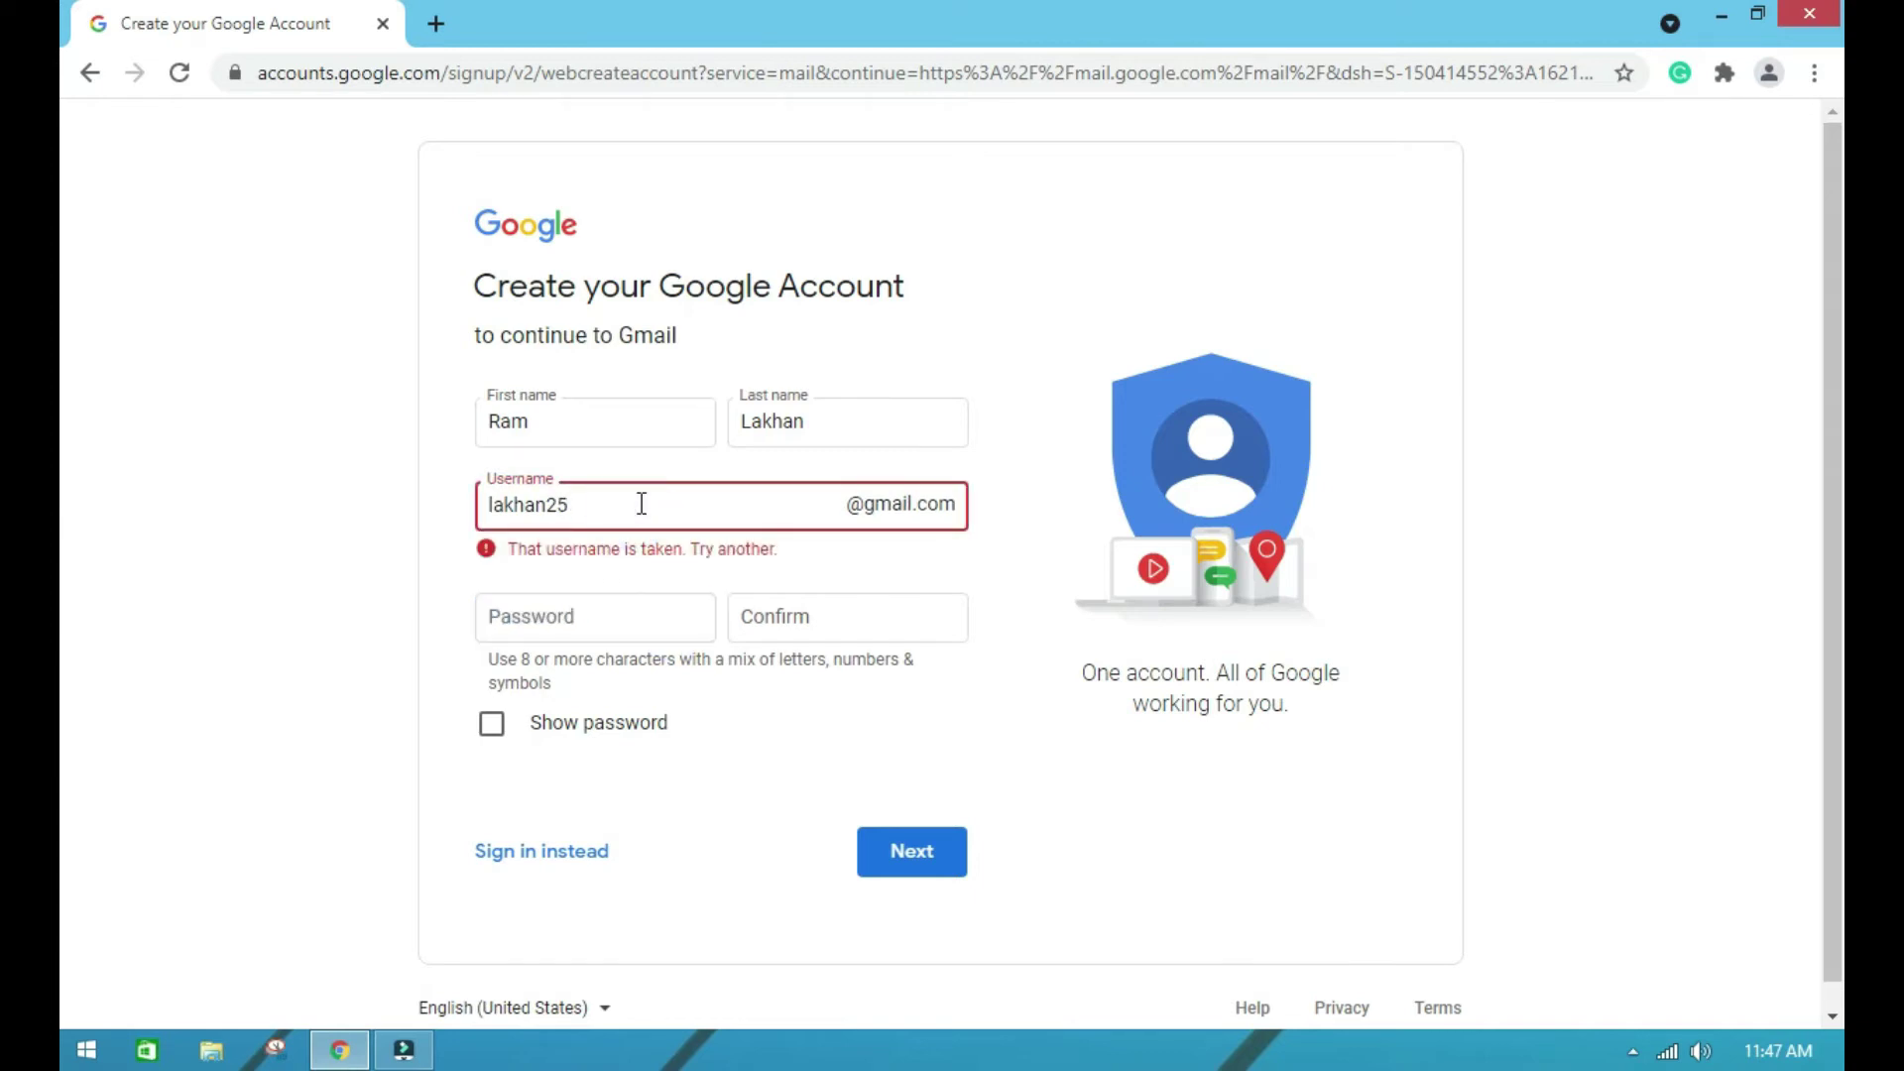
{"action": "left_click", "coordinate": [615, 609]}
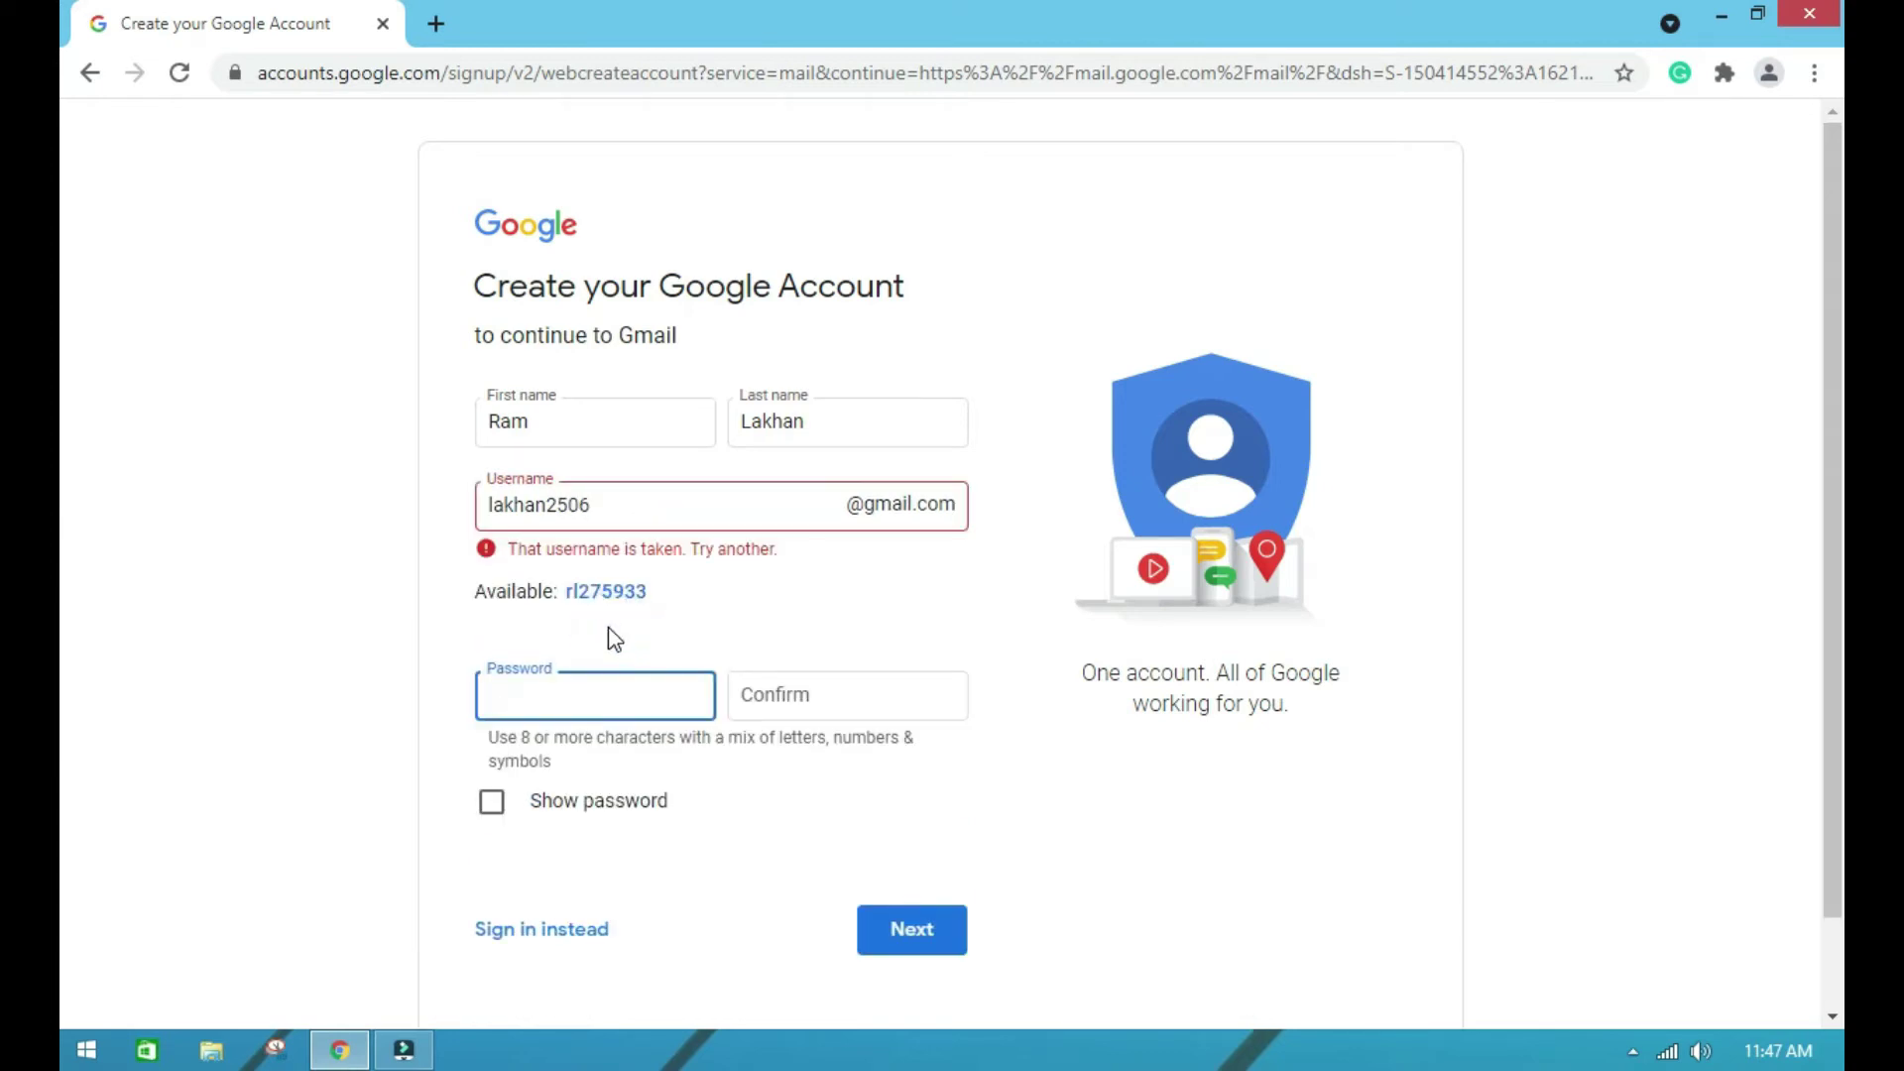
{"action": "left_click", "coordinate": [609, 592]}
{"action": "double_click", "coordinate": [595, 502]}
{"action": "left_click", "coordinate": [352, 519]}
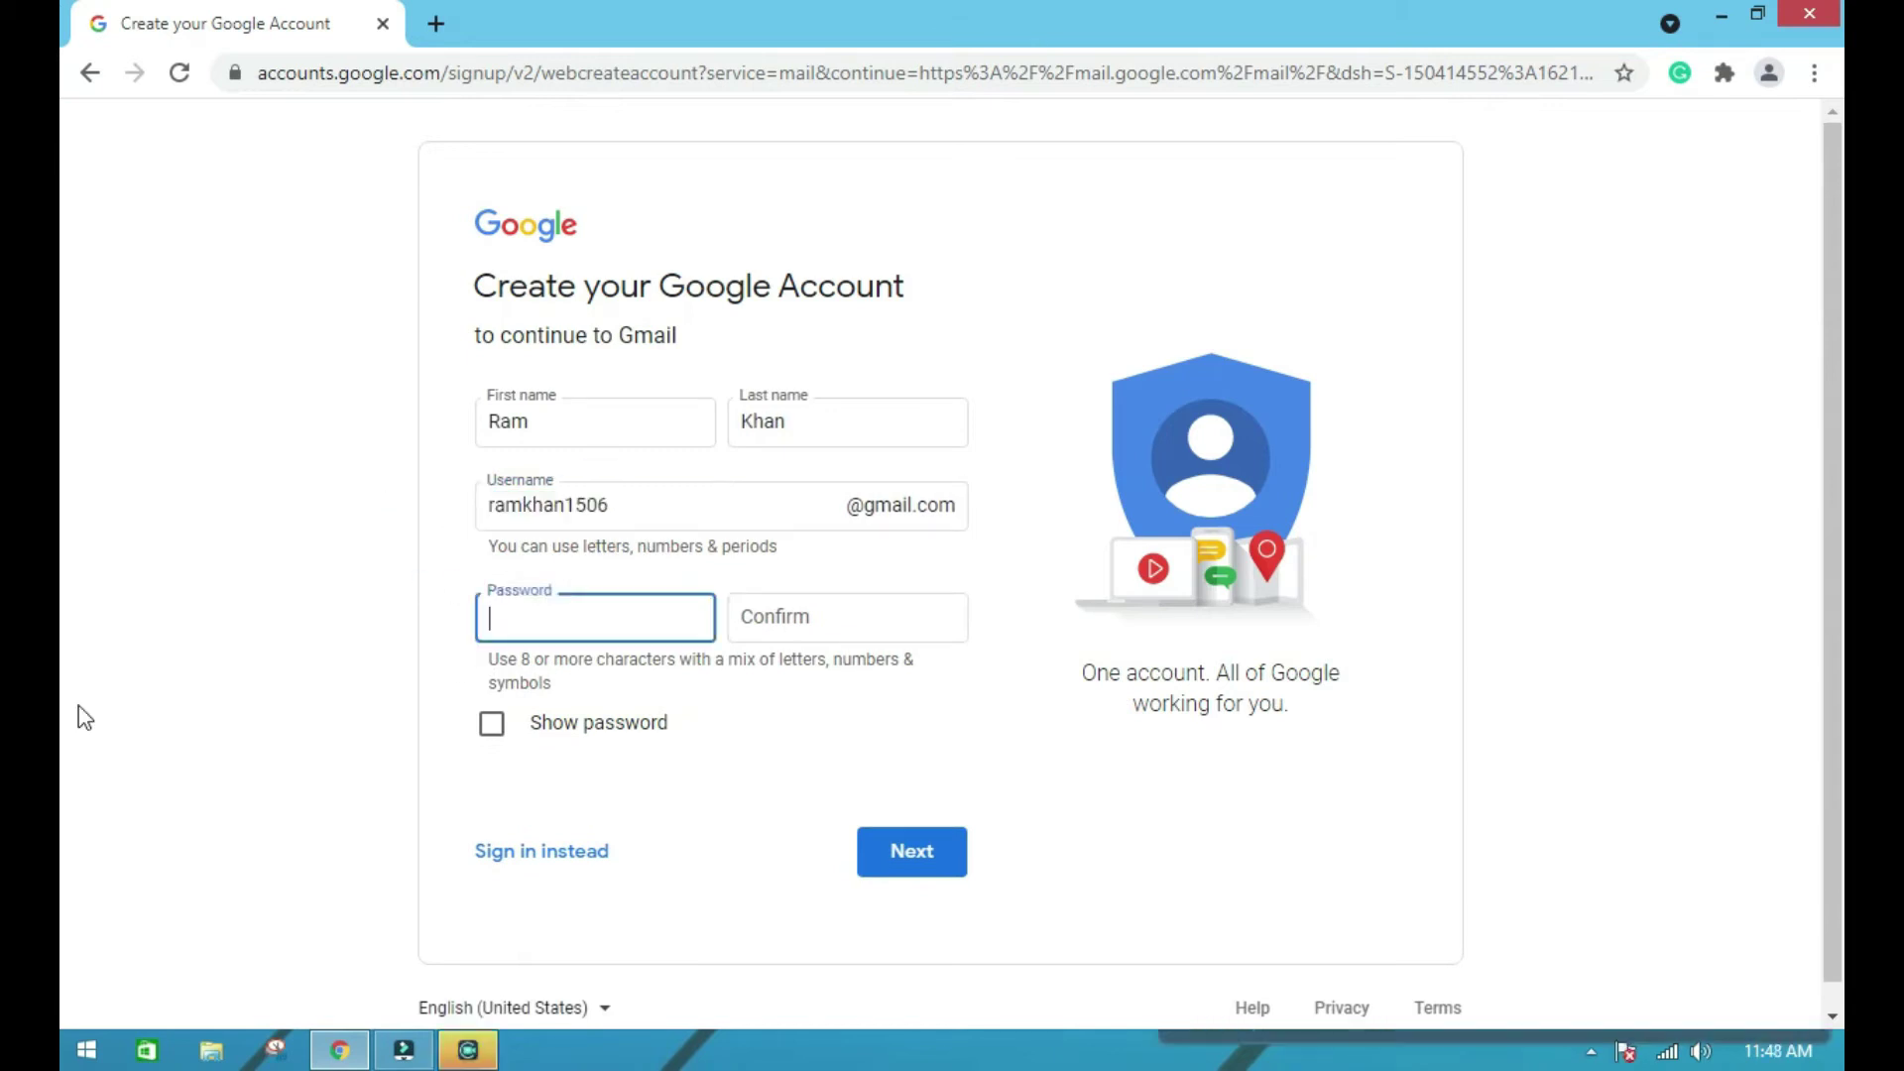
{"action": "left_click", "coordinate": [85, 718]}
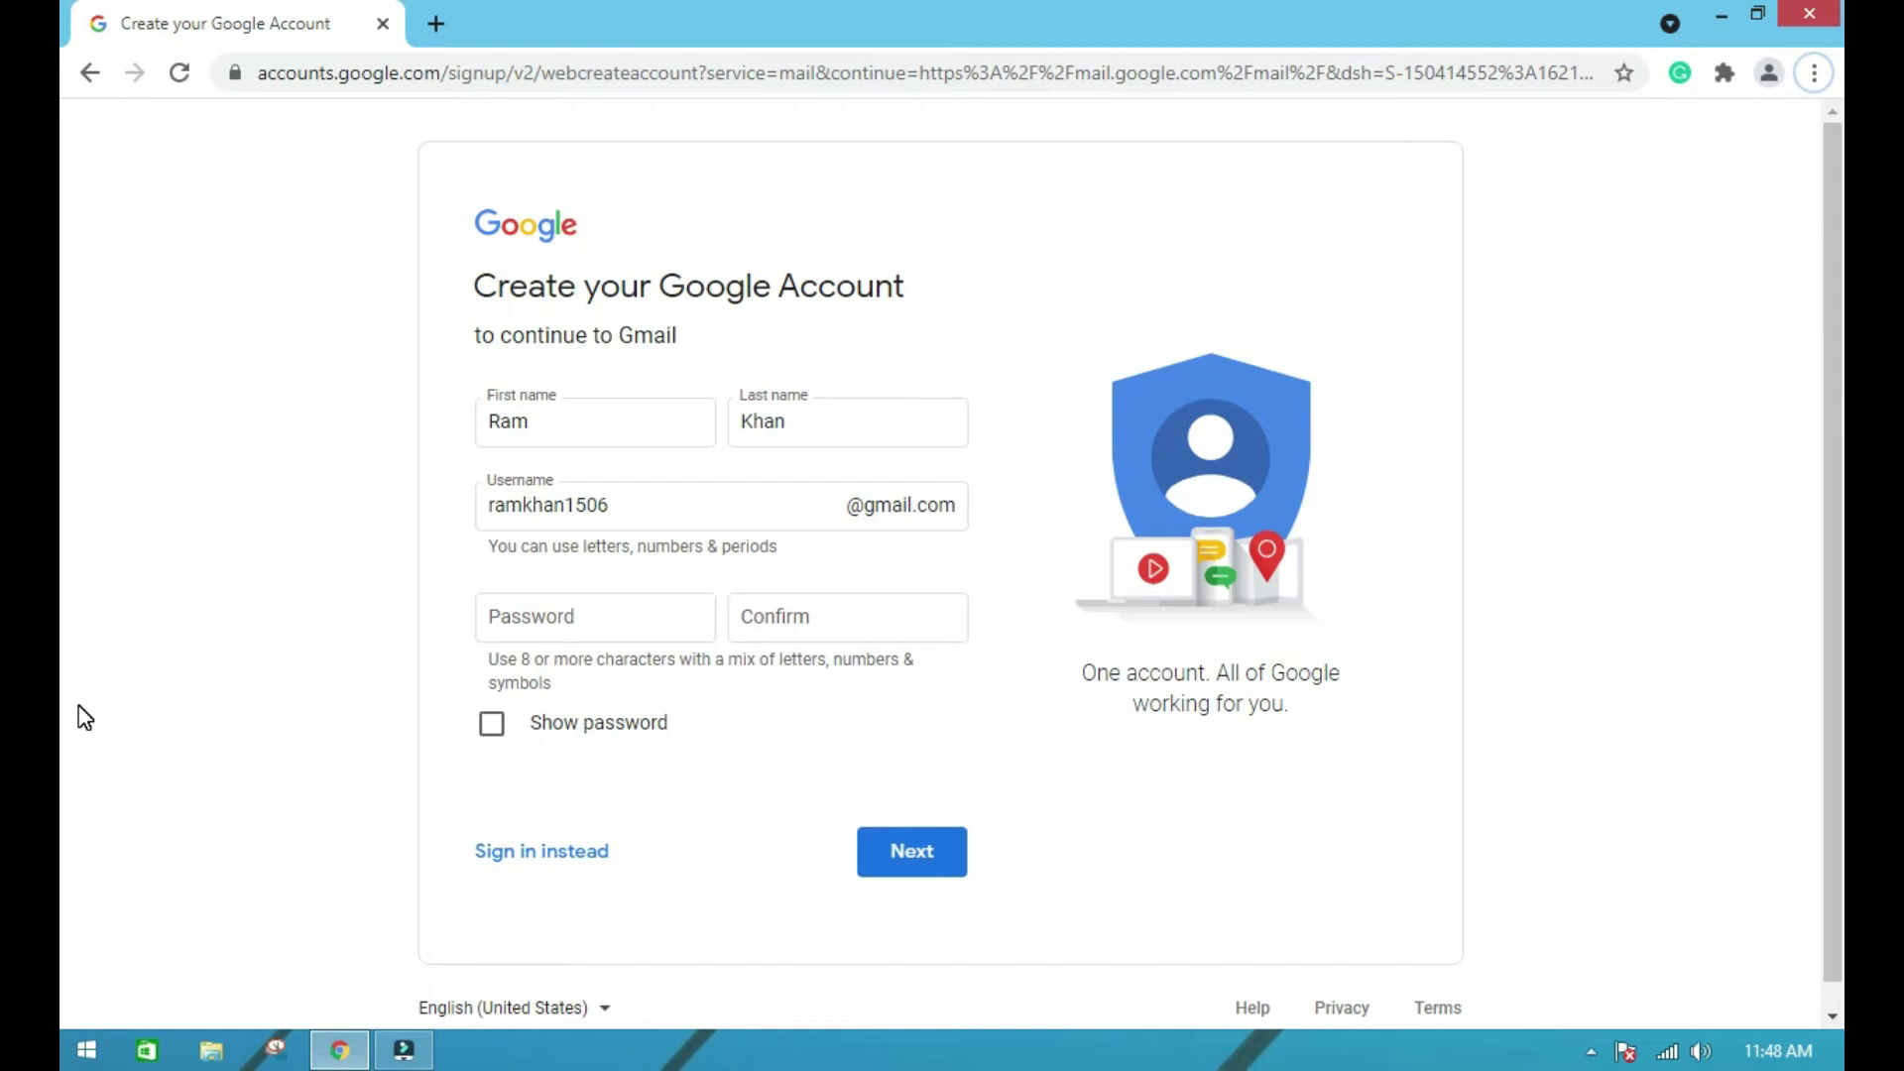
Step: Enter and confirm the account password, then submit the name, username and password
{"action": "left_click", "coordinate": [557, 617]}
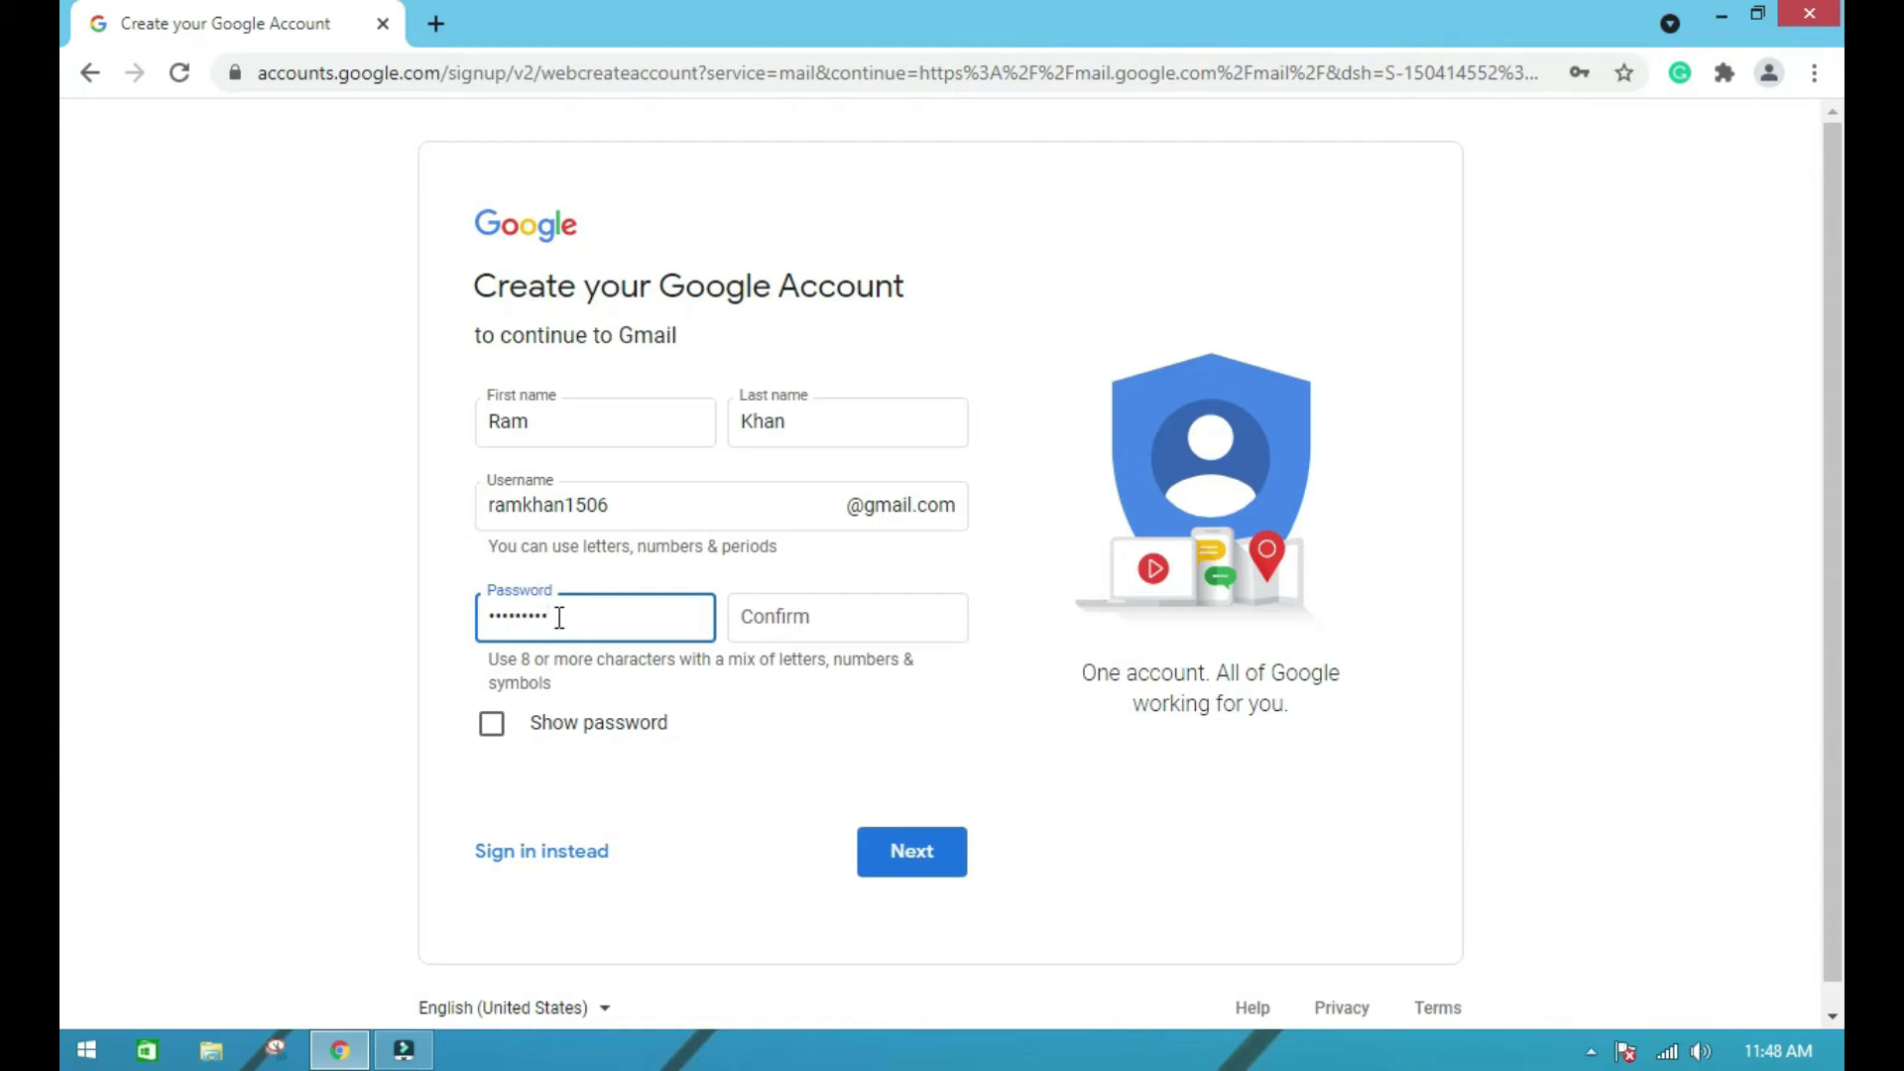
{"action": "left_click", "coordinate": [797, 615]}
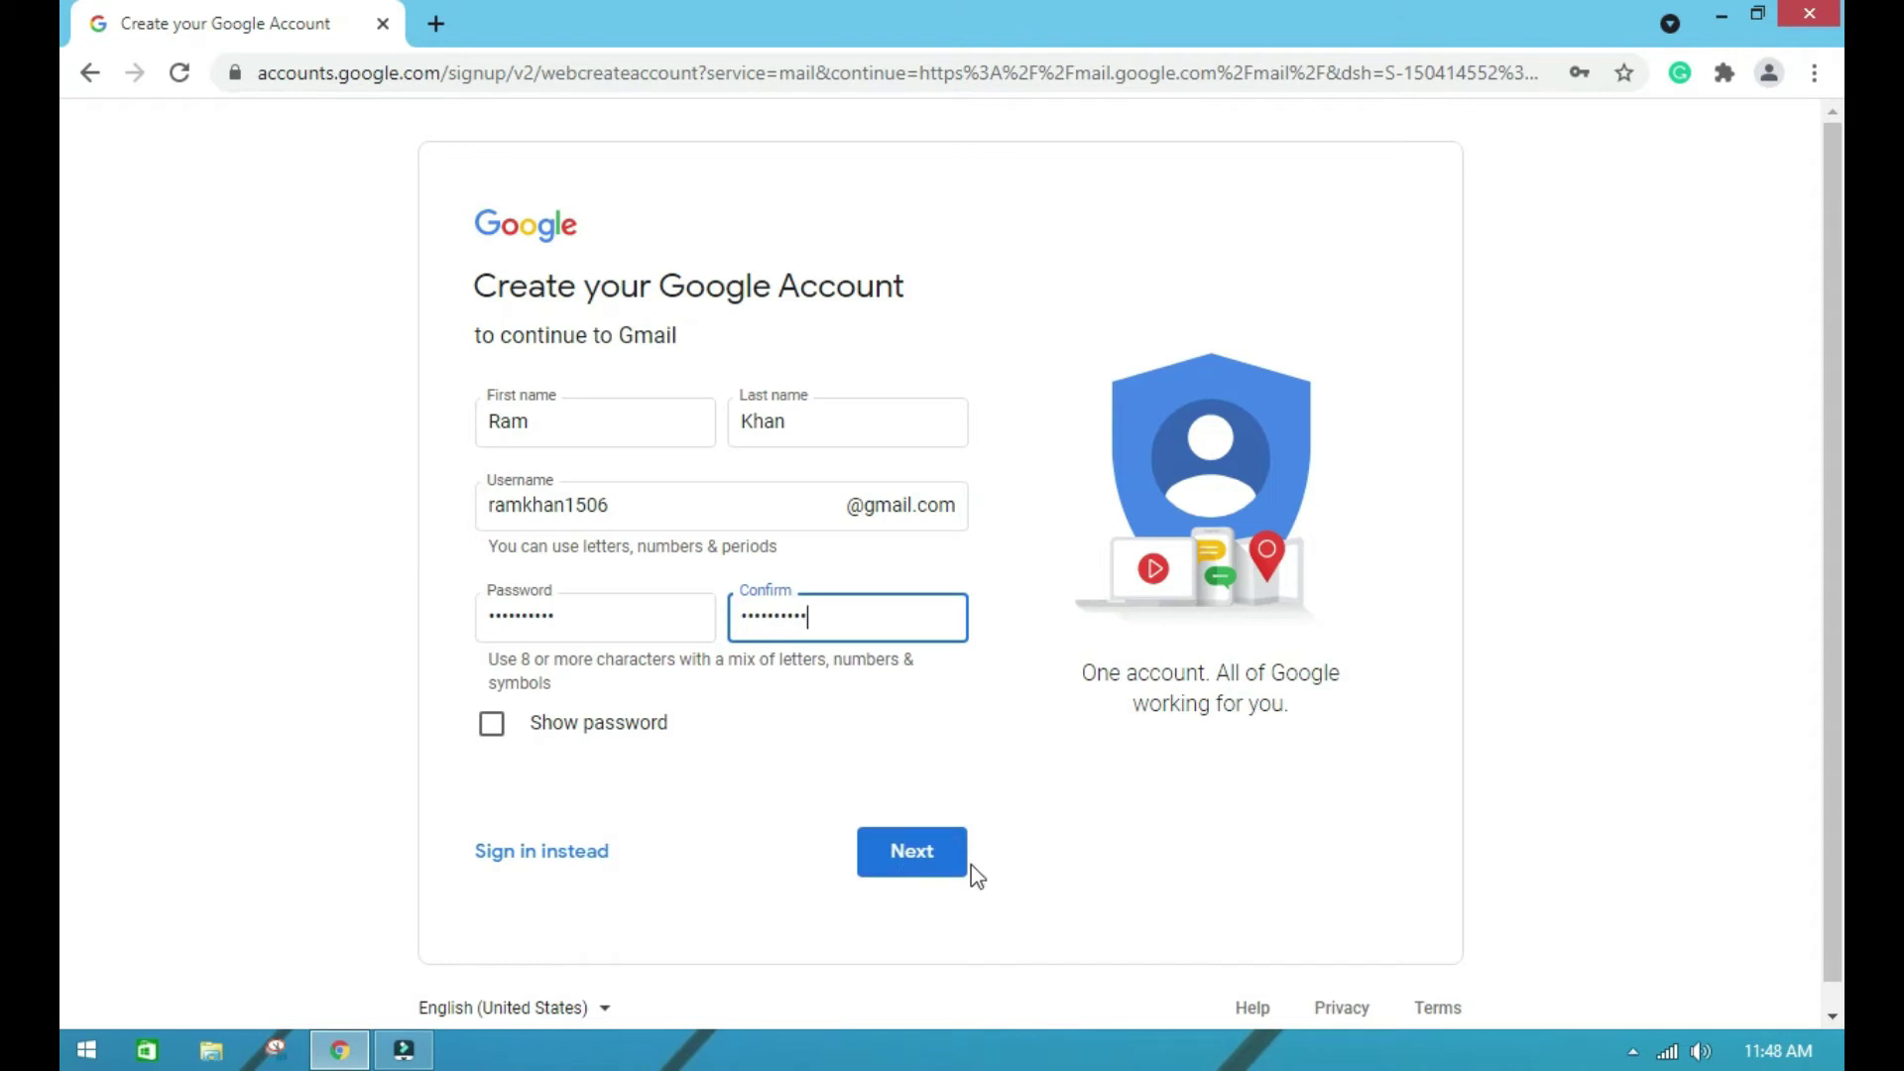
{"action": "left_click", "coordinate": [913, 855]}
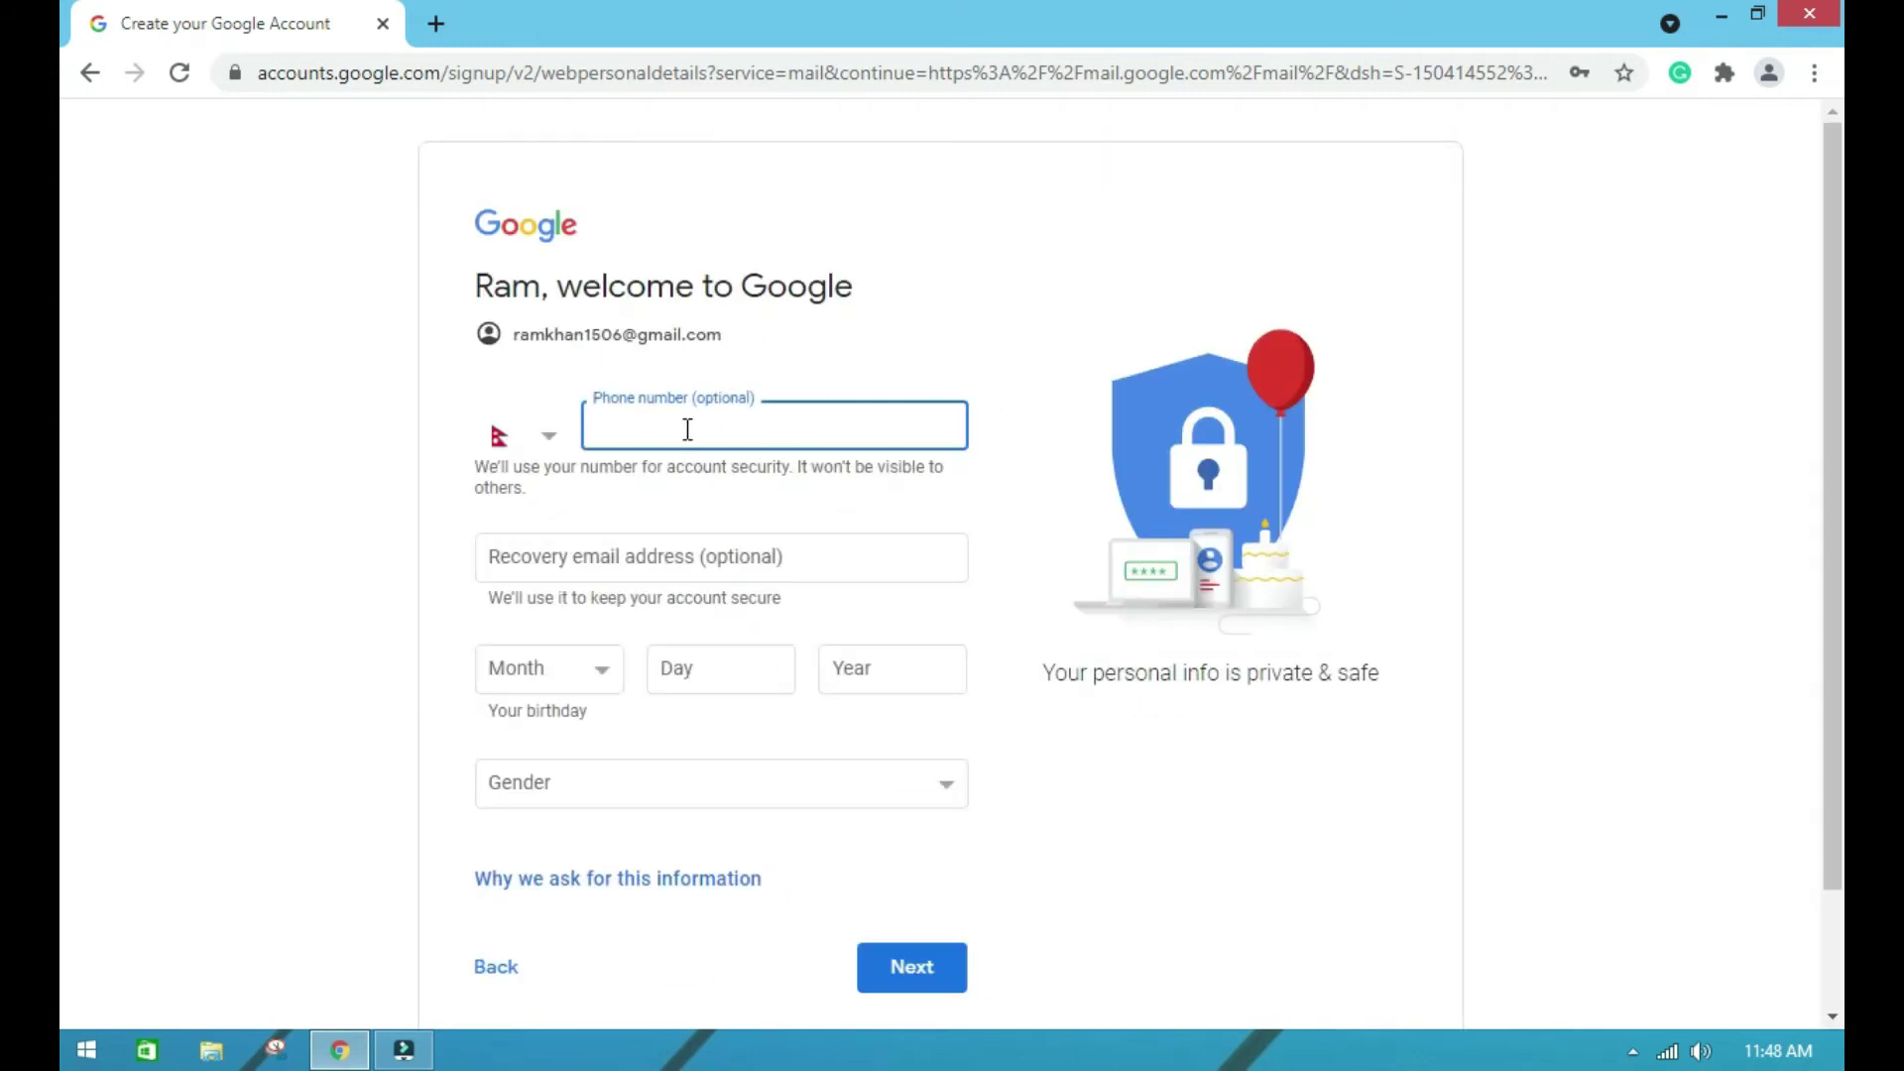
Step: Choose the Nepal +977 country code and enter the phone number
{"action": "left_click", "coordinate": [550, 435]}
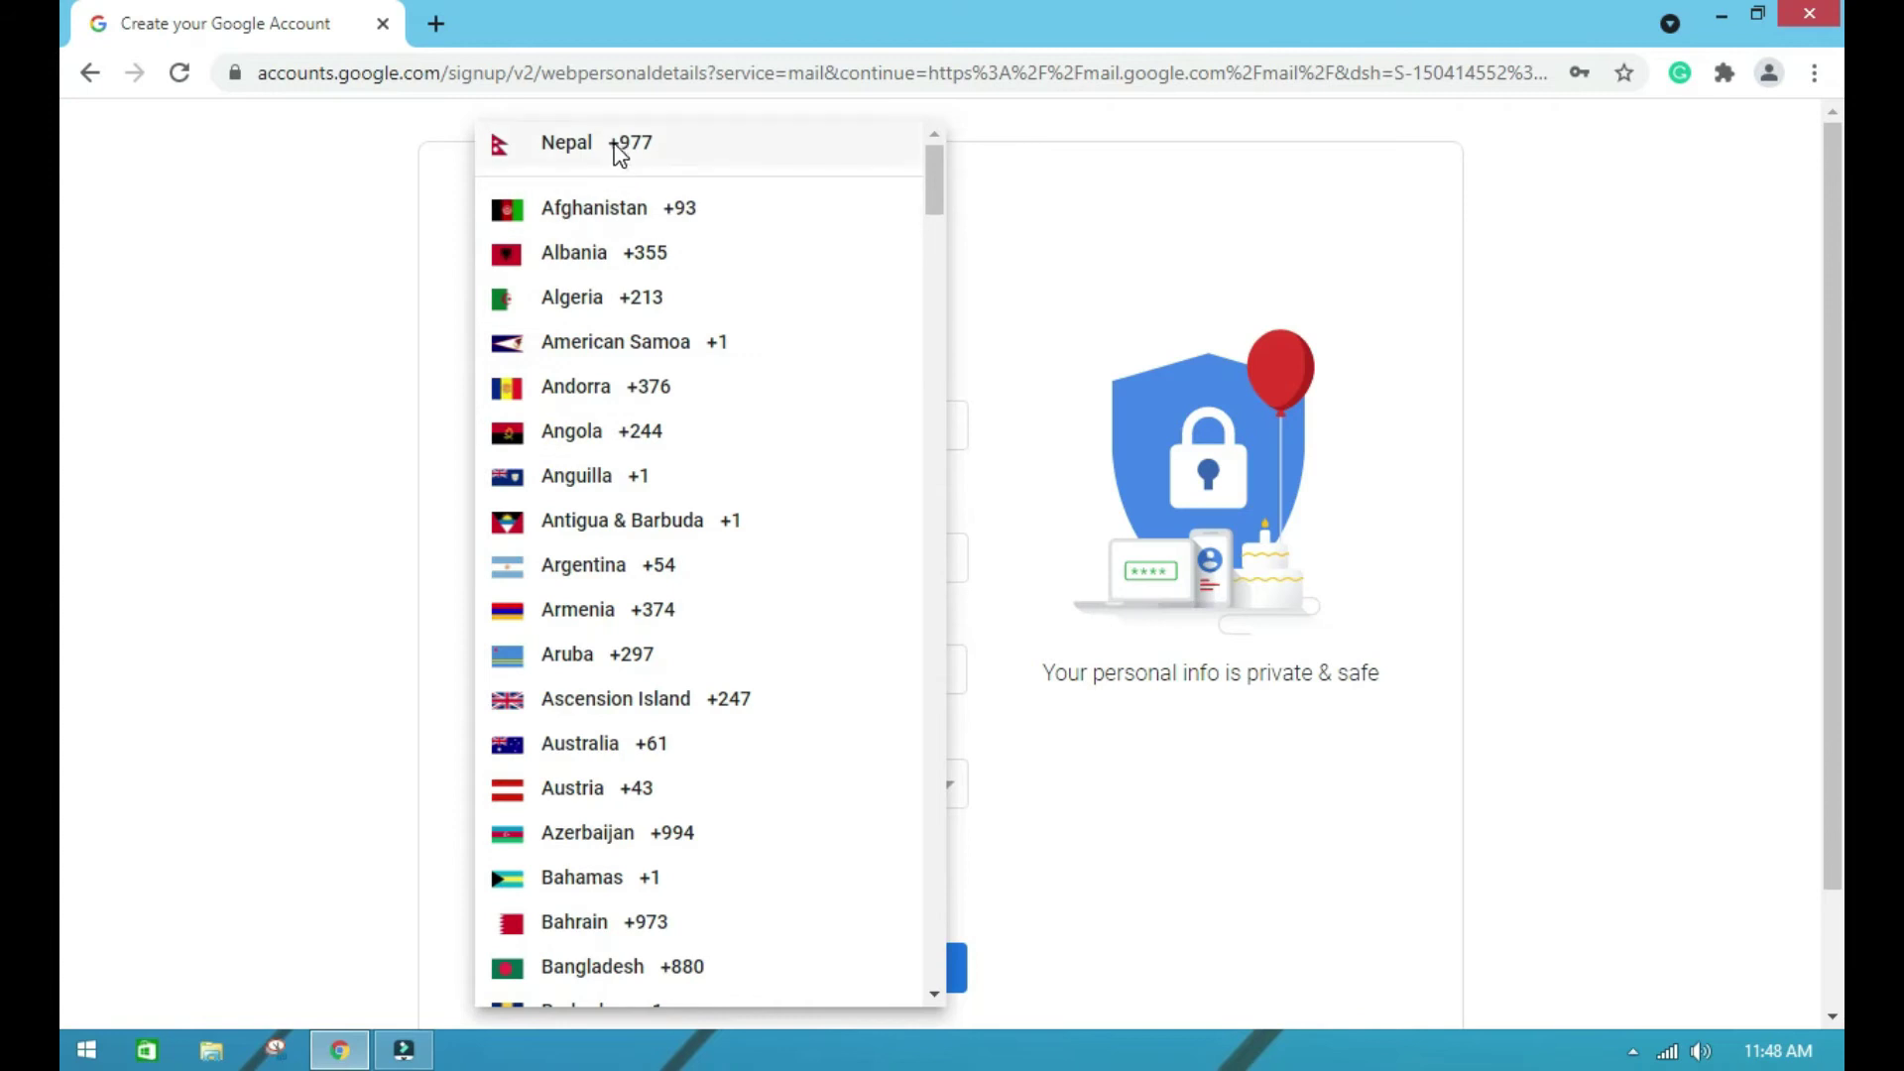
{"action": "left_click", "coordinate": [613, 142]}
{"action": "left_click", "coordinate": [721, 418]}
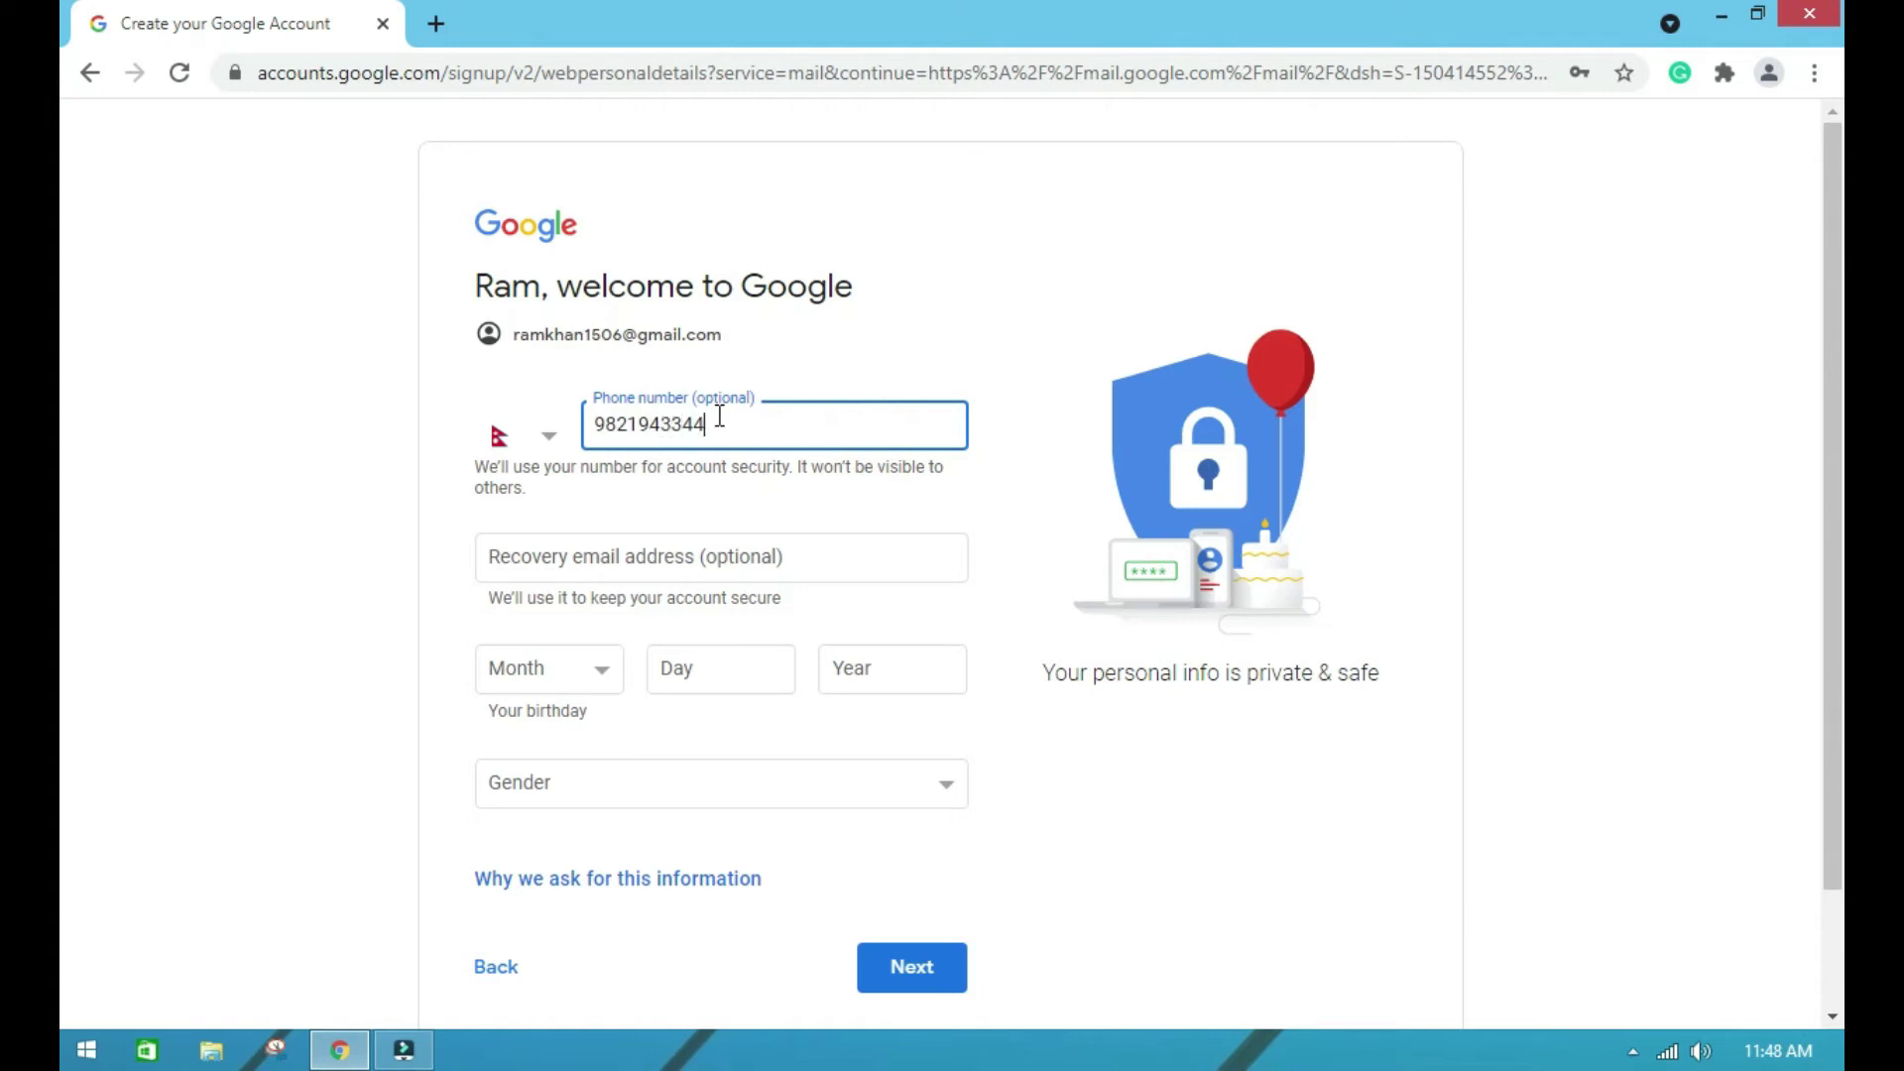
{"action": "left_click", "coordinate": [550, 683]}
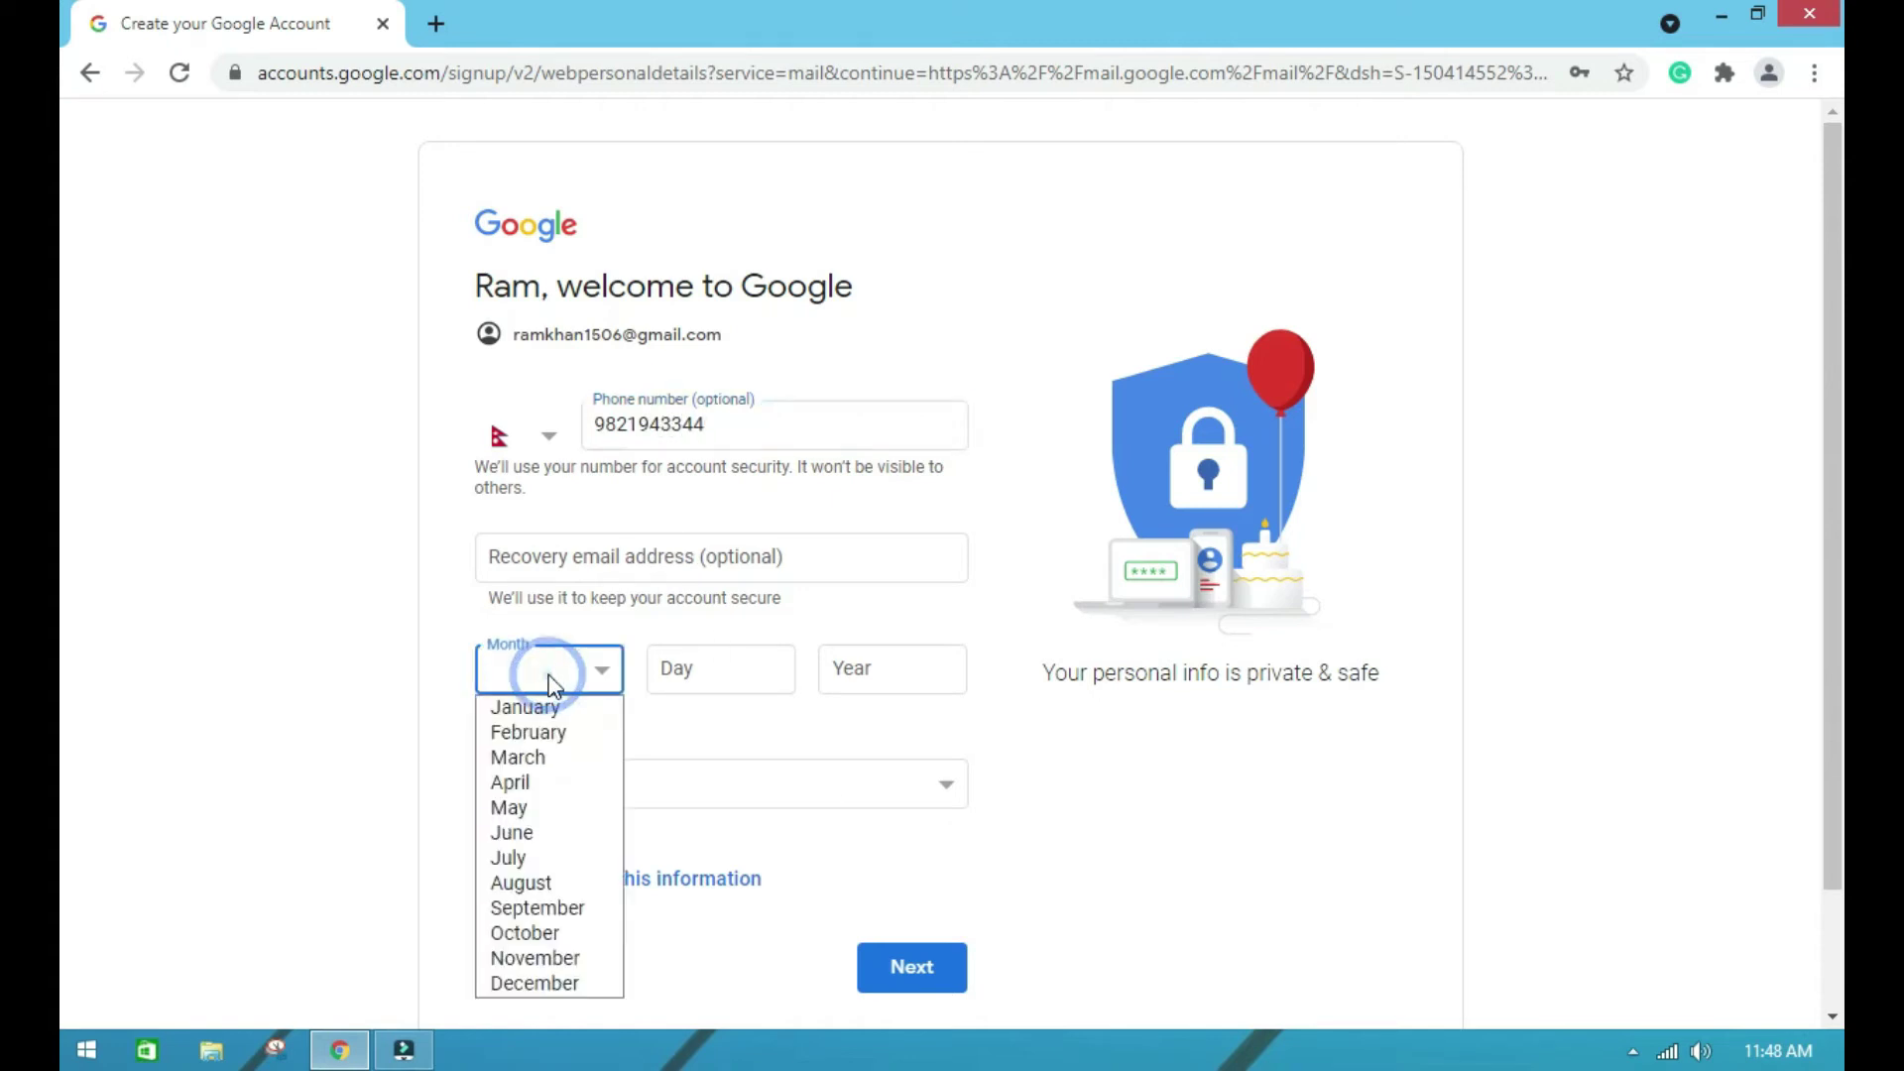
{"action": "left_click", "coordinate": [530, 932]}
{"action": "left_click", "coordinate": [698, 665]}
{"action": "type", "text": "15"}
{"action": "left_click", "coordinate": [891, 665]}
{"action": "type", "text": "1999"}
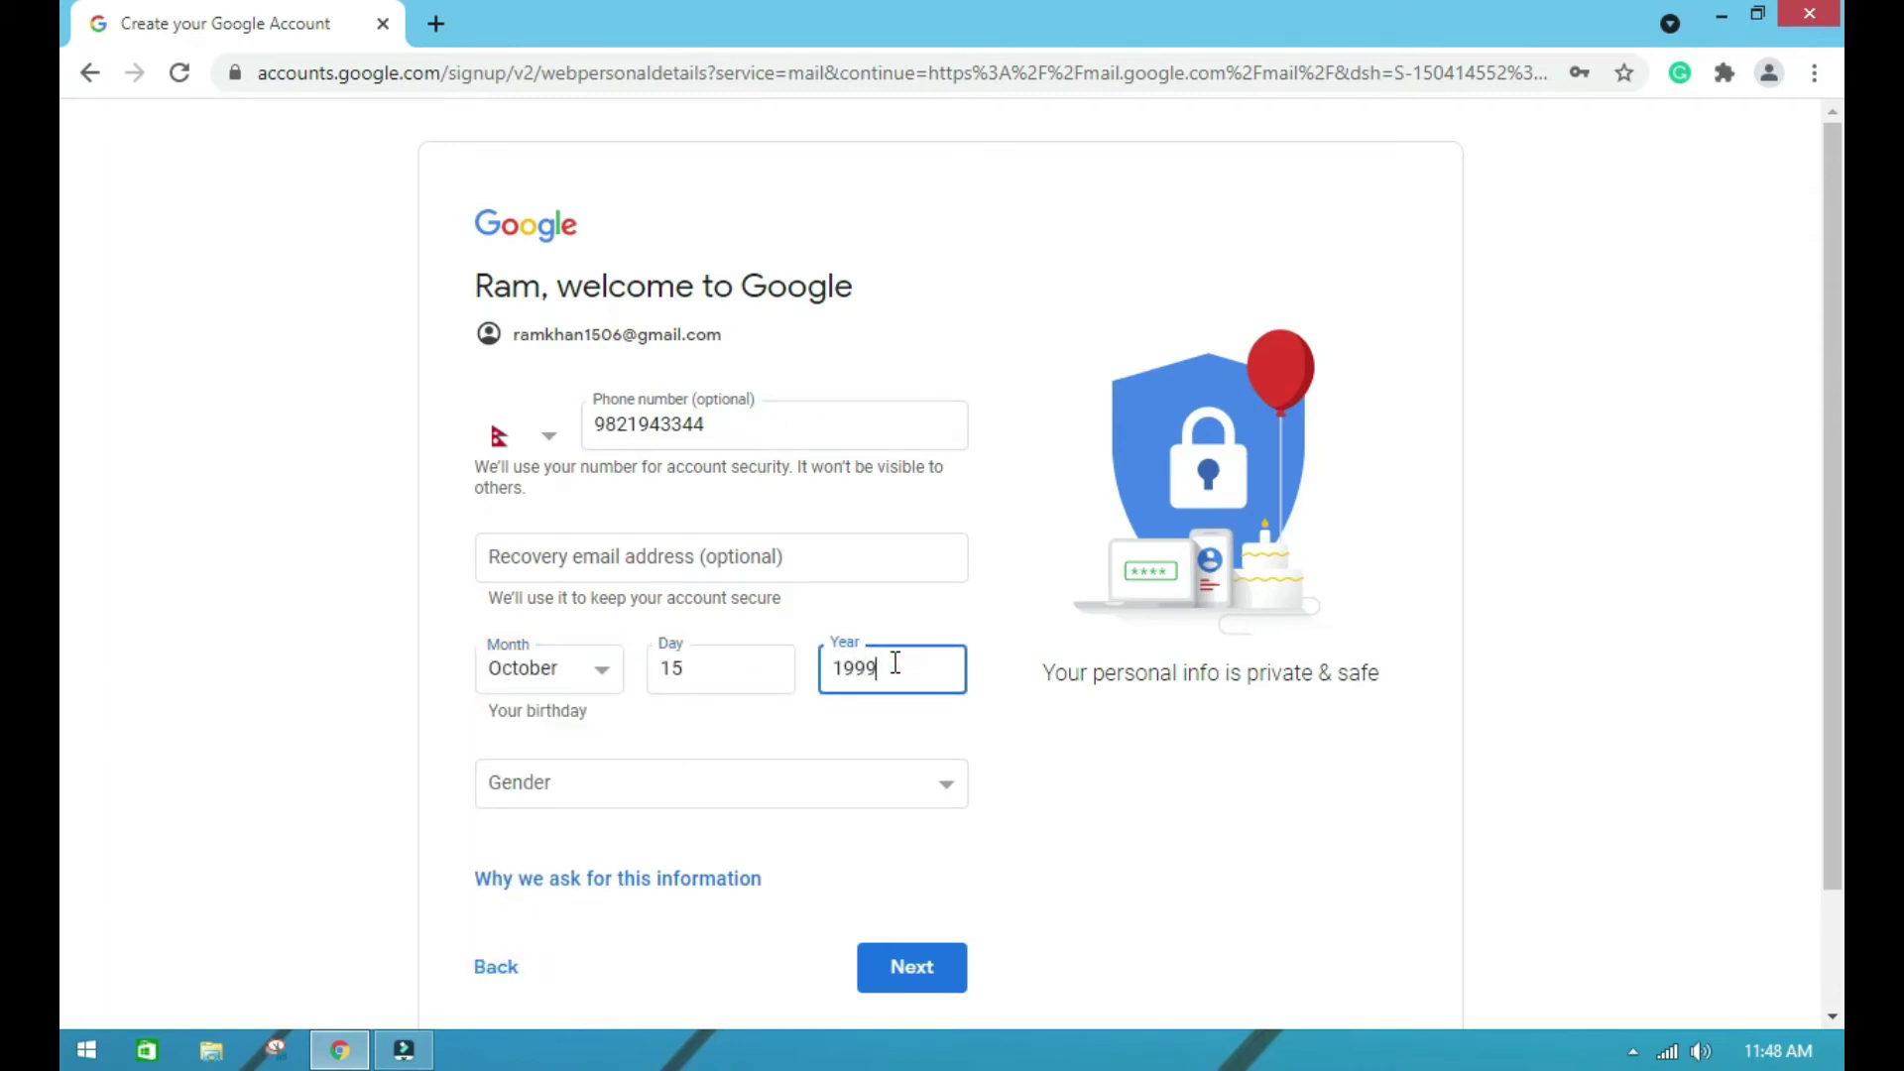
{"action": "left_click", "coordinate": [580, 798]}
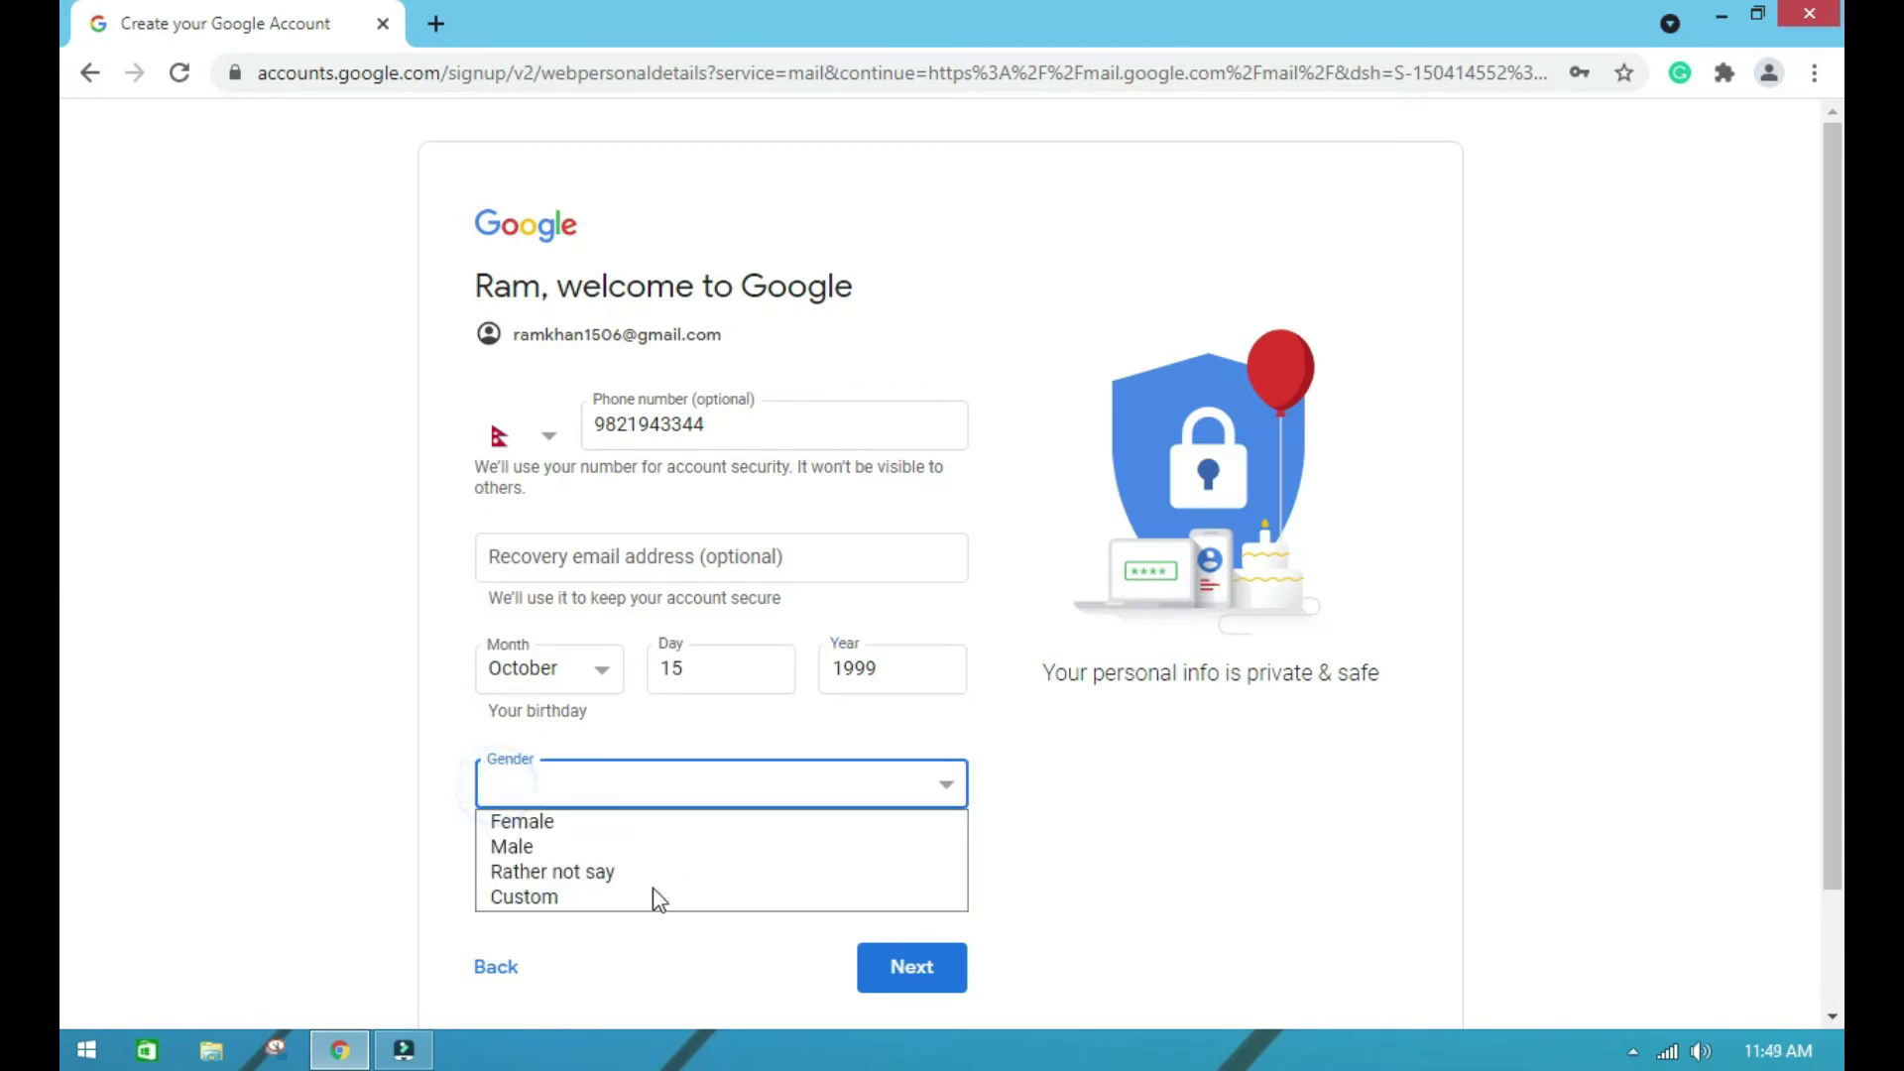
{"action": "left_click", "coordinate": [545, 848]}
{"action": "scroll", "coordinate": [1124, 904], "scroll_direction": "down", "scroll_amount": 2}
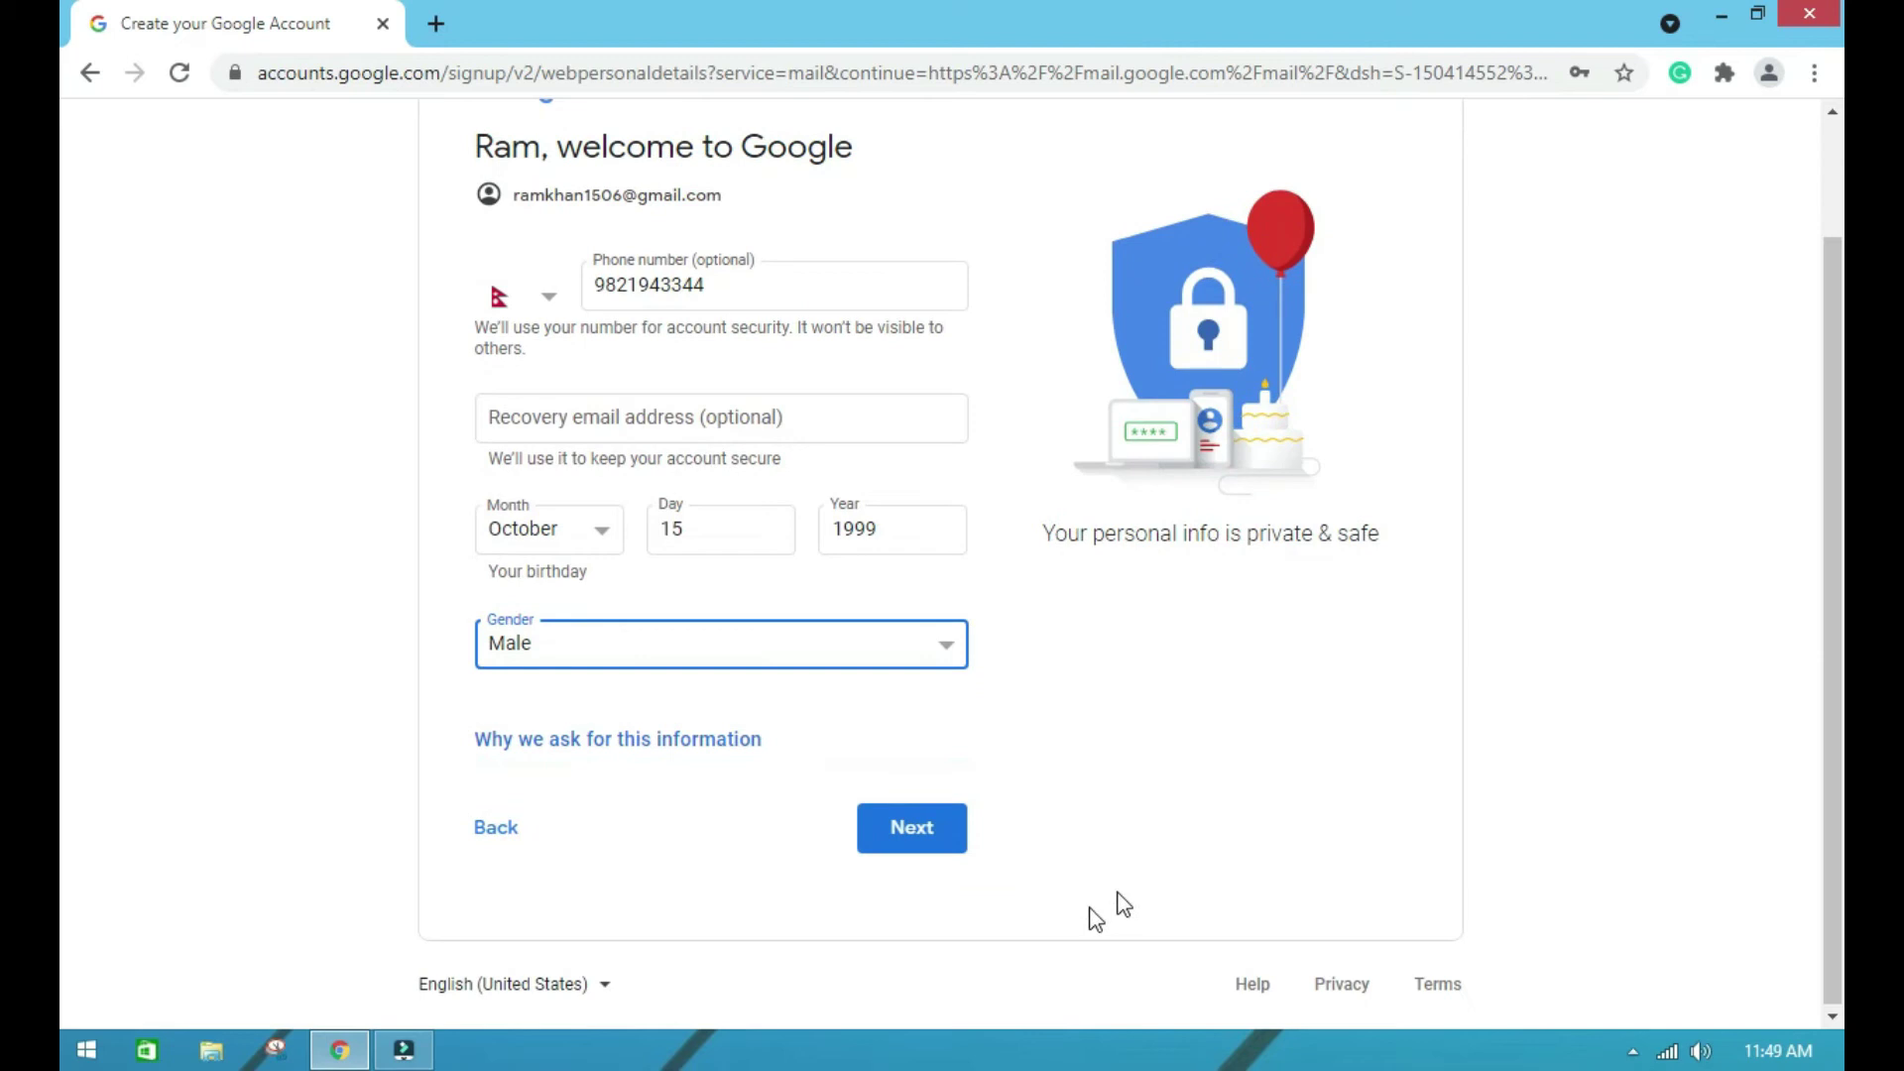
Step: Submit the personal details, decline saving the password, and agree to the privacy terms
{"action": "left_click", "coordinate": [918, 830]}
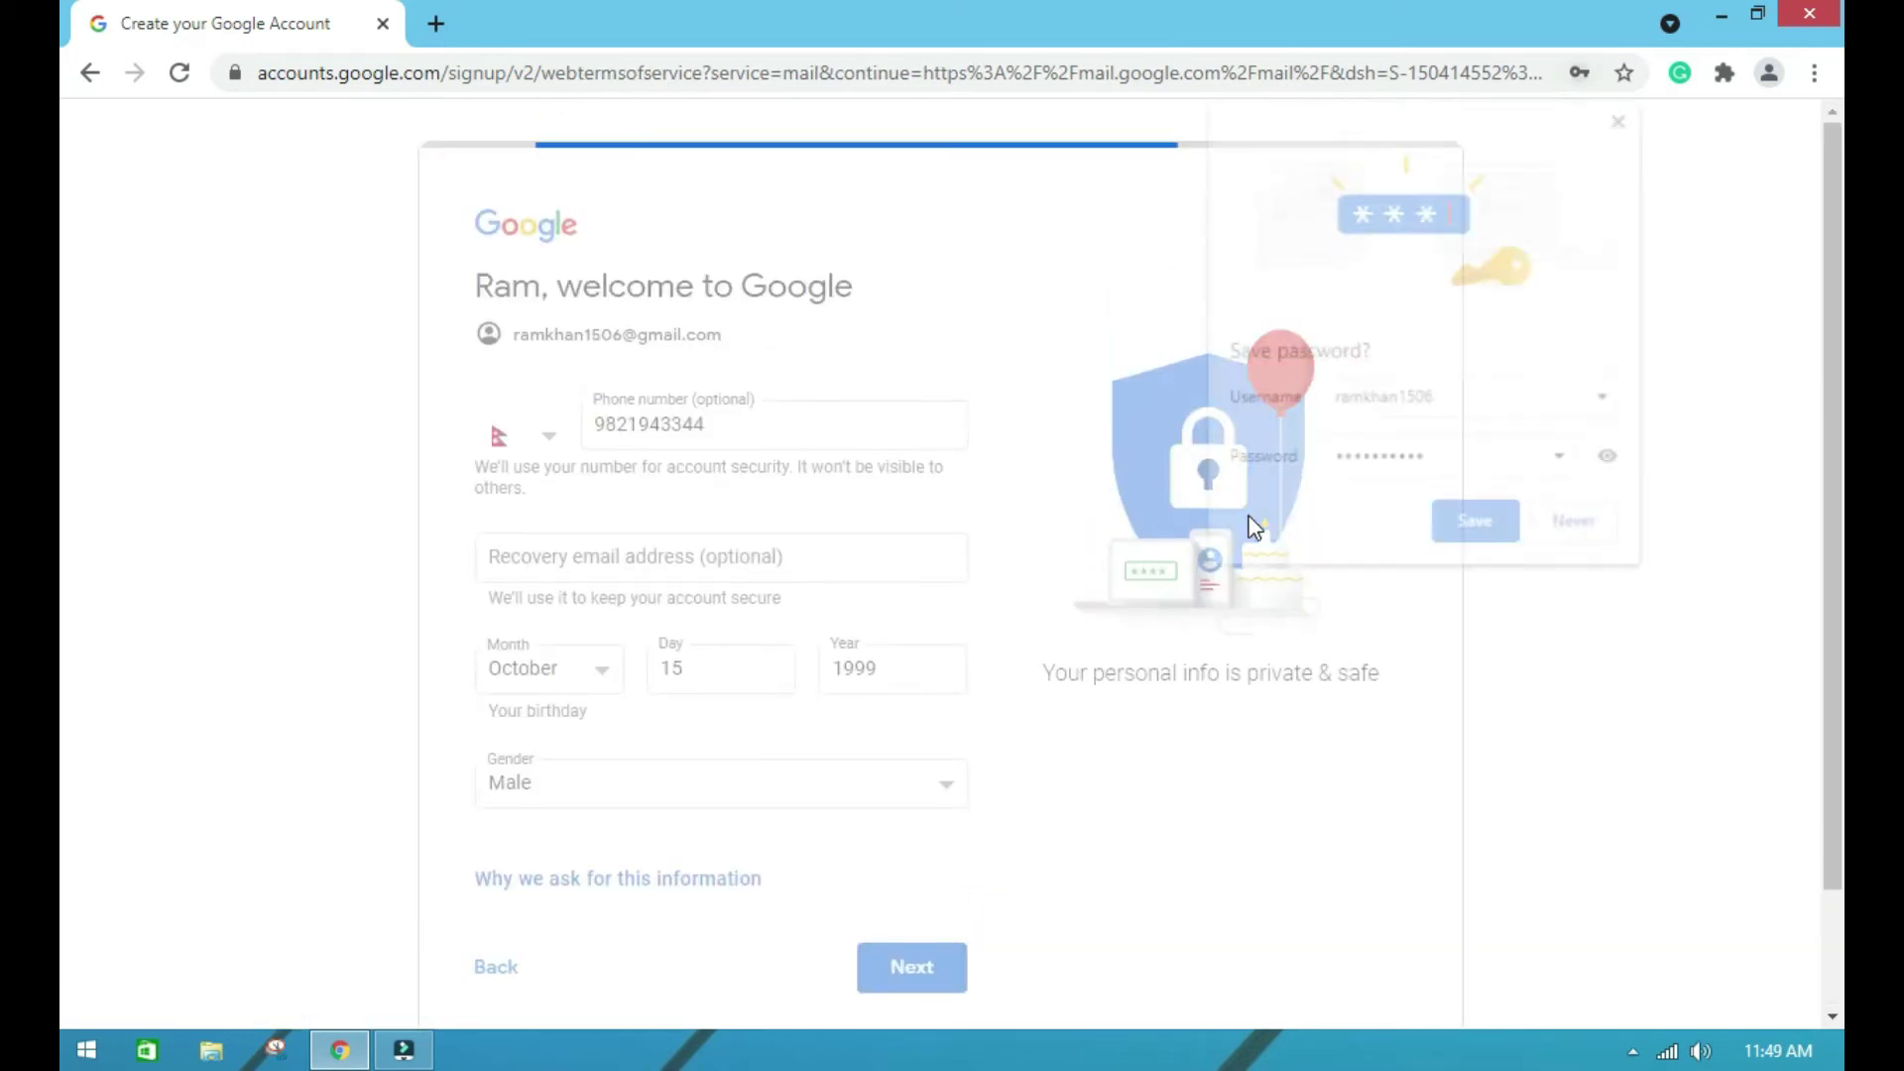
{"action": "left_click", "coordinate": [1617, 533]}
{"action": "scroll", "coordinate": [961, 437], "scroll_direction": "down", "scroll_amount": 12}
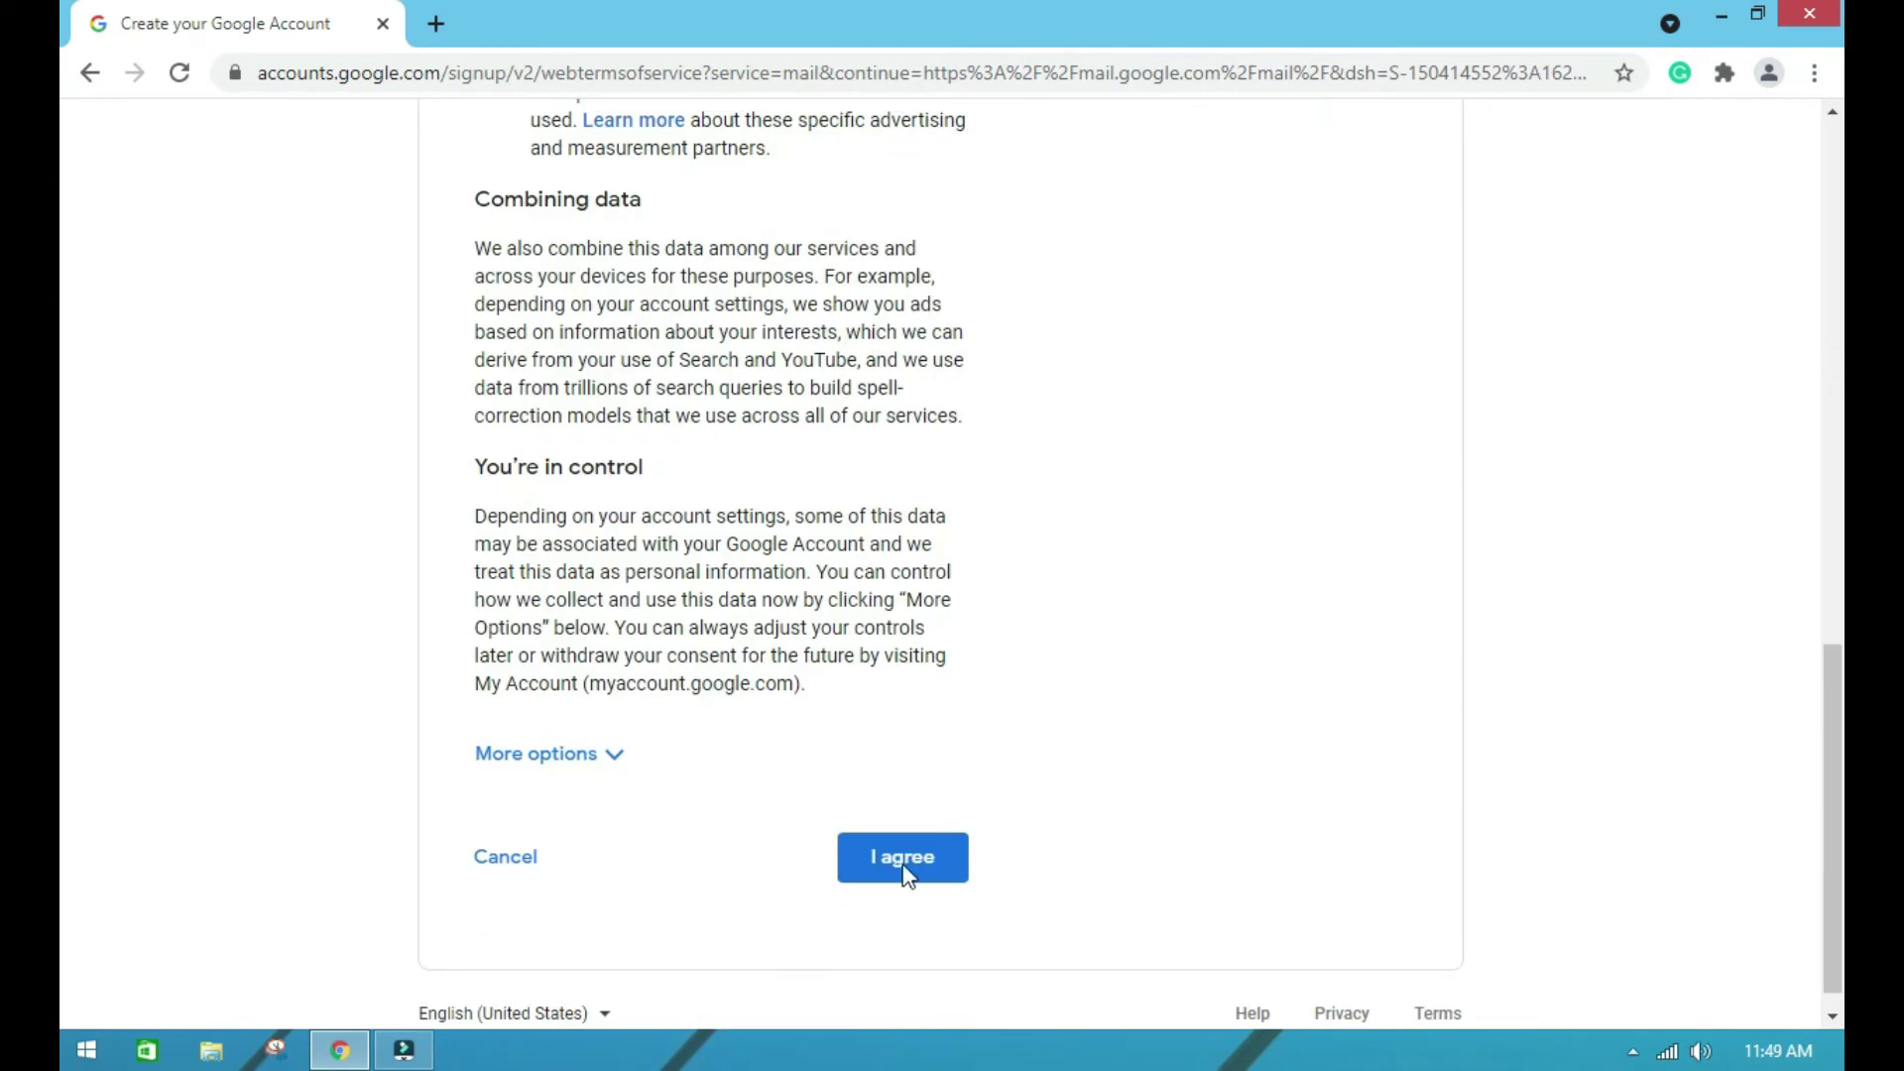
{"action": "left_click", "coordinate": [893, 857]}
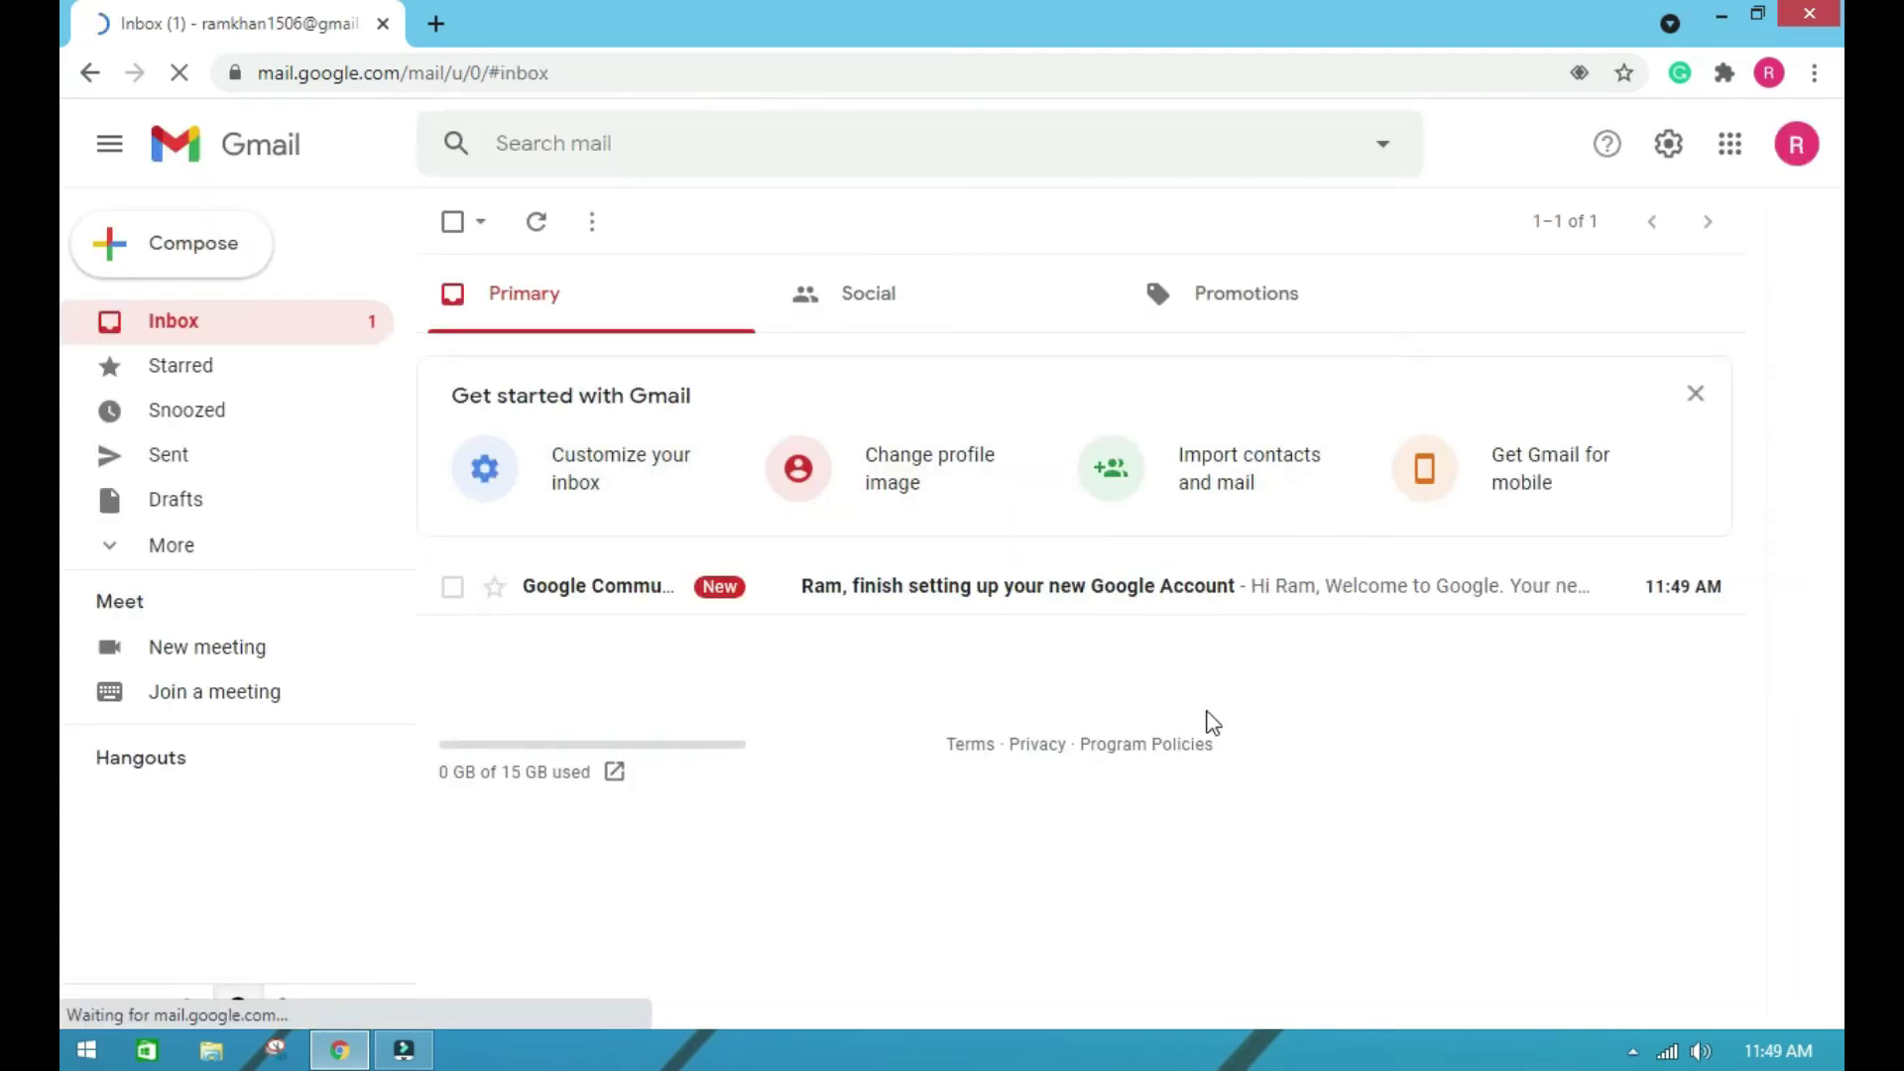
Step: Zoom Gmail to 90% and sign out of the new account, confirming Leave
{"action": "key", "text": "ctrl+minus"}
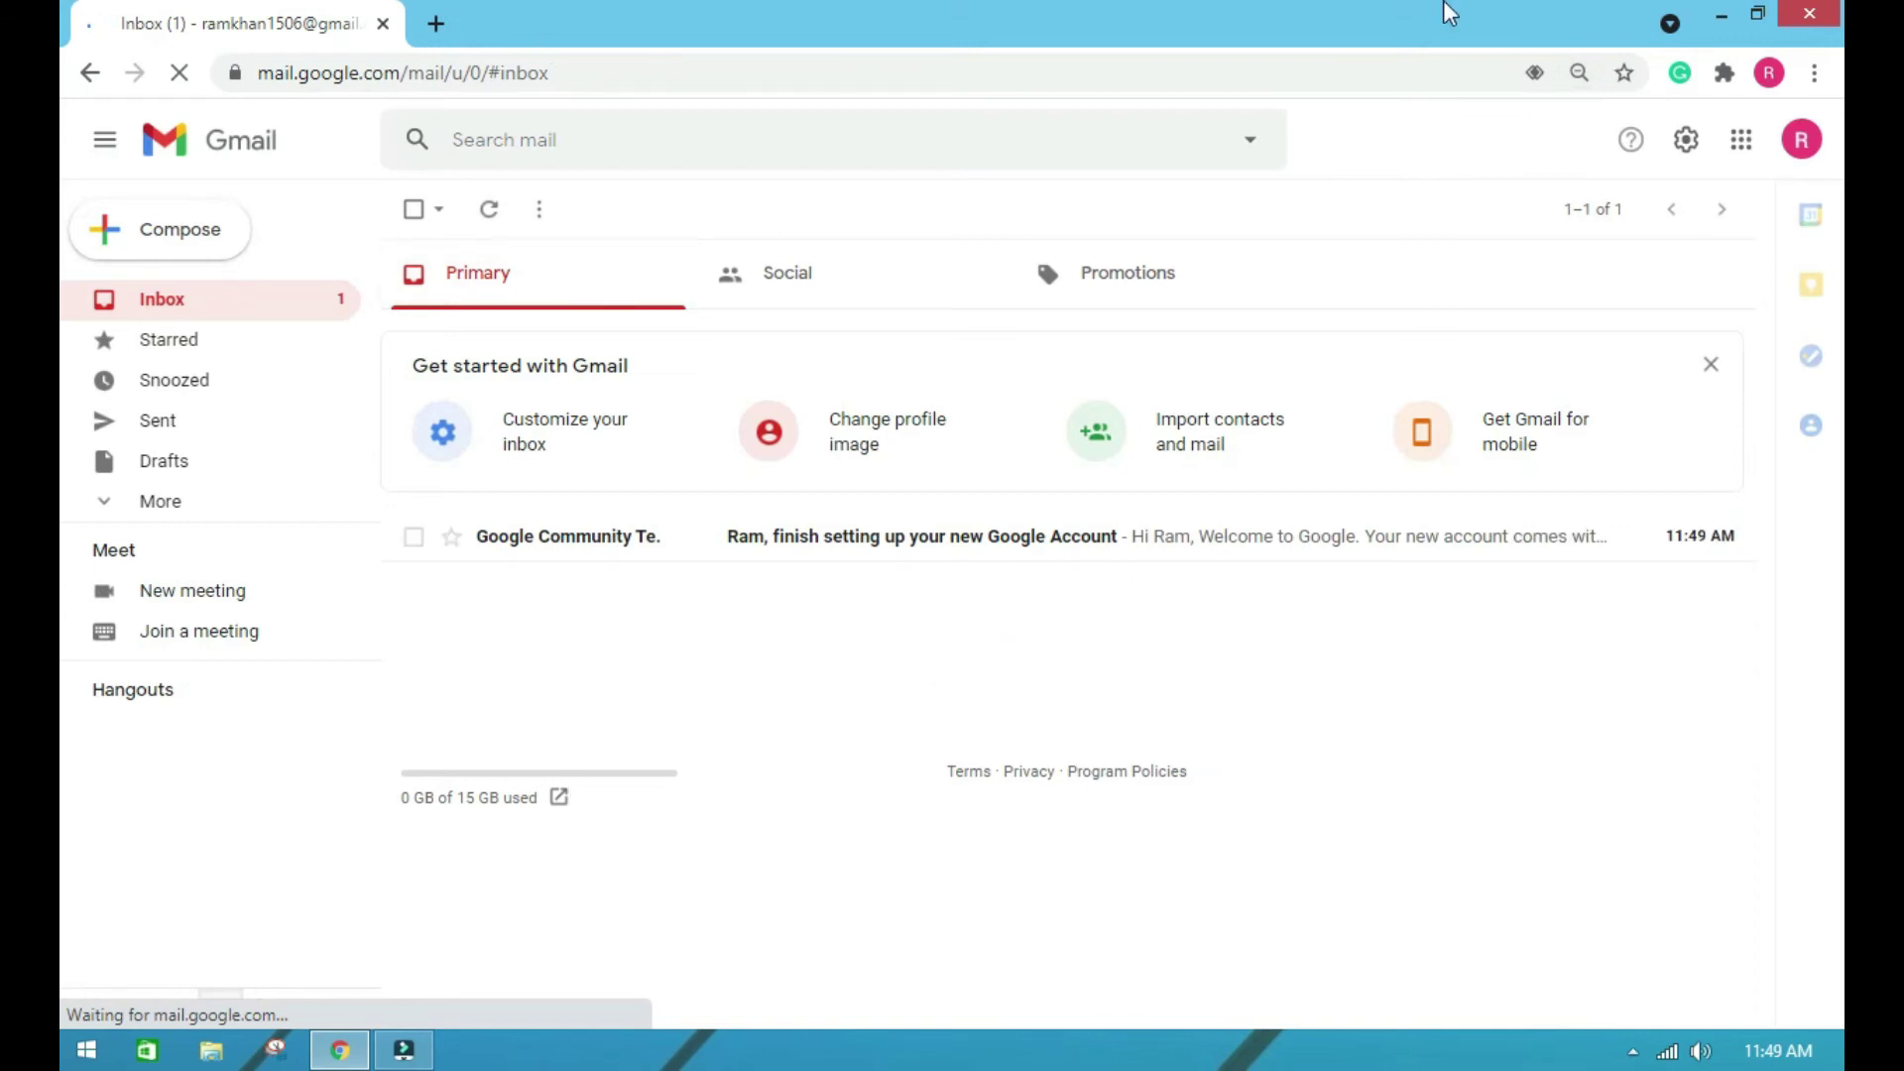
{"action": "left_click", "coordinate": [1801, 139]}
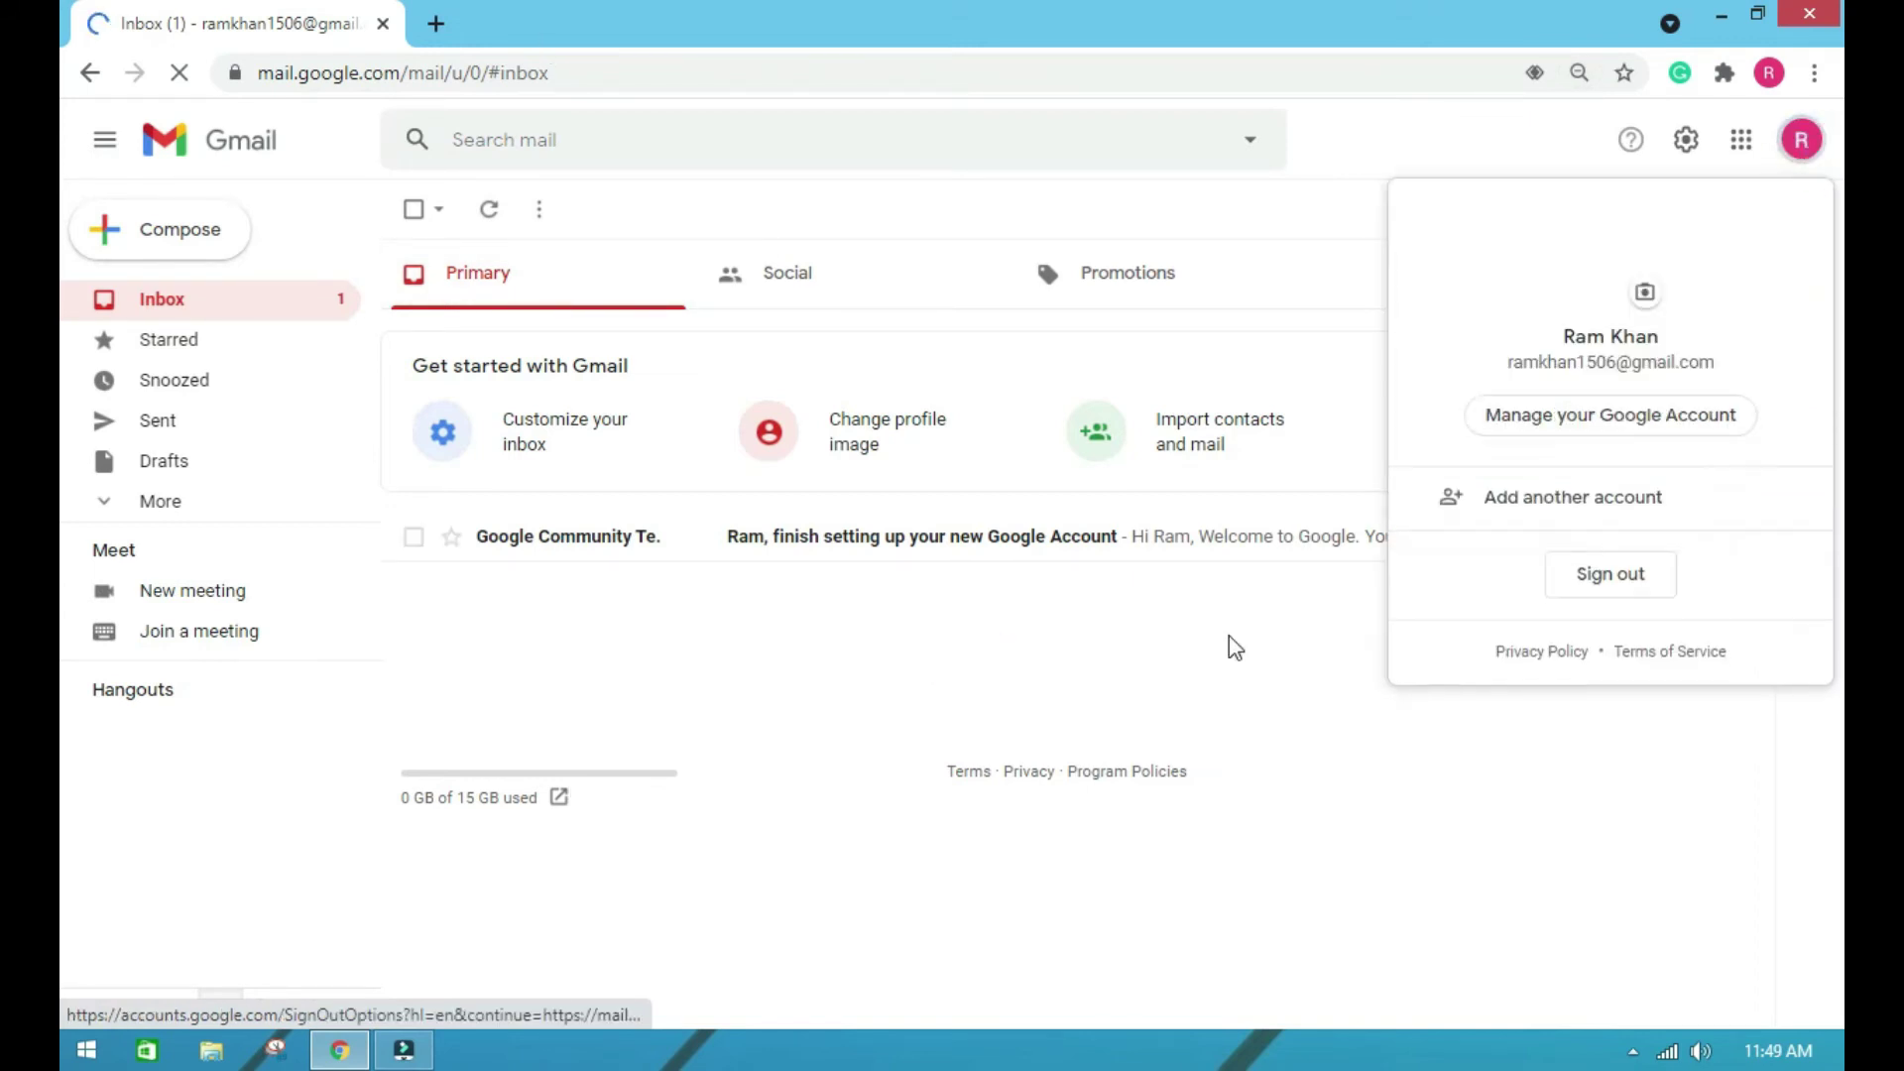
{"action": "left_click", "coordinate": [1627, 578]}
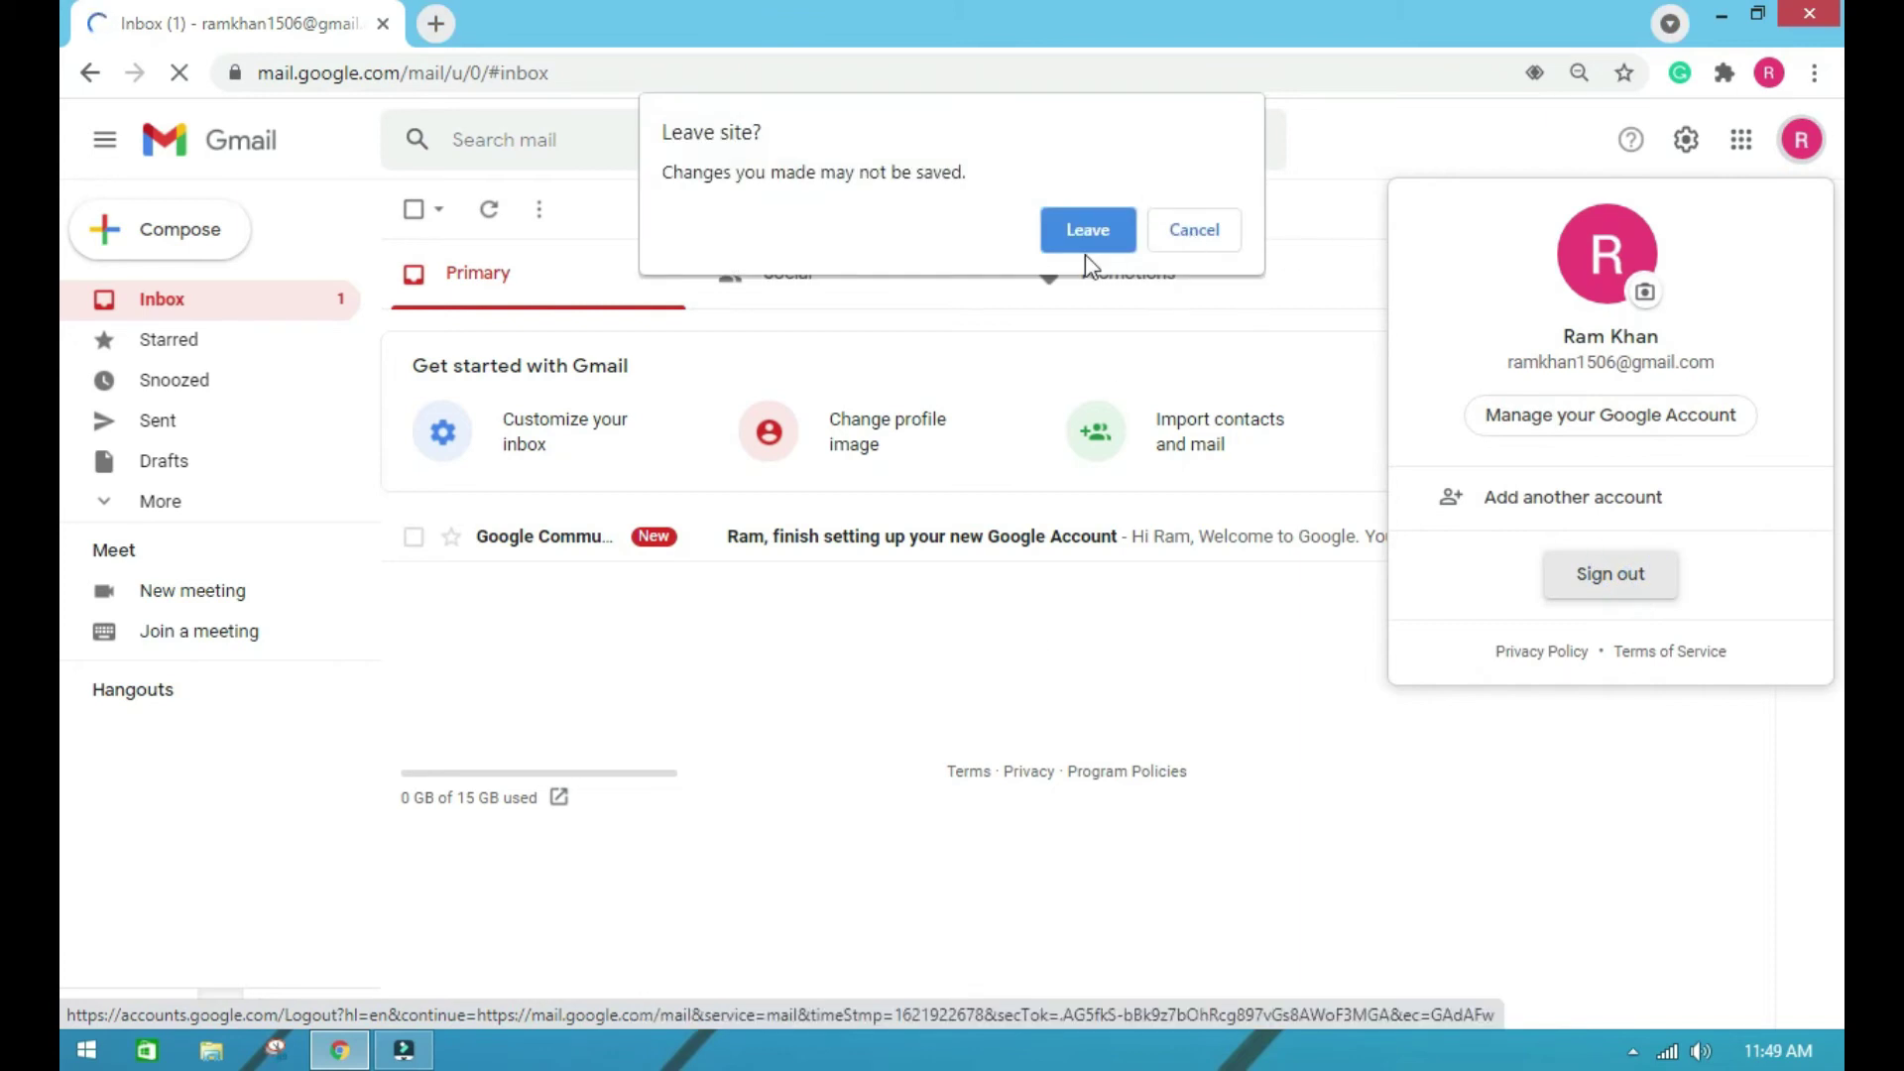
{"action": "left_click", "coordinate": [1088, 230]}
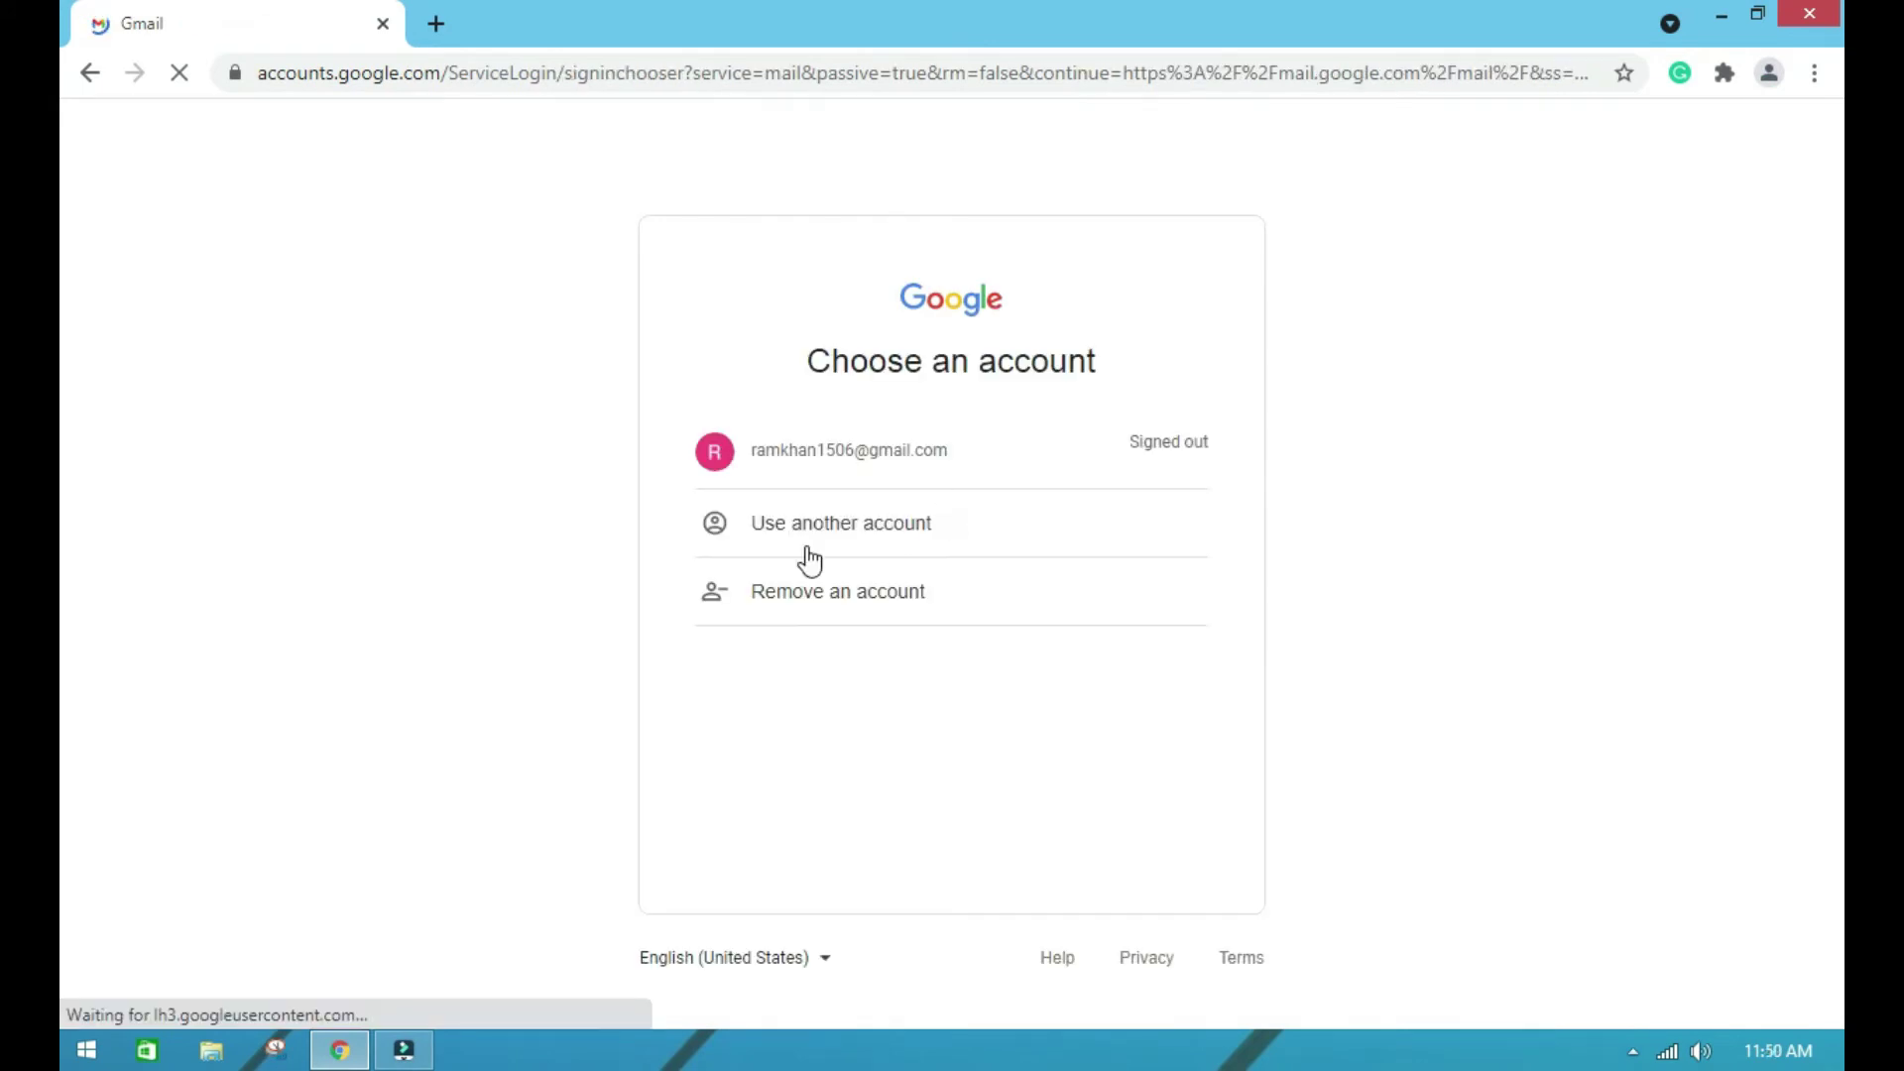
Step: Pick the signed-out account in Choose an account and enter its password to sign in
{"action": "left_click", "coordinate": [886, 457]}
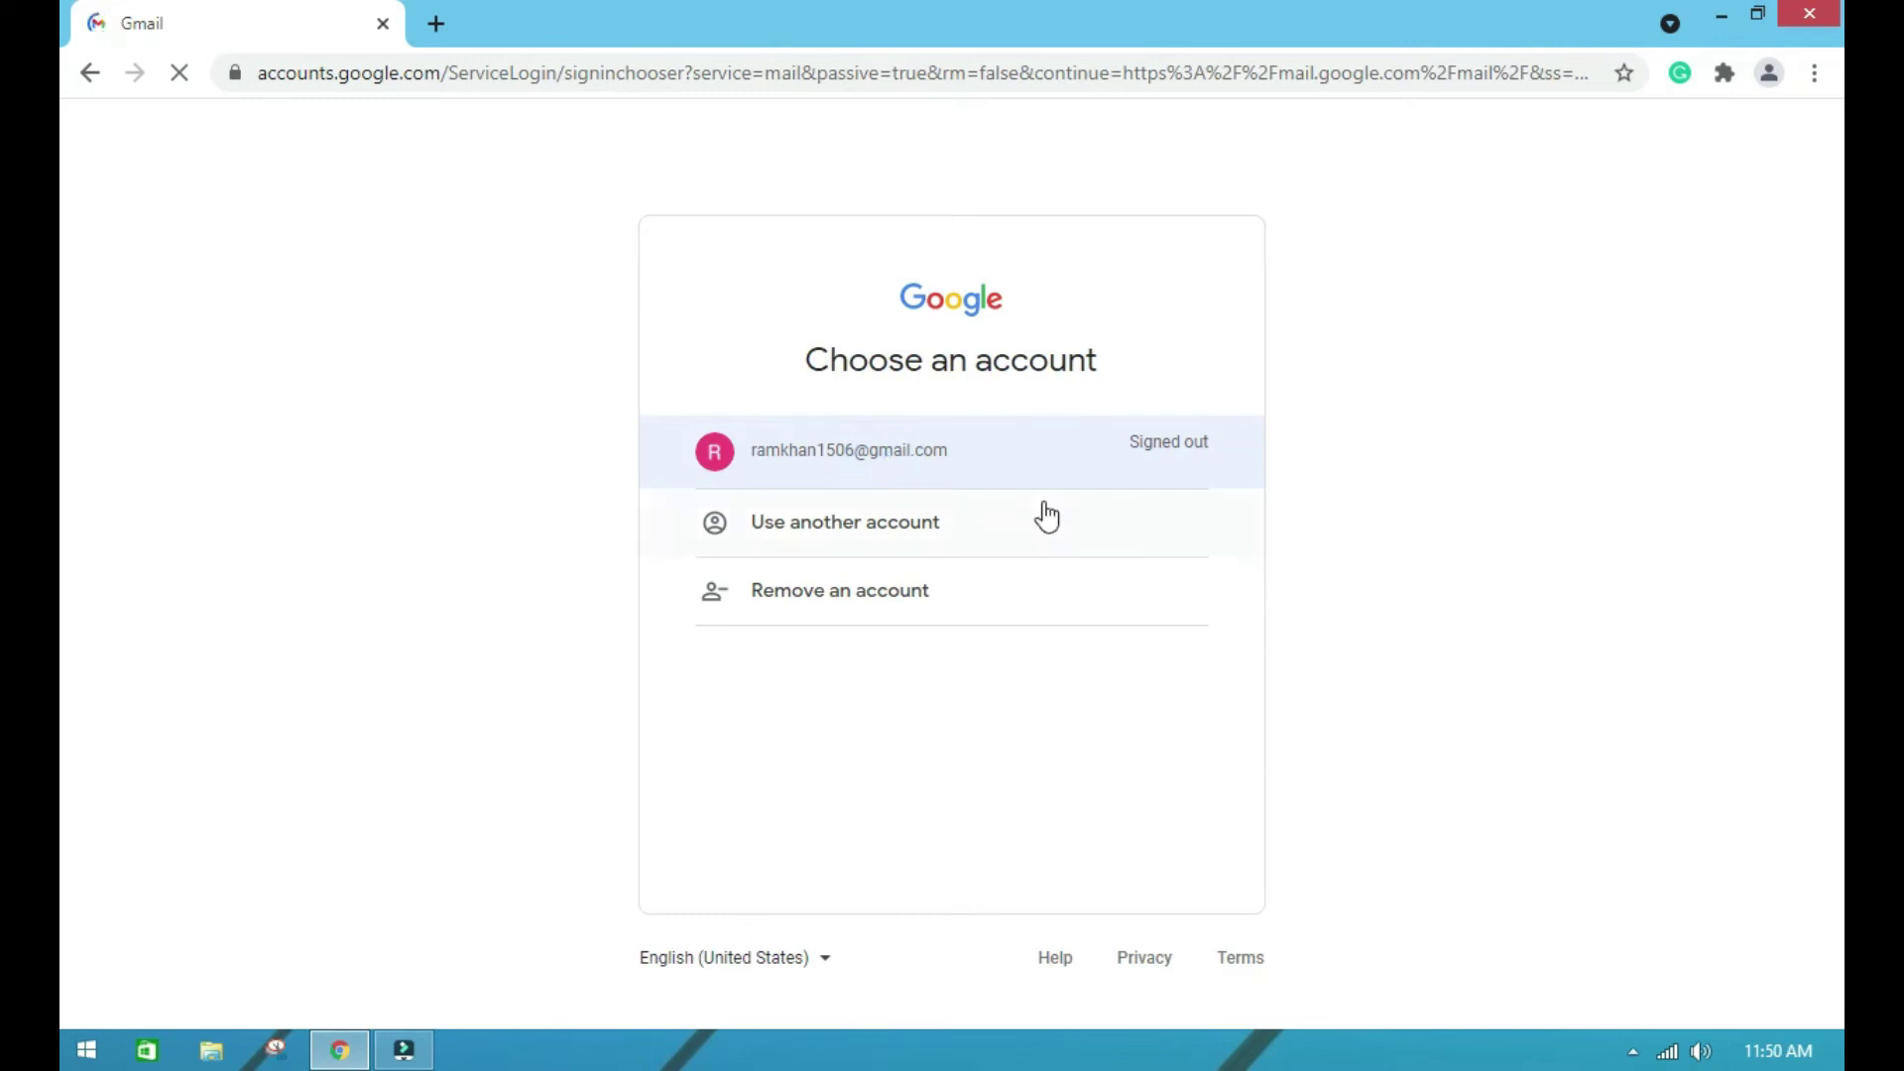
{"action": "left_click", "coordinate": [867, 456]}
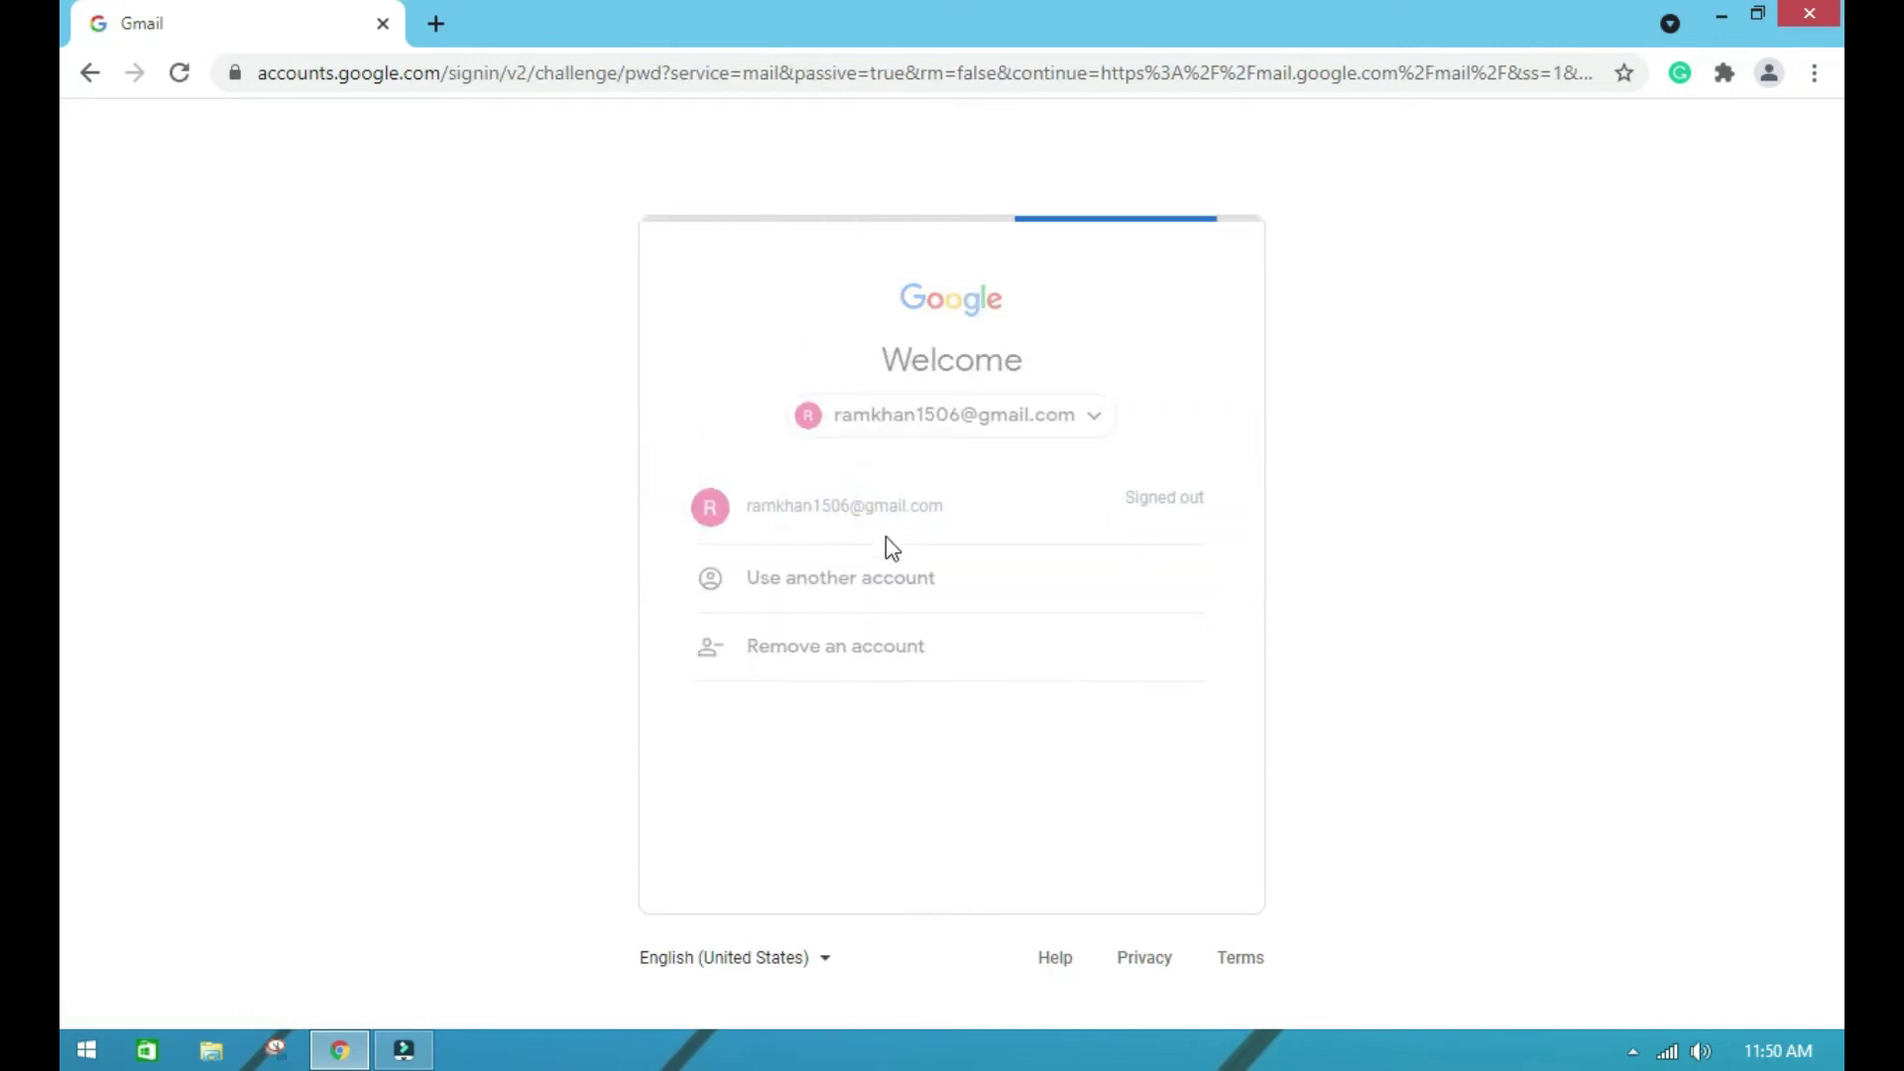
{"action": "left_click", "coordinate": [897, 545]}
{"action": "type", "text": "••"}
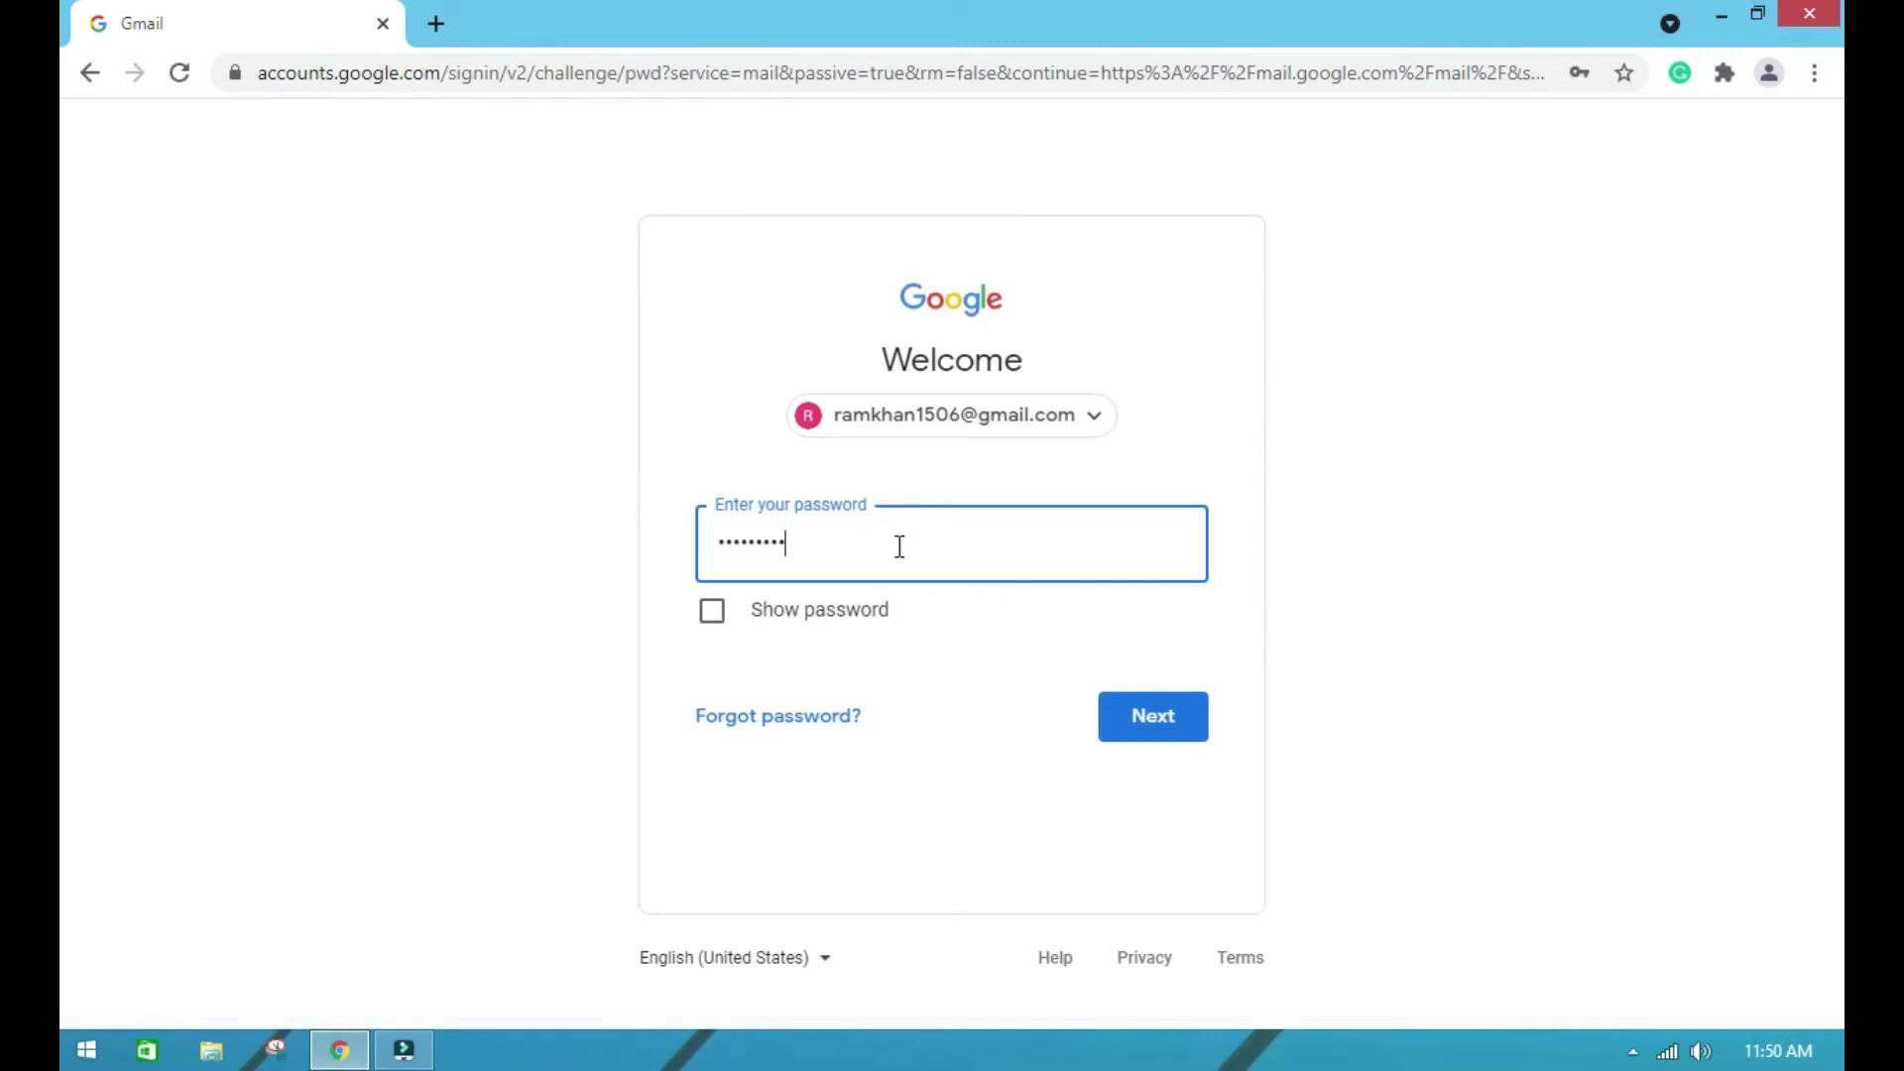
{"action": "type", "text": "••••••••"}
{"action": "key", "text": "Return"}
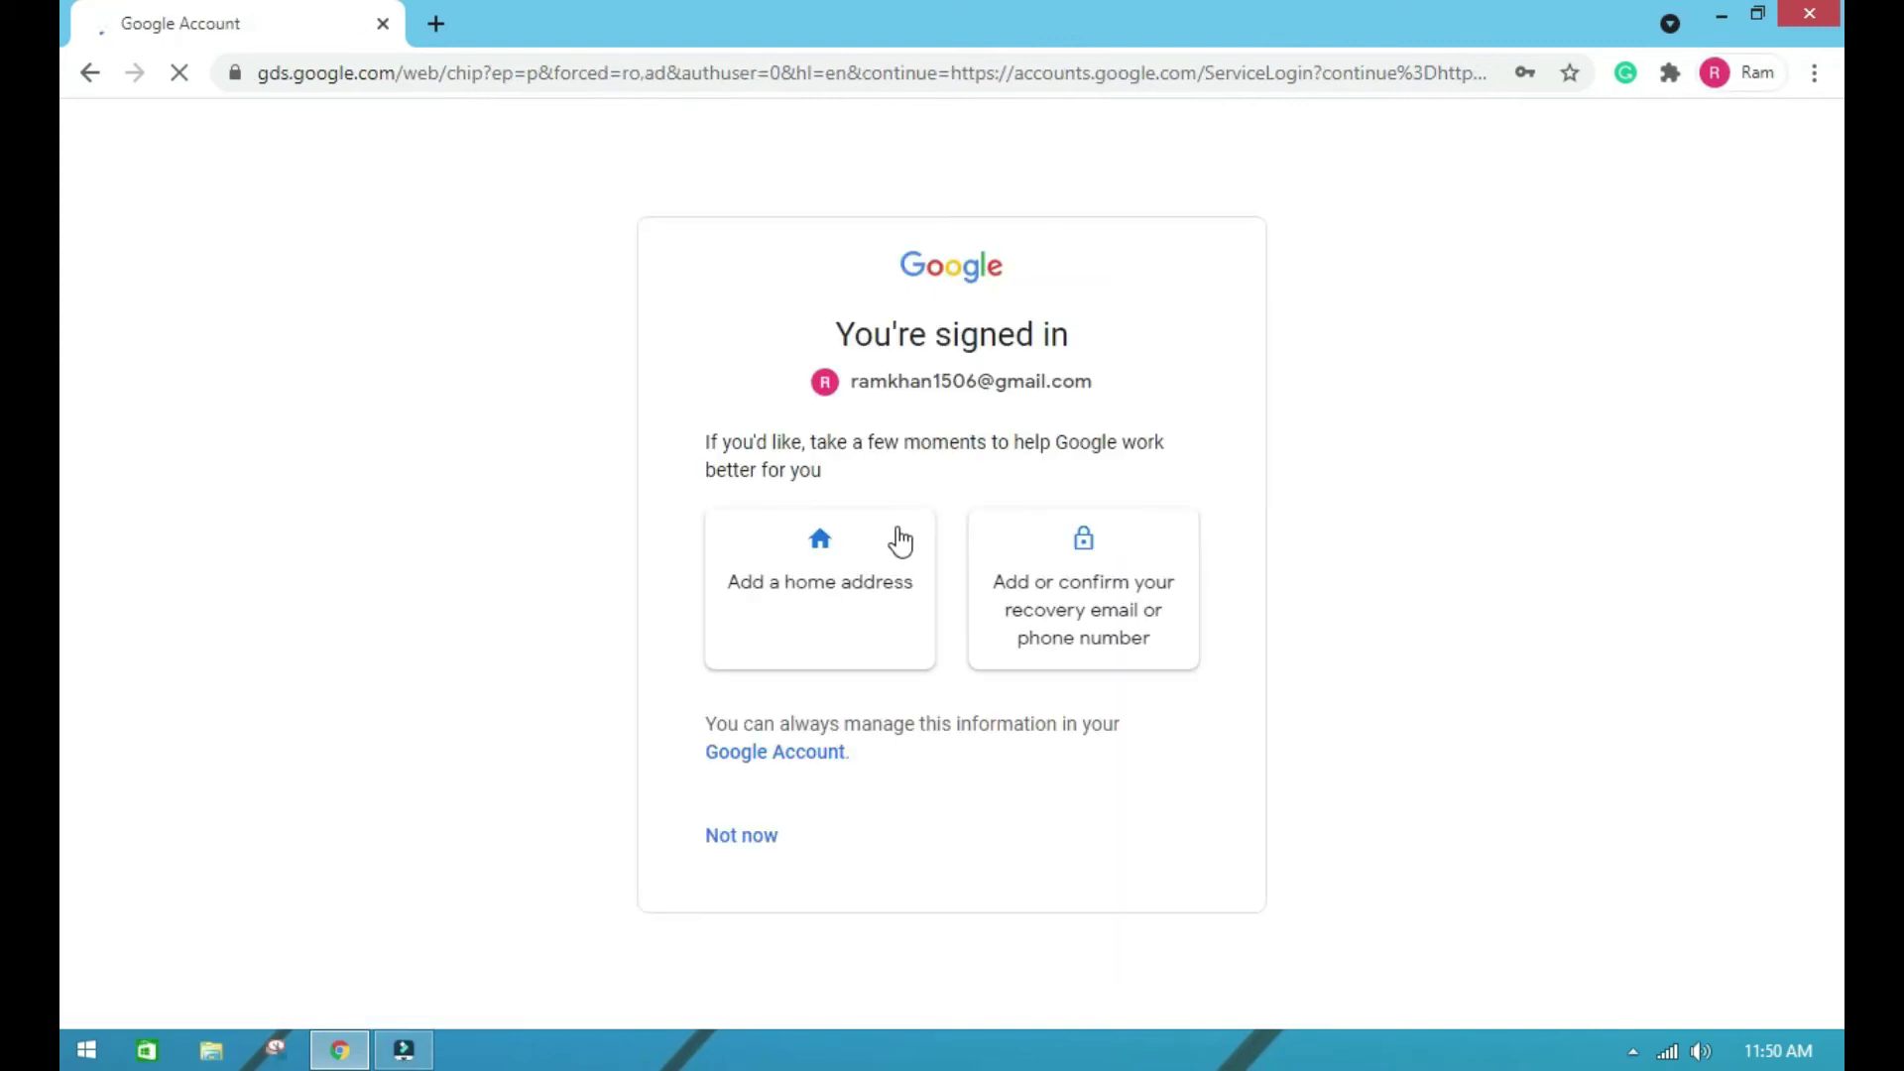
Step: Send a text code to the account's recovery phone and enter the 6-digit code to verify it
{"action": "left_click", "coordinate": [1068, 615]}
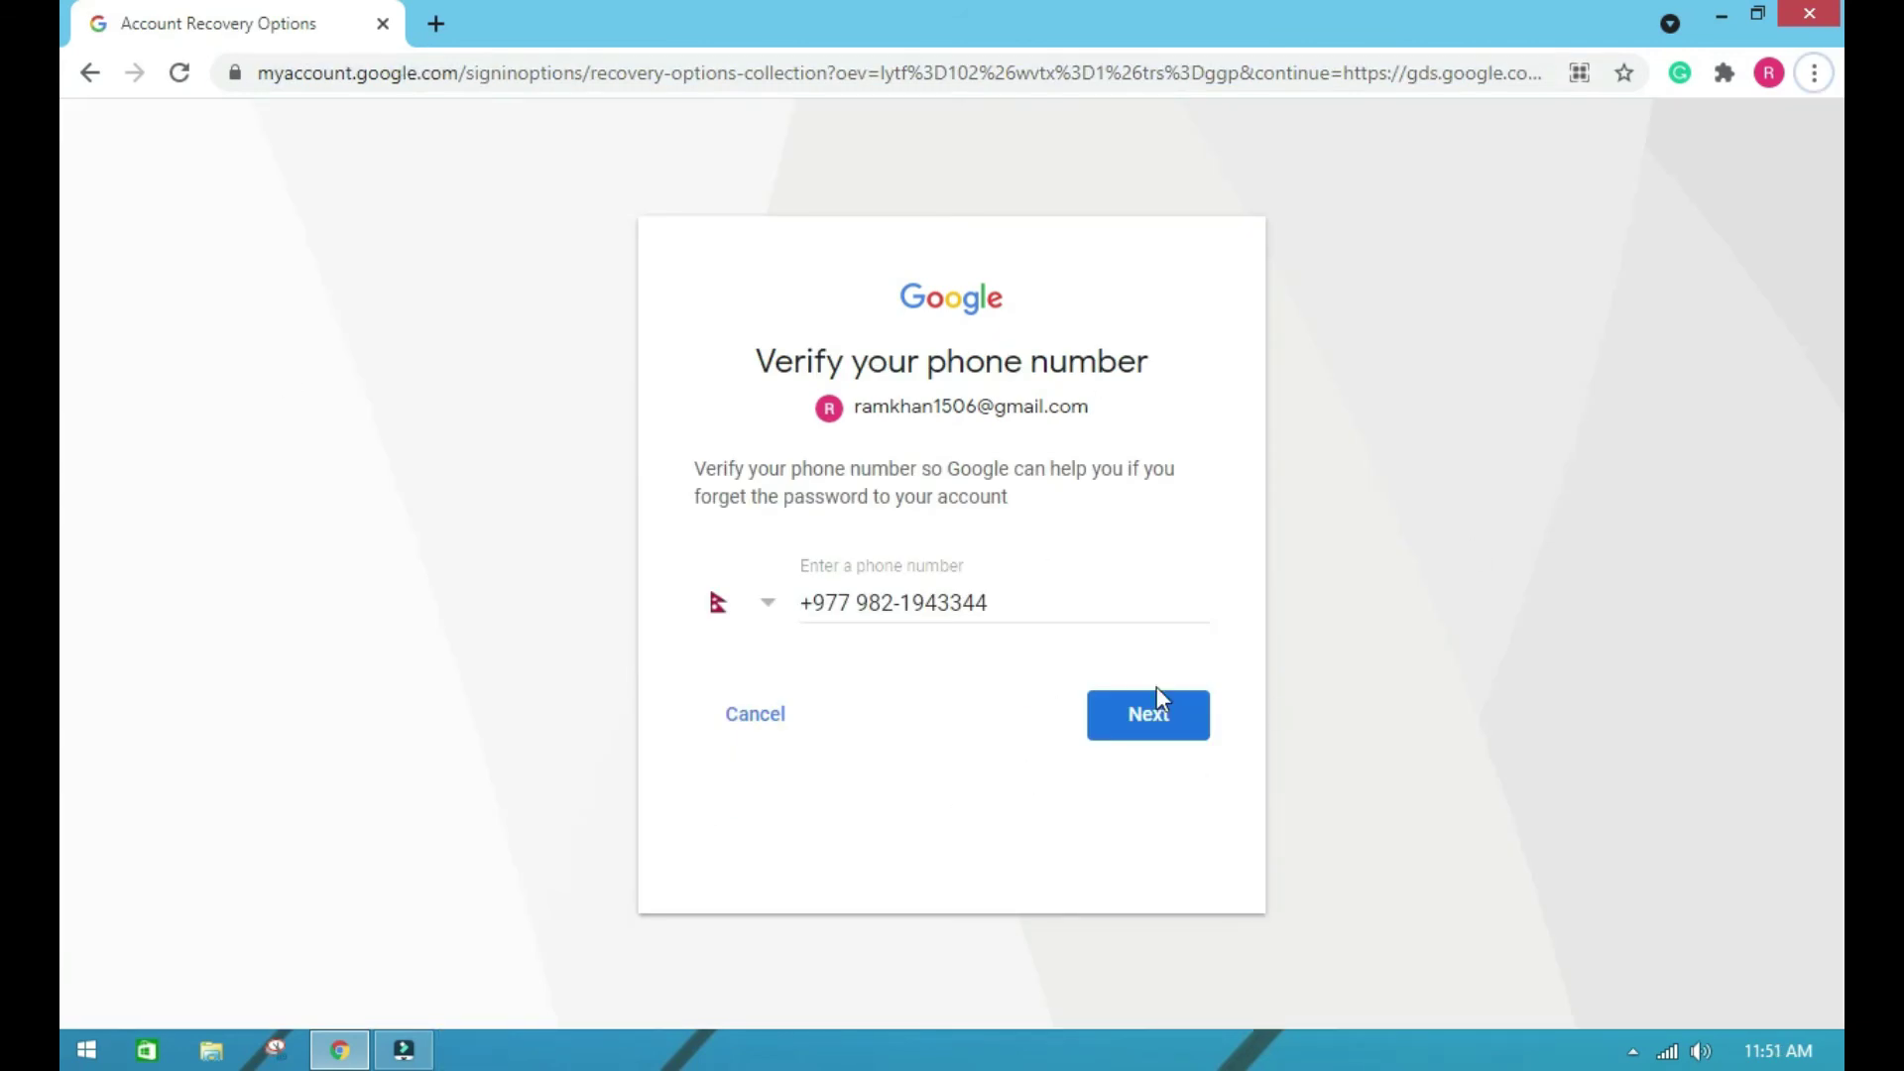
{"action": "left_click", "coordinate": [1137, 725]}
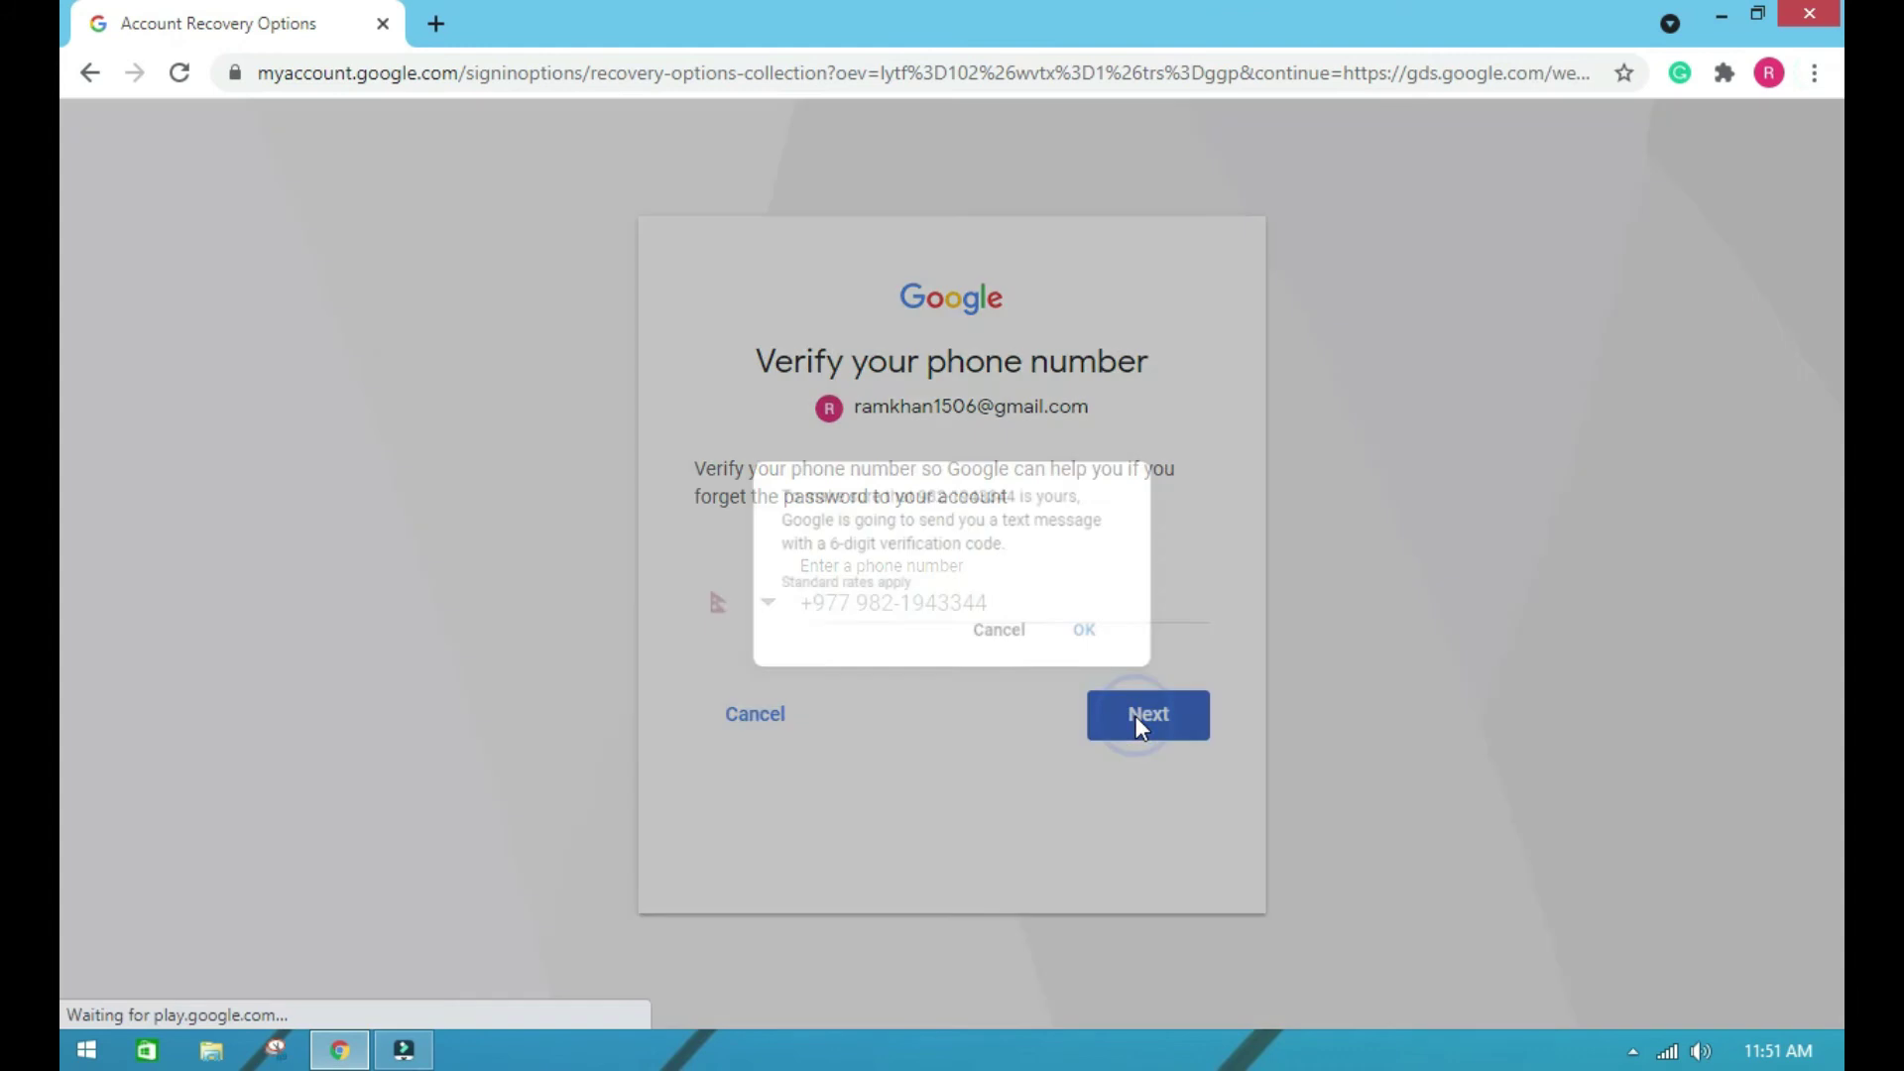
{"action": "left_click", "coordinate": [1108, 646]}
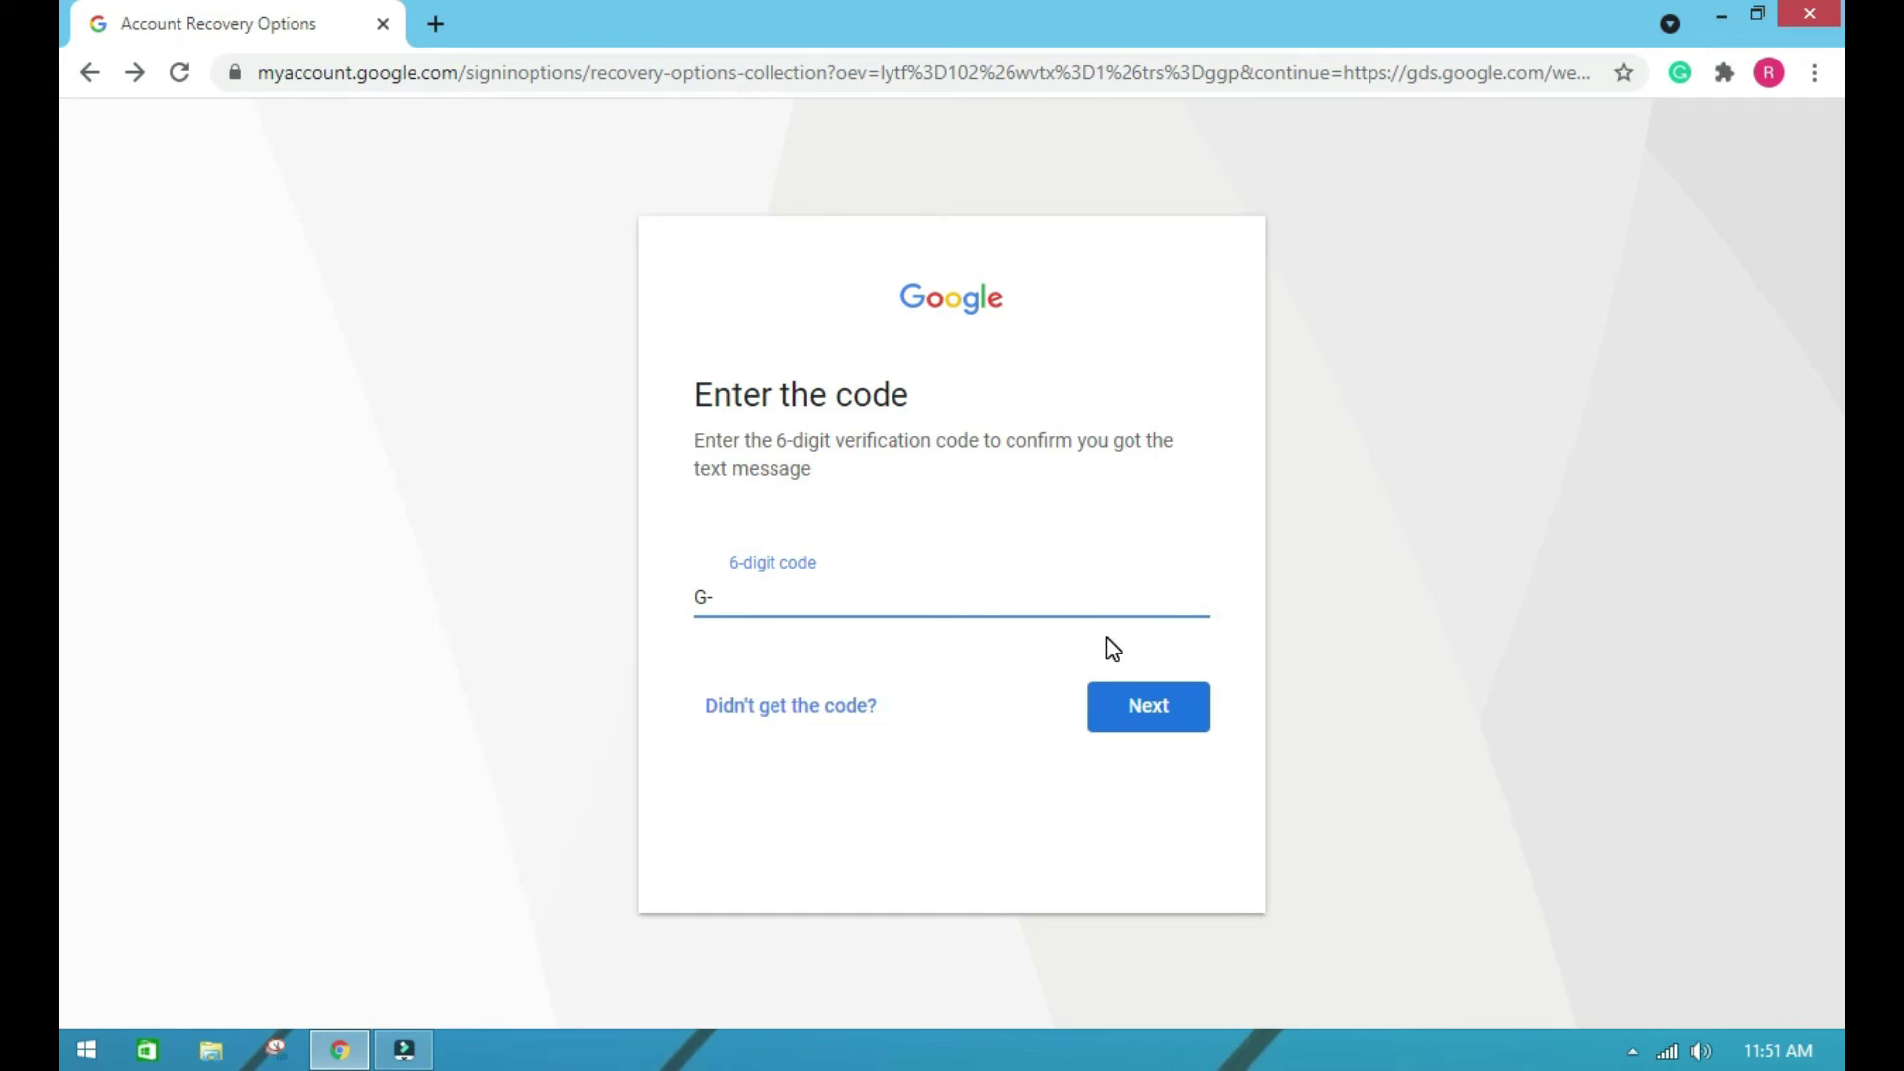
{"action": "left_click", "coordinate": [783, 593]}
{"action": "key", "text": "Return"}
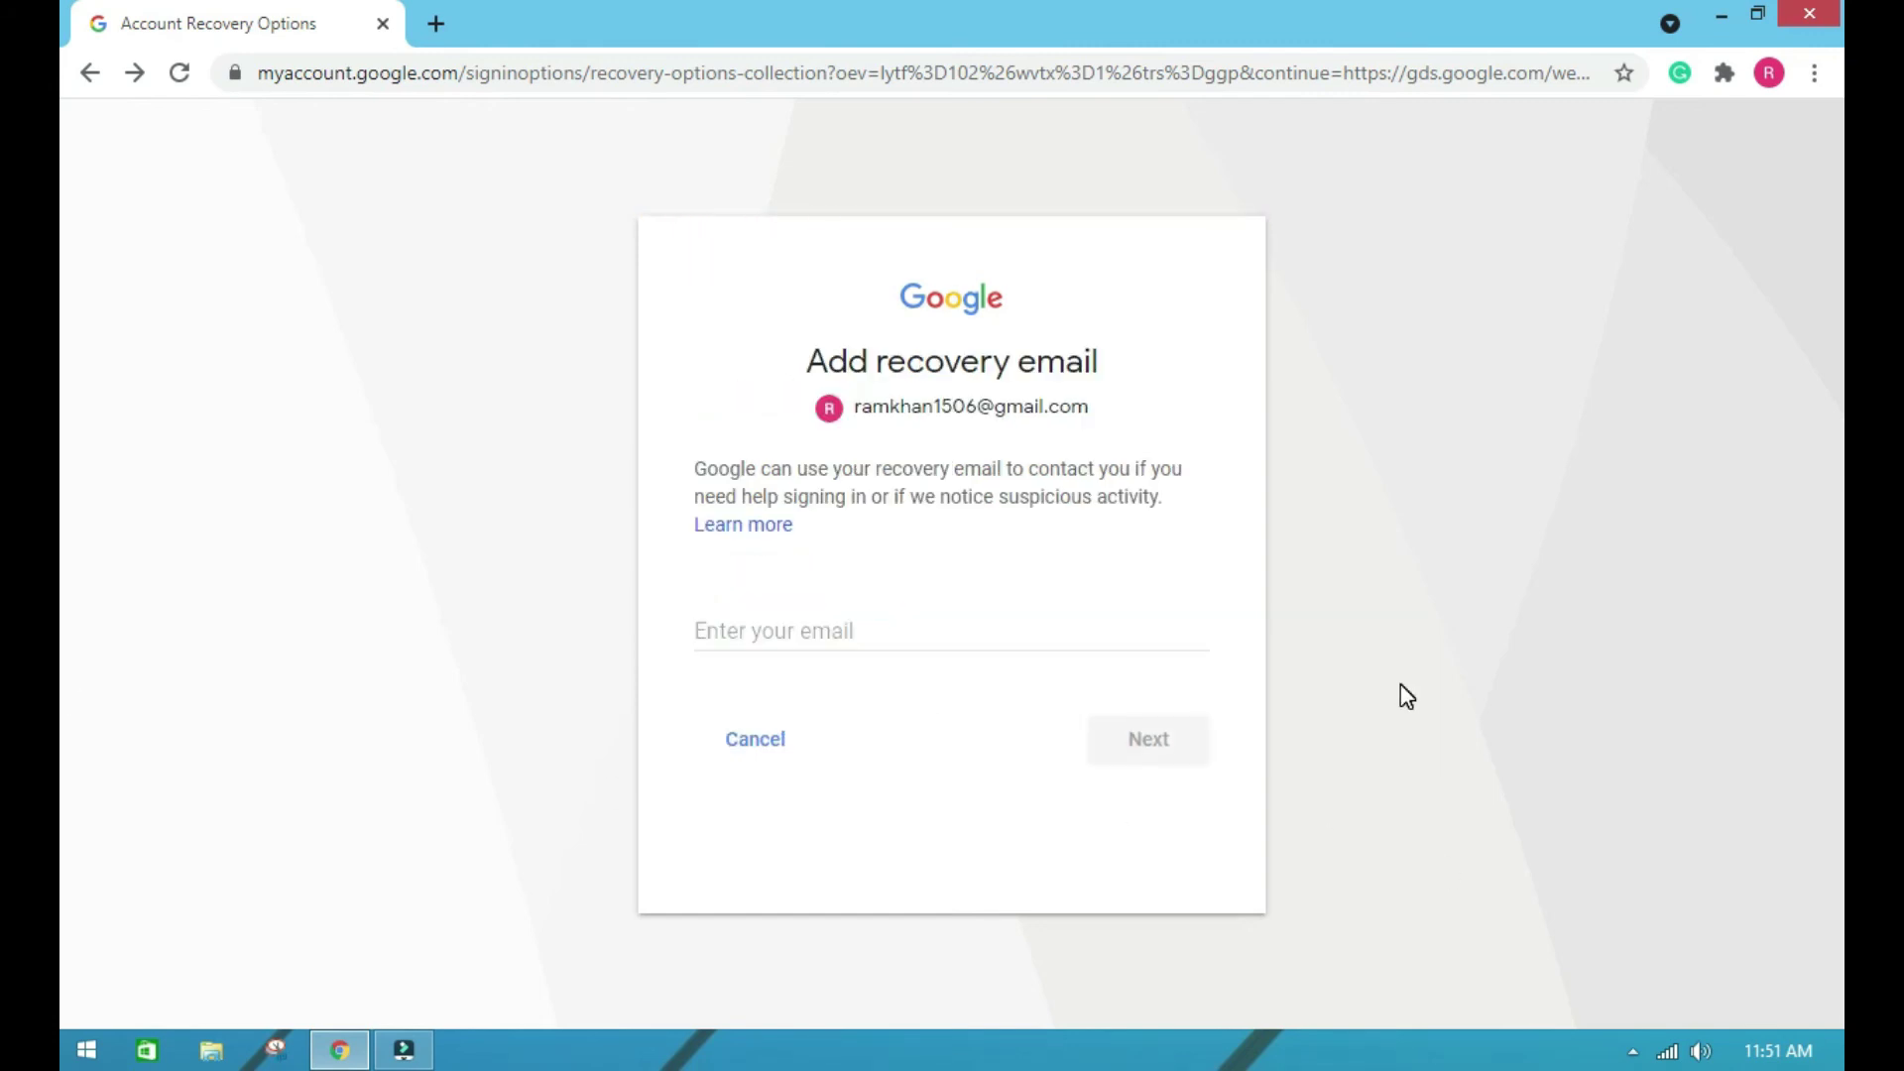
Step: Cancel adding a recovery email and decline the extra setup suggestions with Not now
{"action": "left_click", "coordinate": [803, 631]}
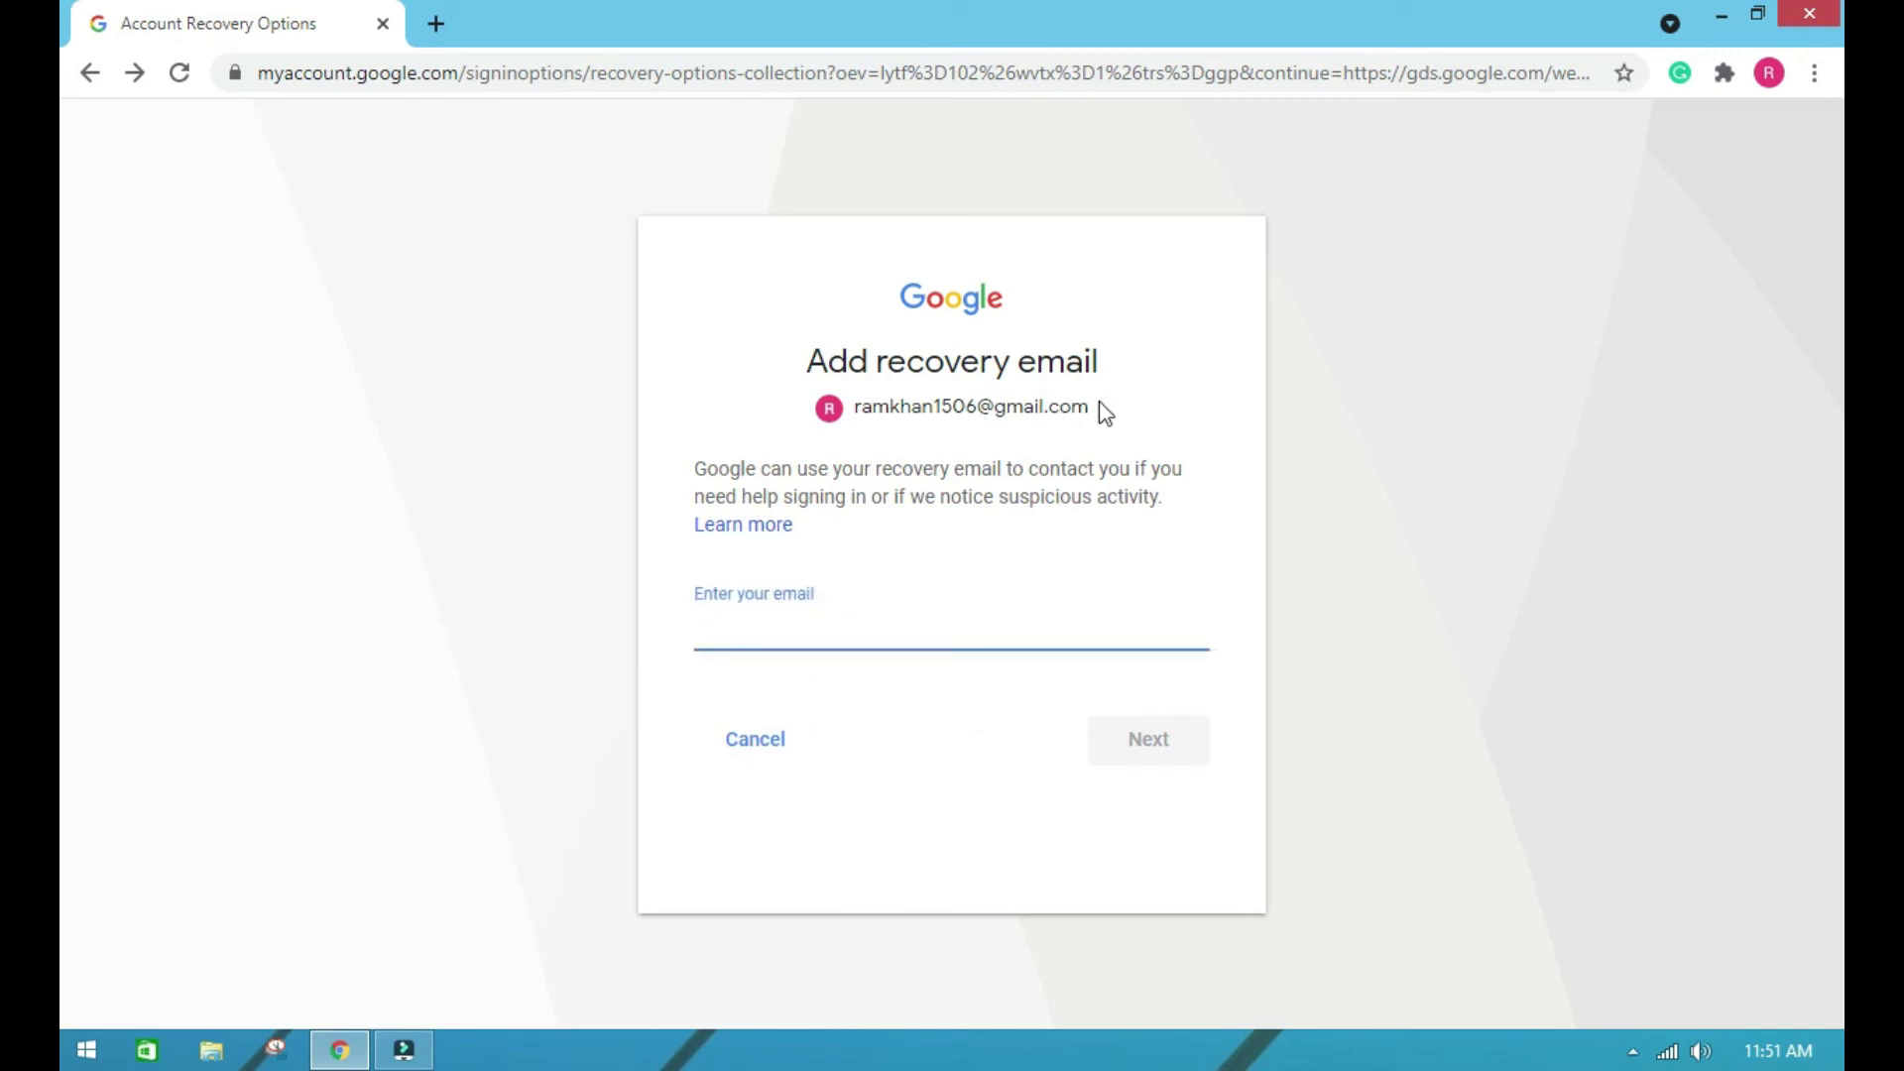
{"action": "left_click", "coordinate": [890, 616]}
{"action": "left_click", "coordinate": [764, 739]}
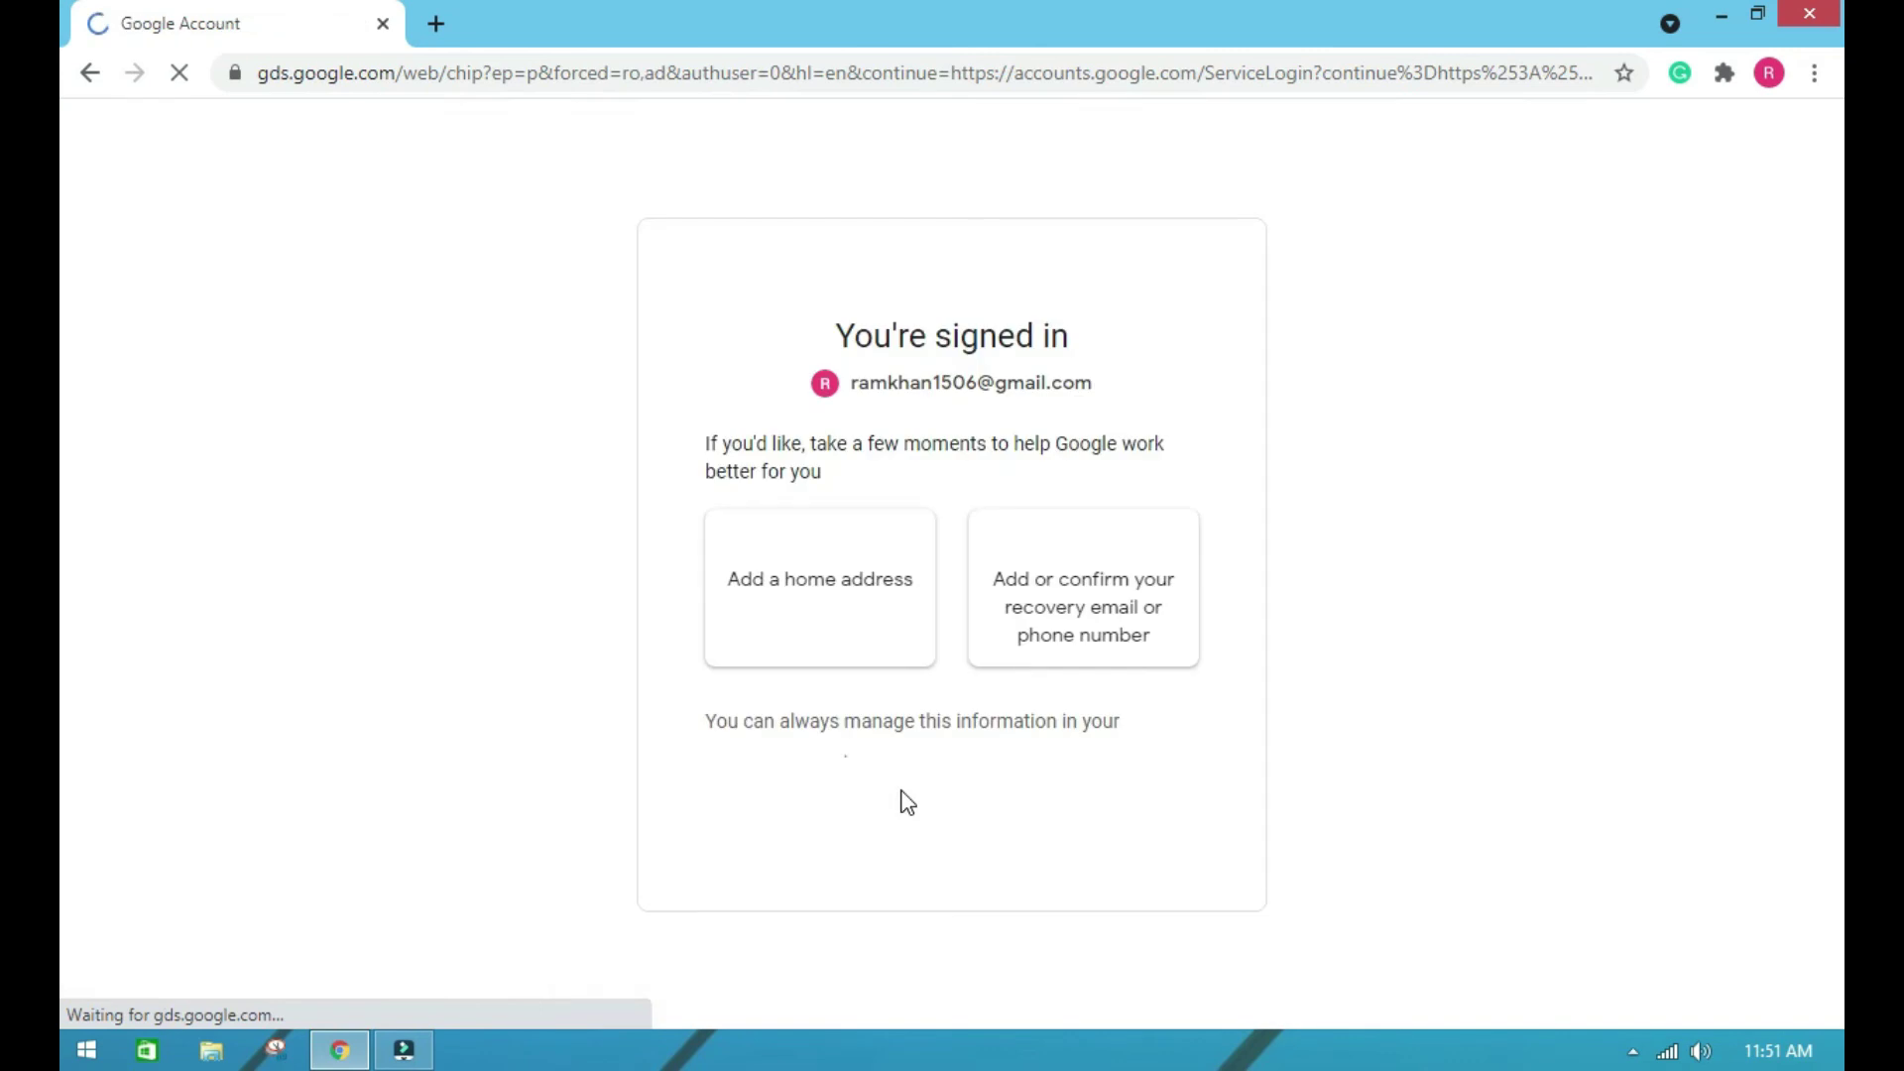
{"action": "left_click", "coordinate": [742, 836]}
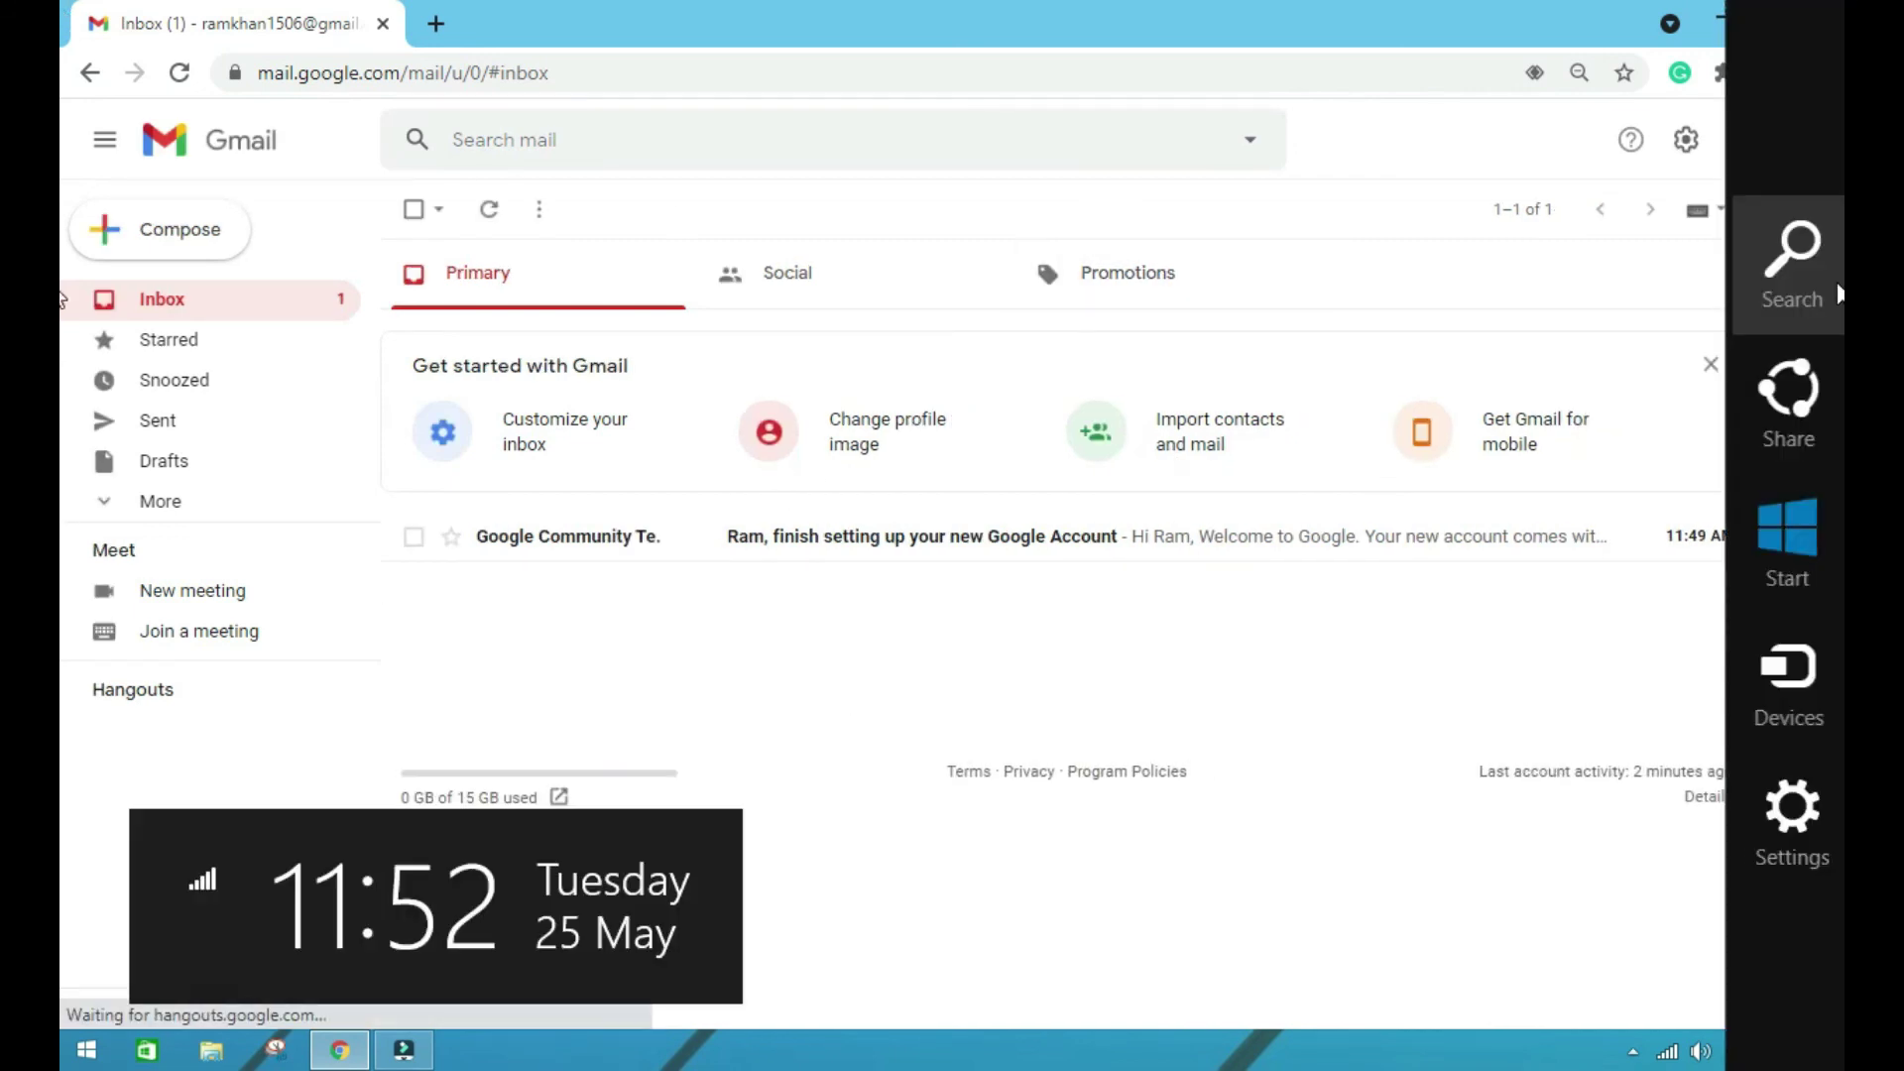
Step: Search Windows for 'sticky' and launch the Sticky Notes app
{"action": "left_click", "coordinate": [1782, 288]}
{"action": "left_click", "coordinate": [1599, 192]}
{"action": "type", "text": "sticky Notes"}
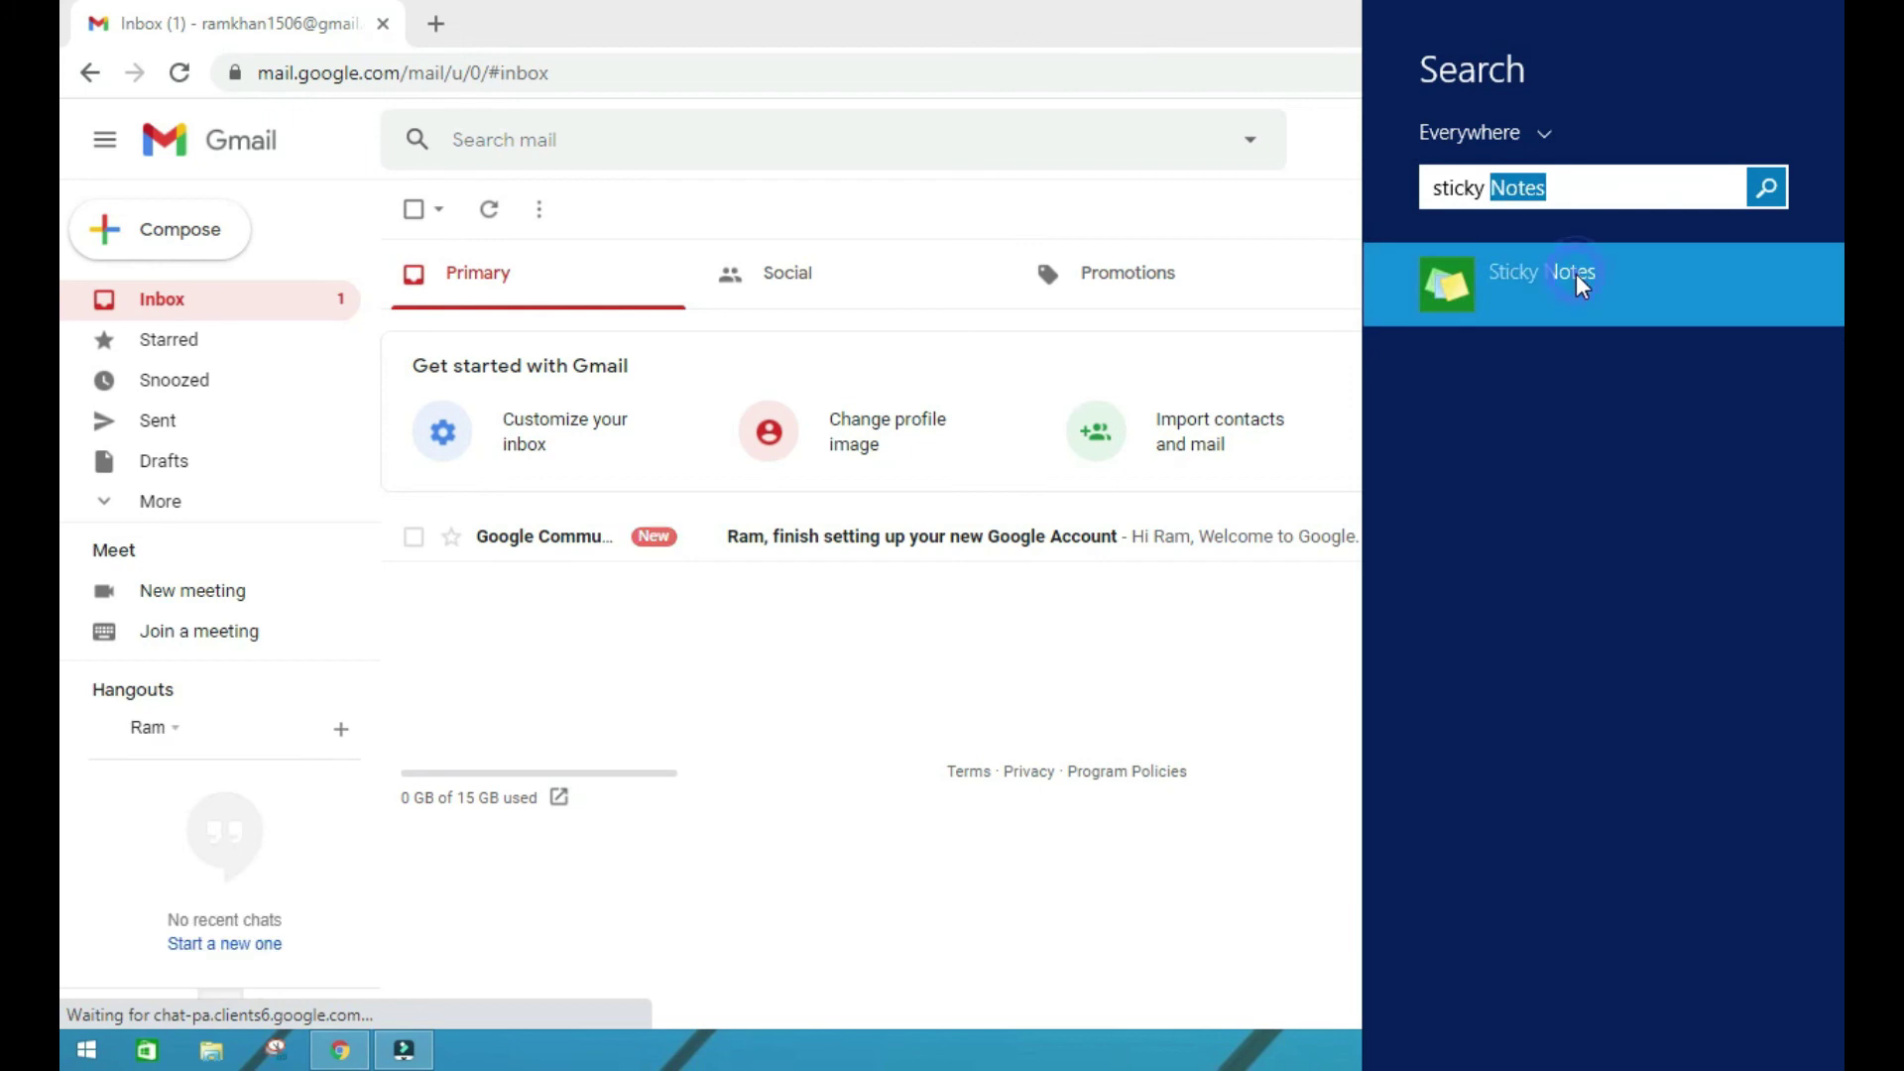
{"action": "left_click", "coordinate": [1577, 275]}
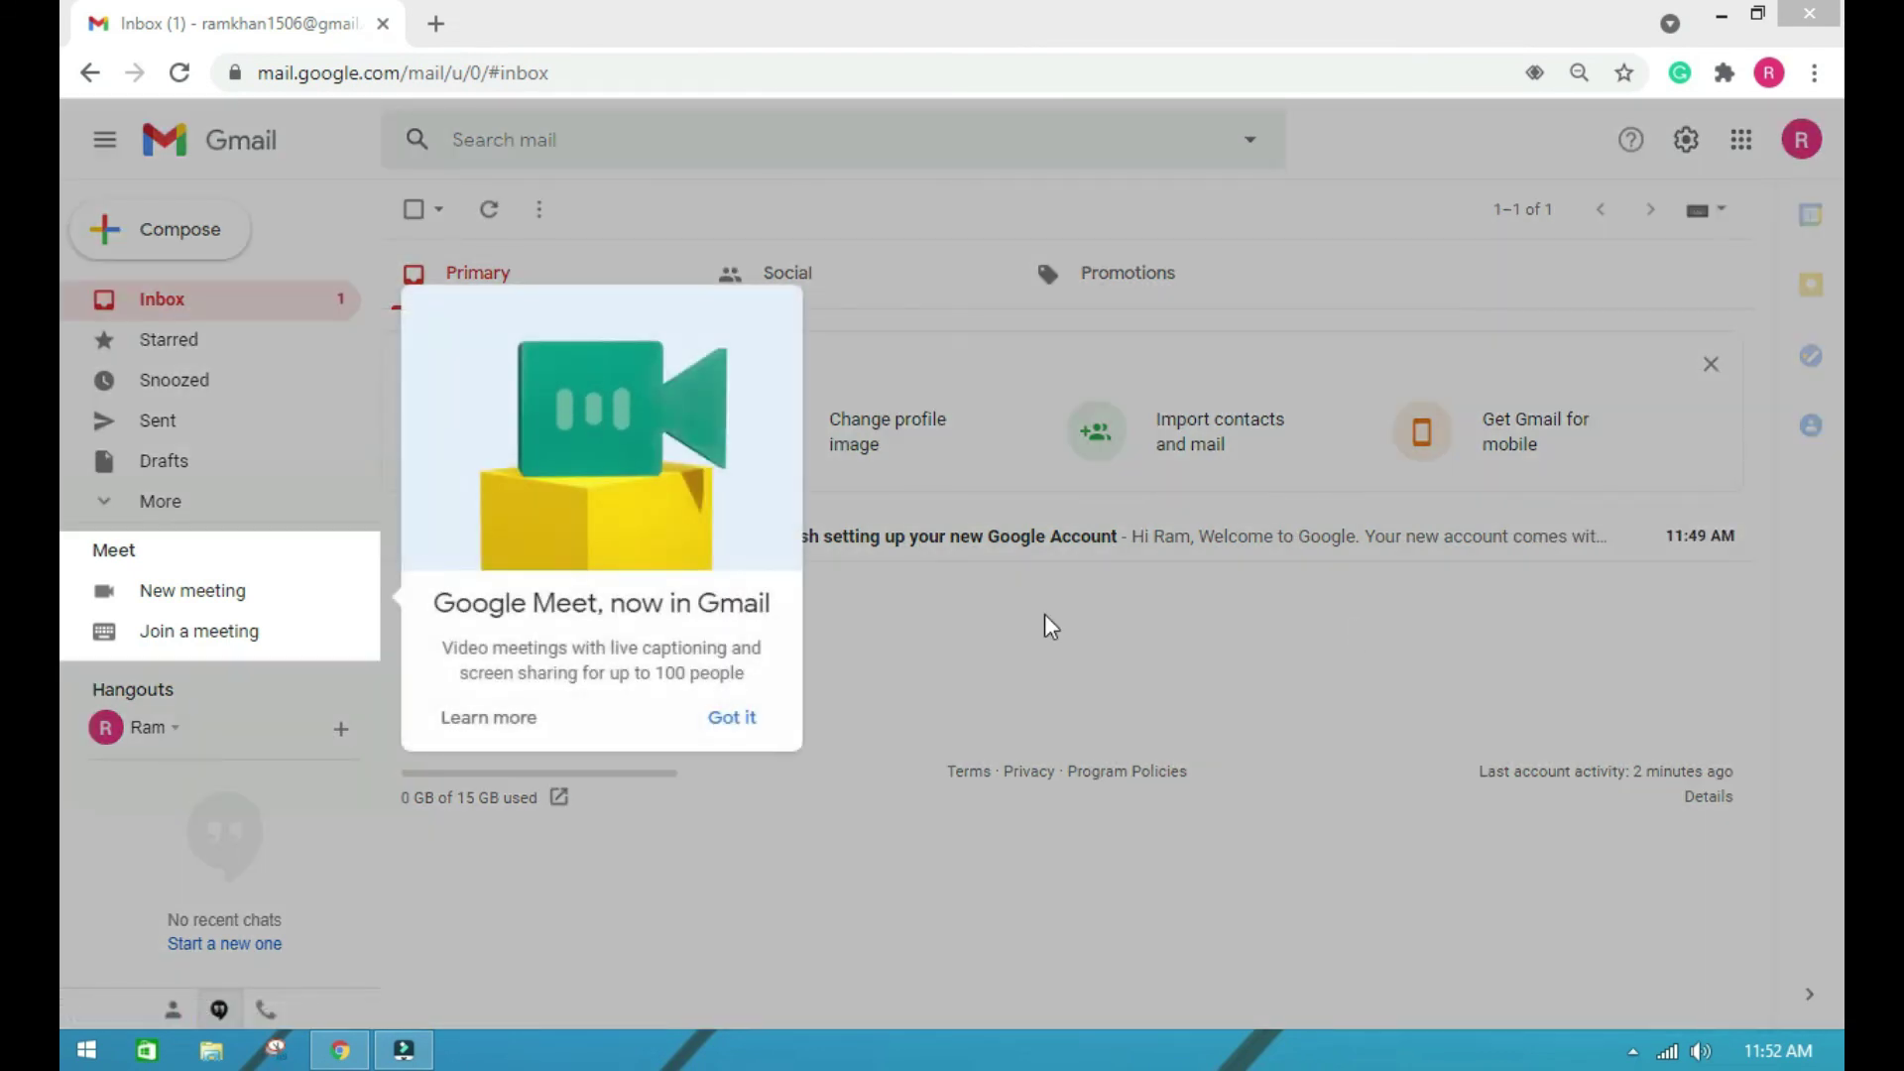
Step: Write 'Ok, our gmail is done. Thank you for watching' in a sticky note, correcting the 'watching' typo
{"action": "left_click", "coordinate": [1002, 678]}
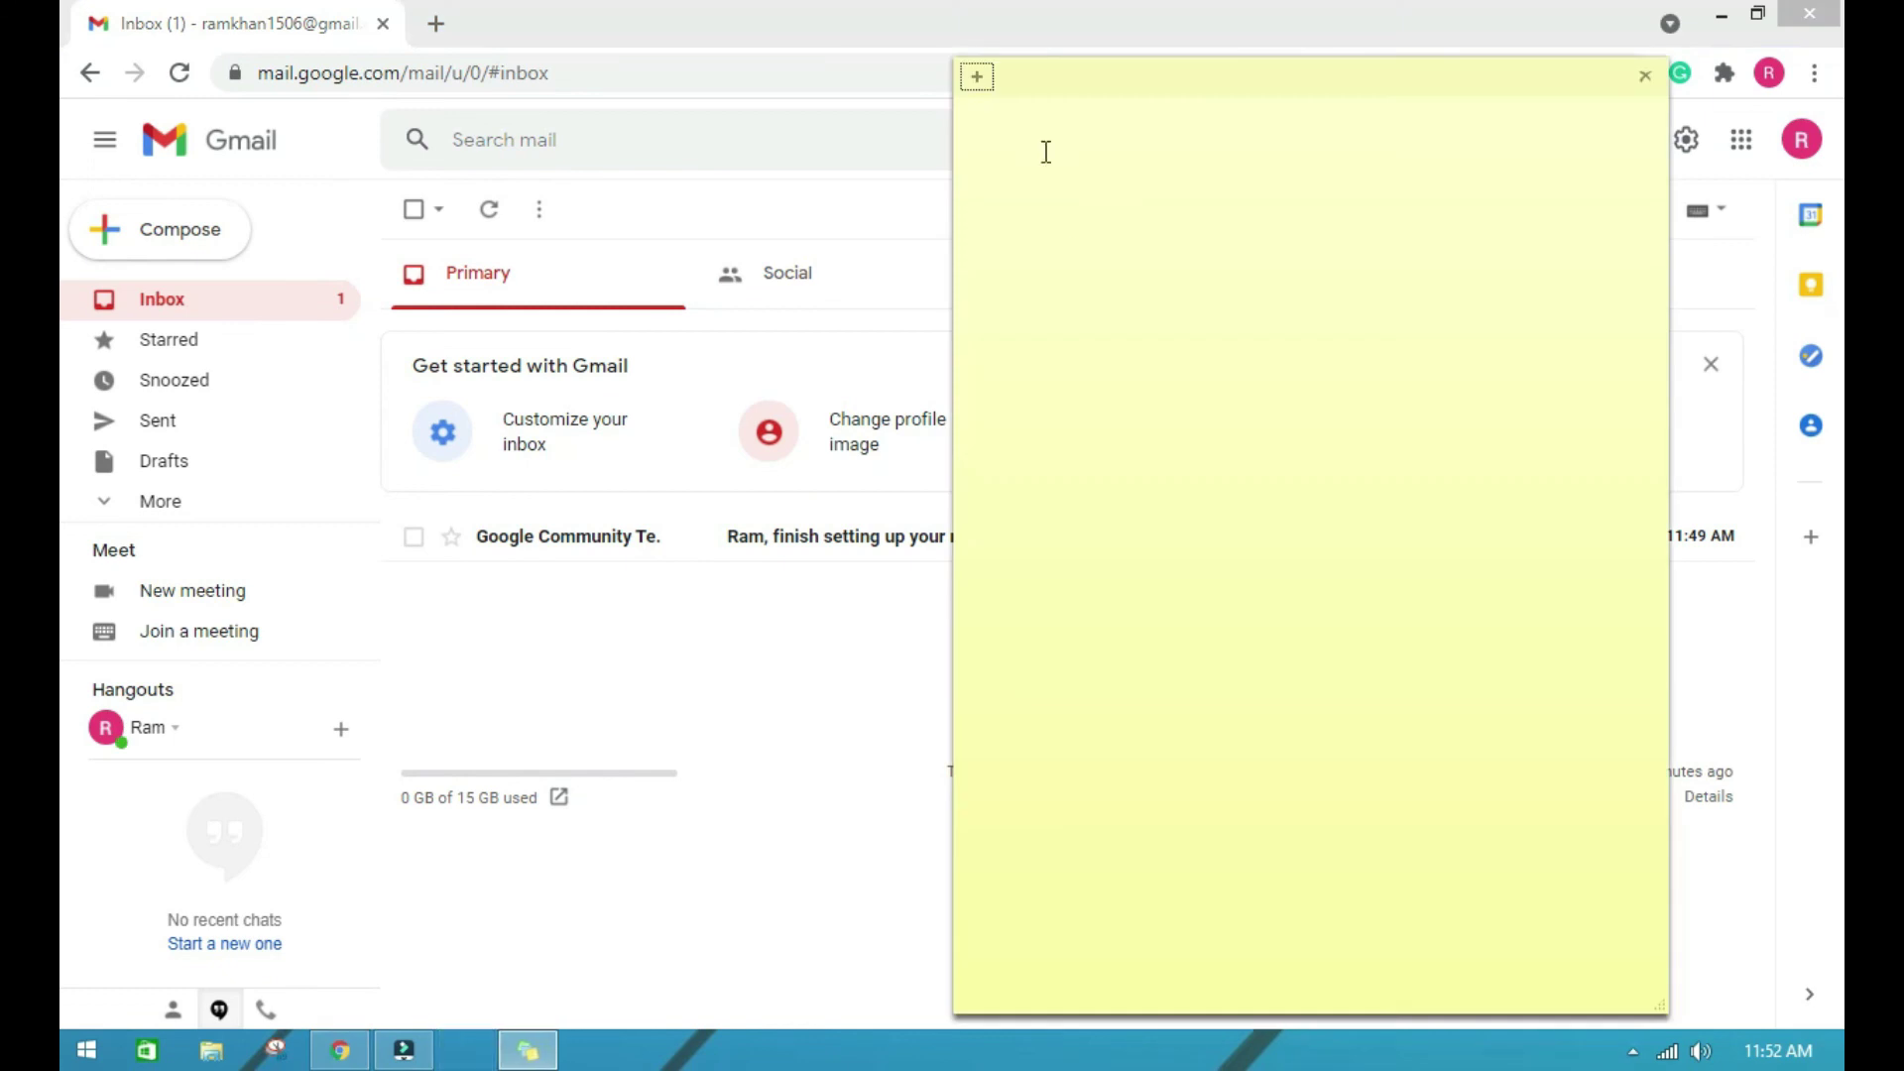
{"action": "type", "text": "Ok, pur gmai"}
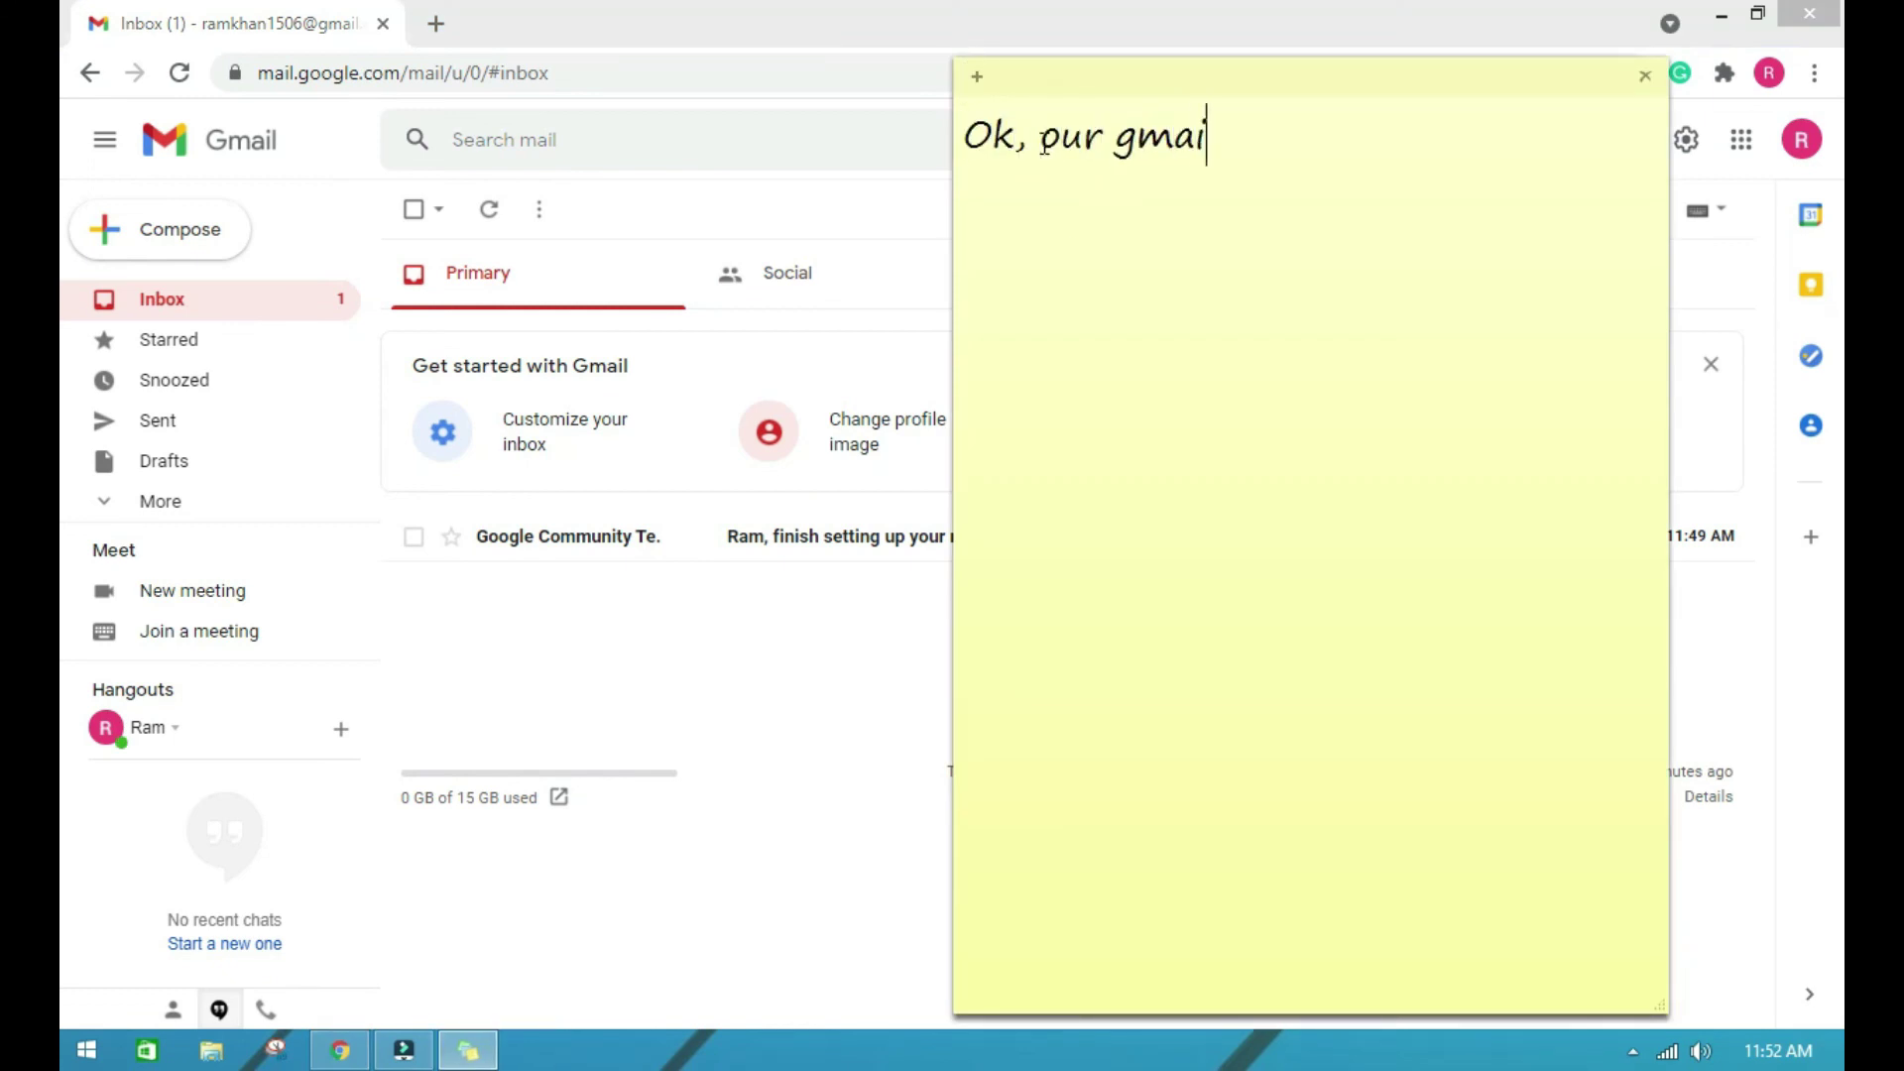
{"action": "type", "text": "l is done"}
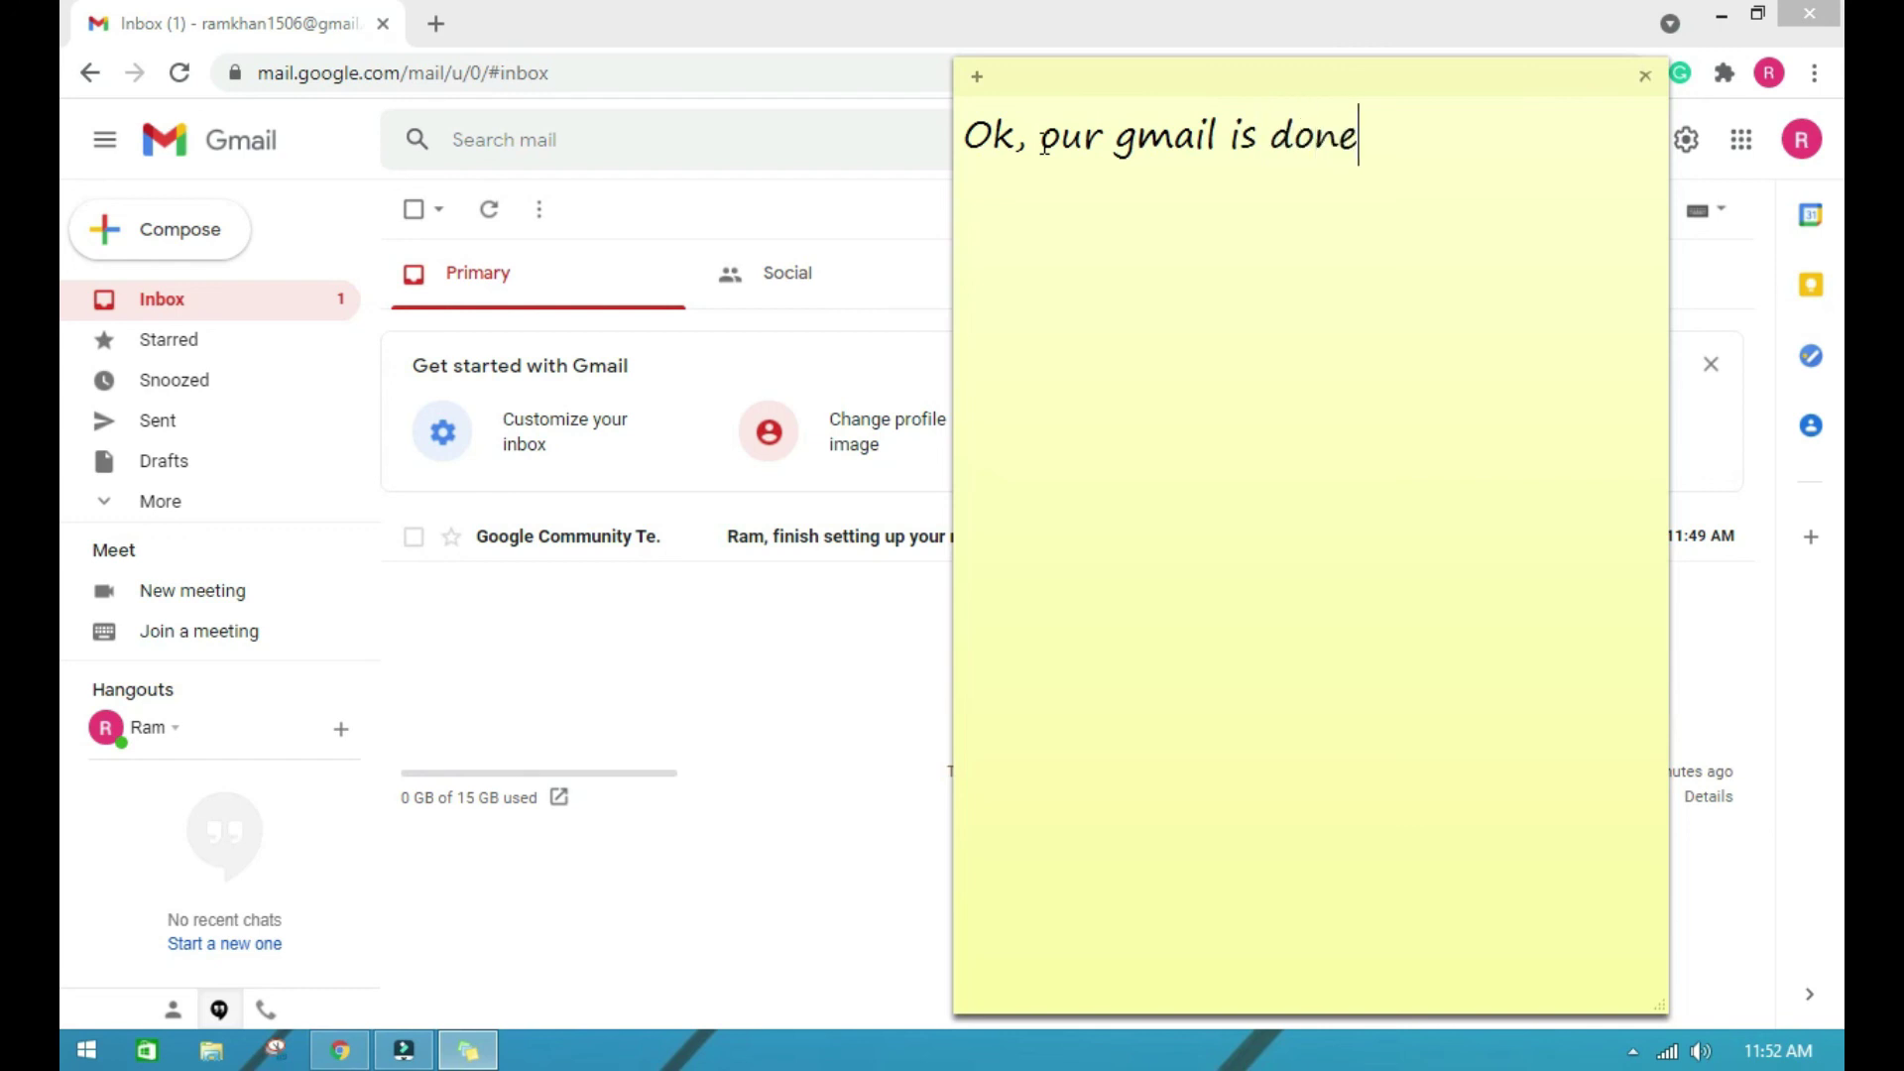
{"action": "type", "text": ". Thank you for wathcin"}
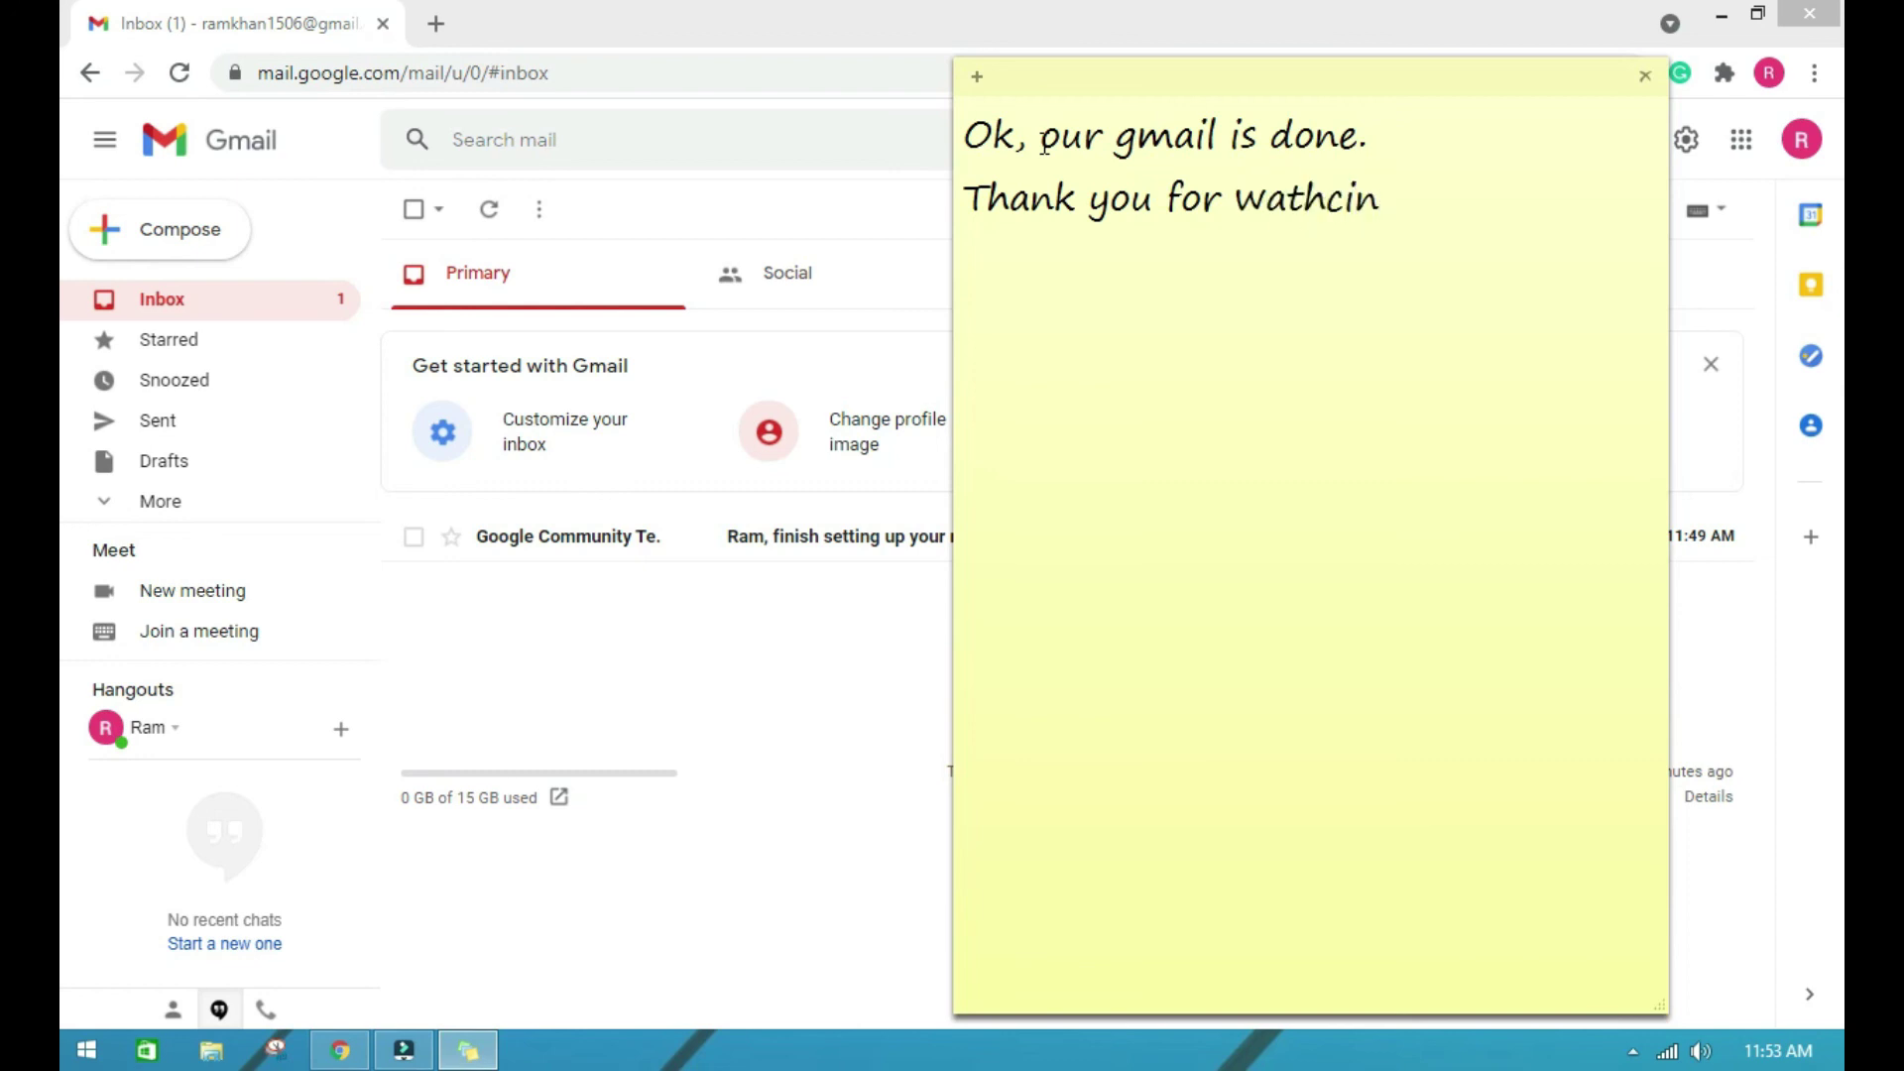
{"action": "key", "text": "BackSpace"}
{"action": "key", "text": "BackSpace"}
{"action": "key", "text": "BackSpace"}
{"action": "key", "text": "BackSpace"}
{"action": "type", "text": "ching"}
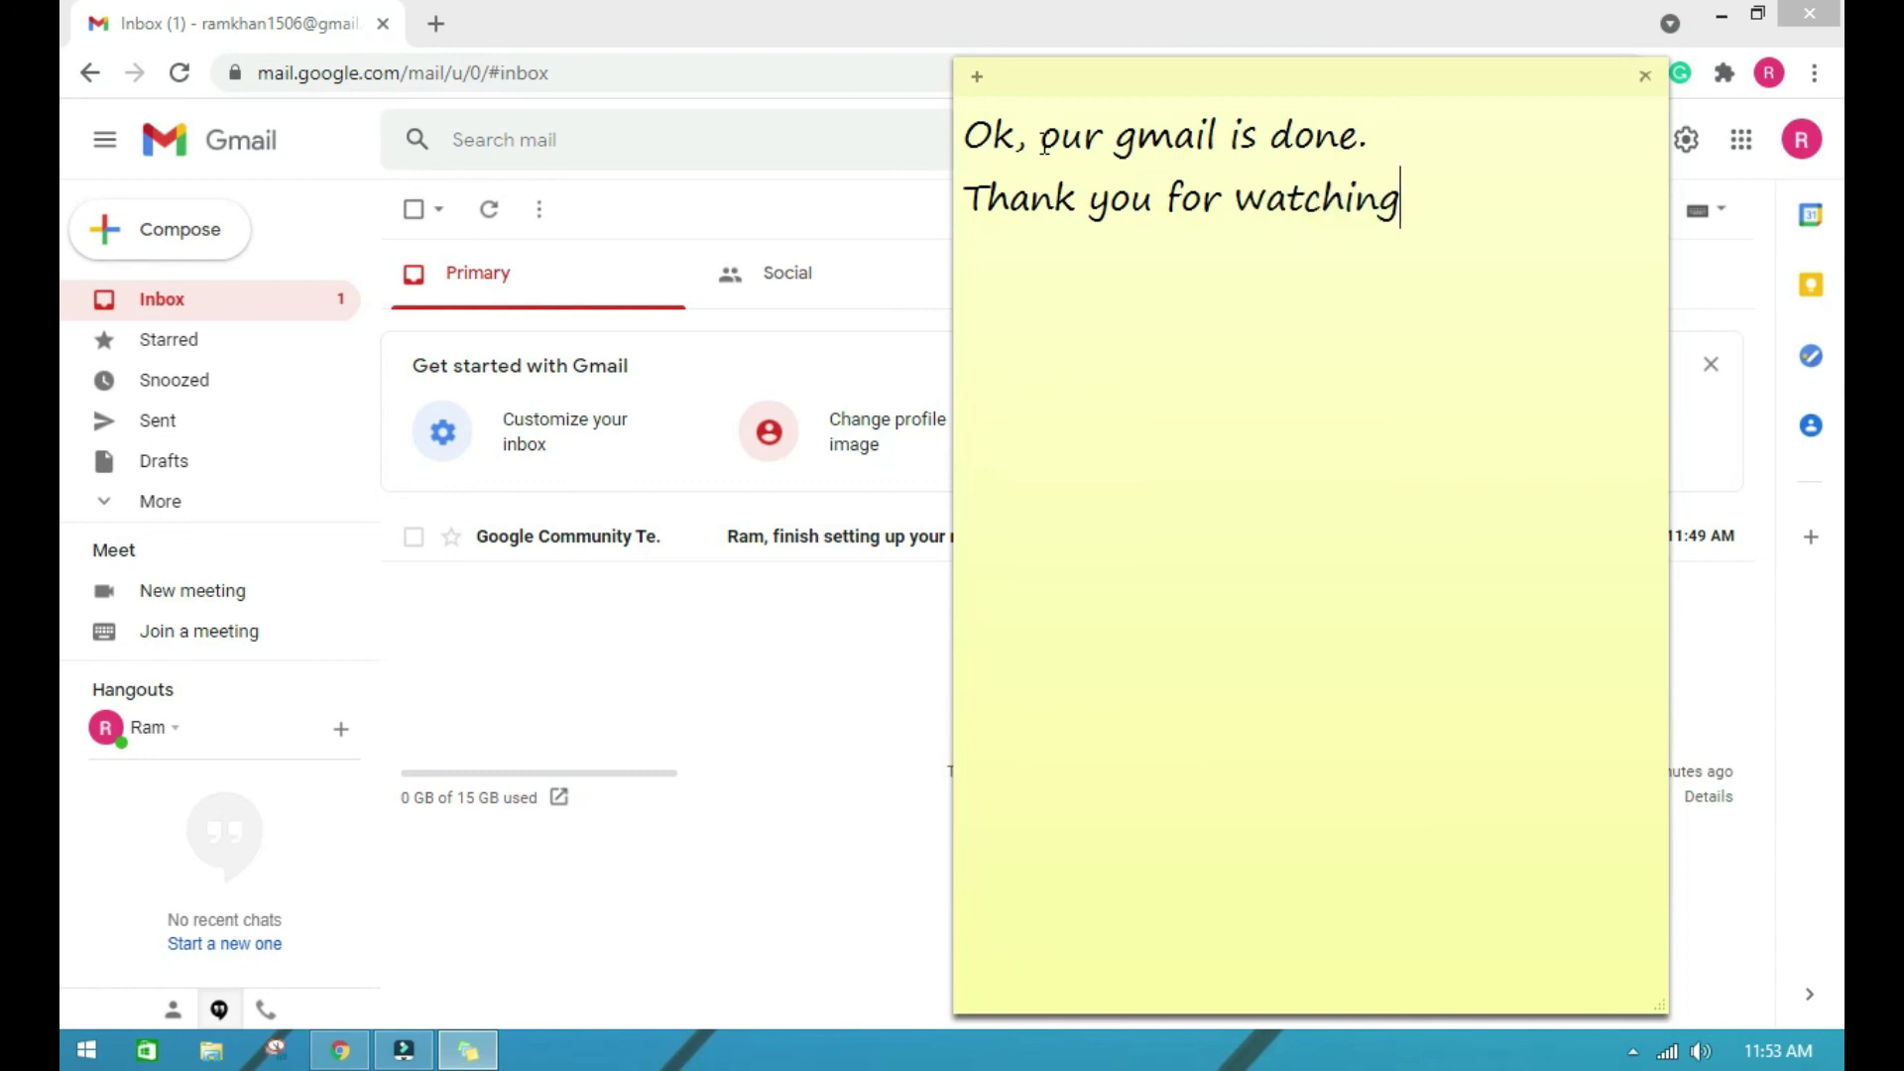